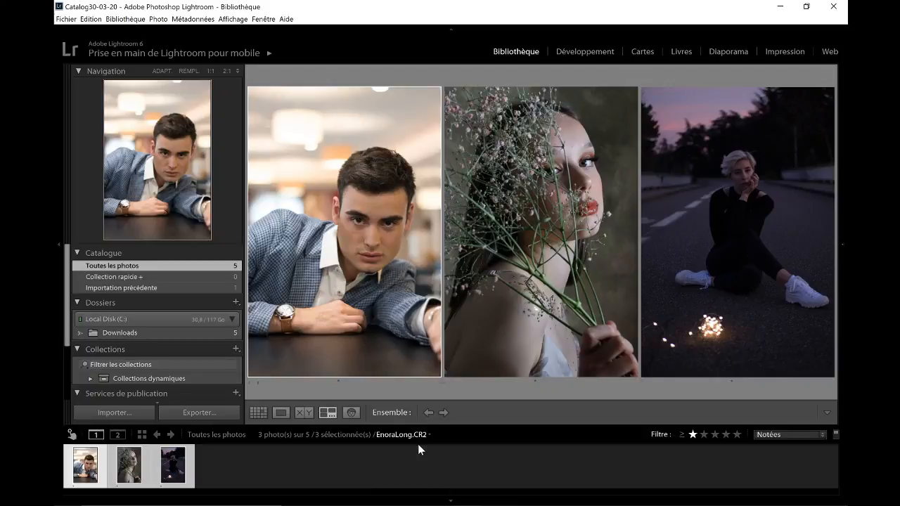
- Open the portrait of the man in the Develop module and crop it to a 4 x 5 / 8 x 10 ratio, repositioning the frame
left_click(570, 52)
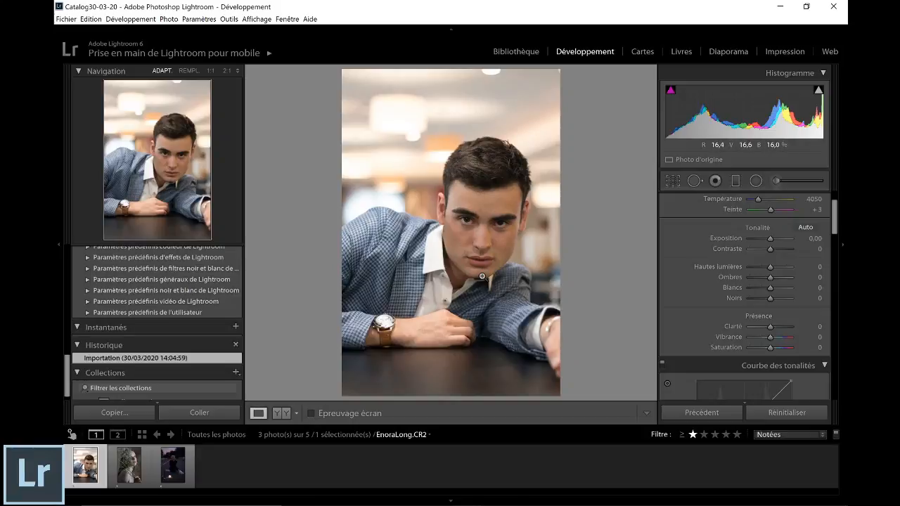
left_click(673, 182)
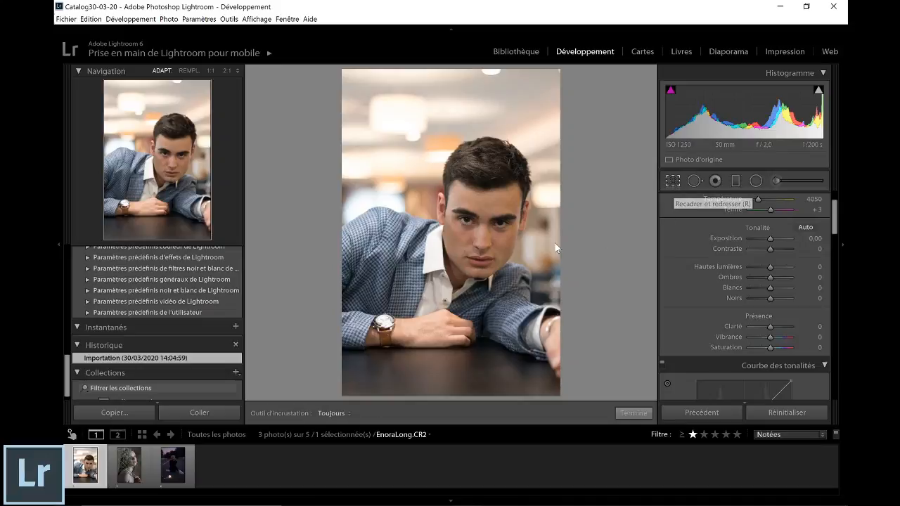
left_click(779, 220)
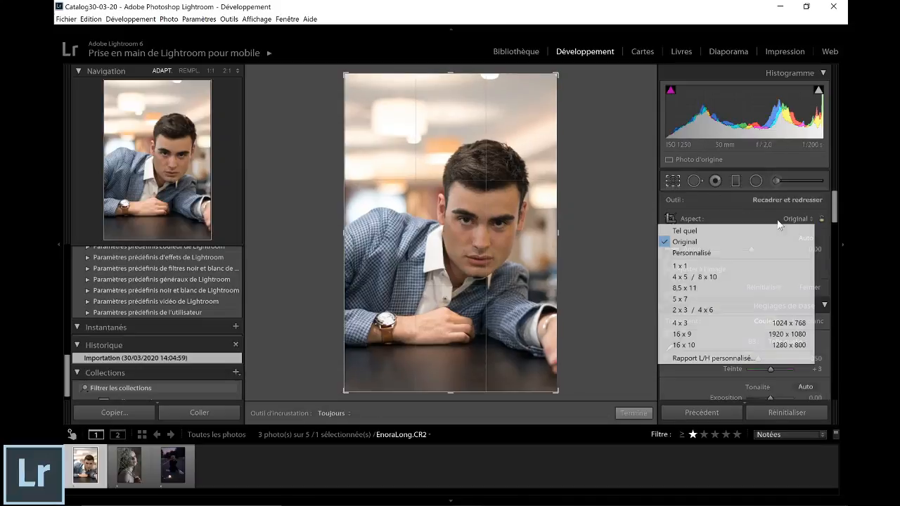
left_click(704, 276)
left_click_drag(438, 252, 440, 281)
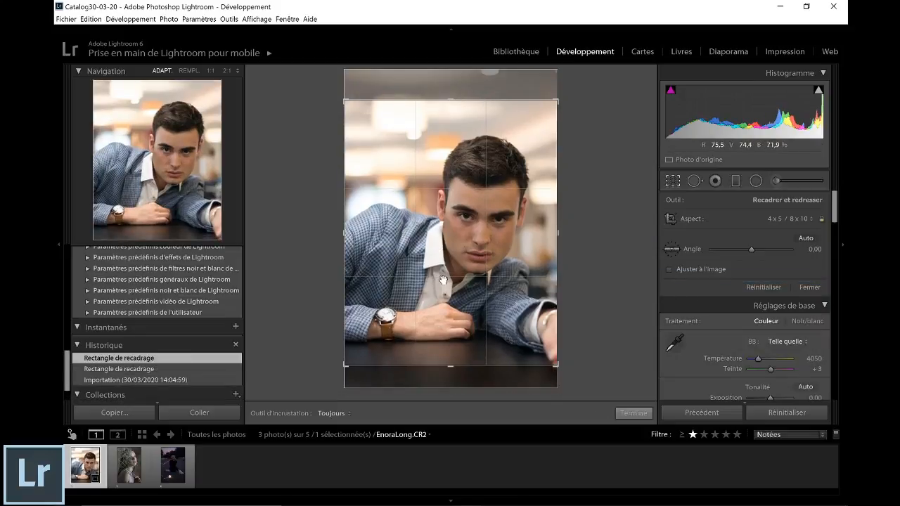
key("Return")
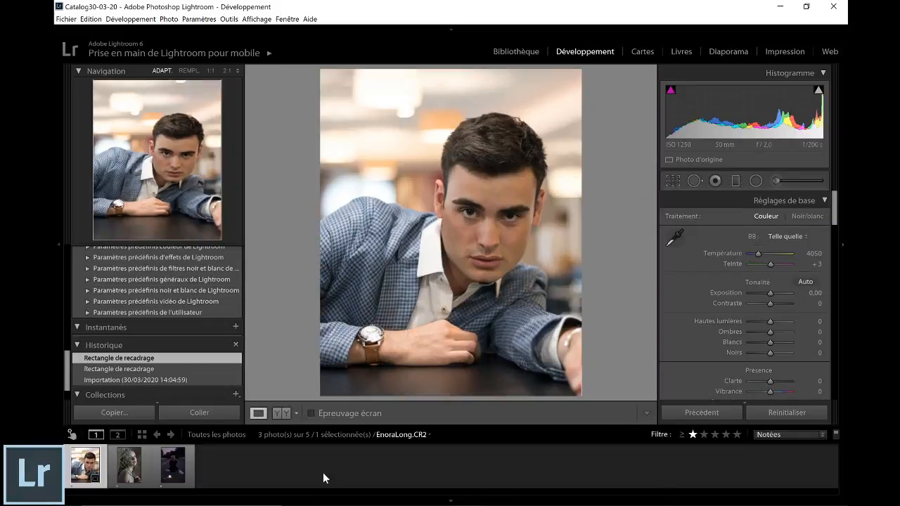
- Browse the preset groups, expand the LXC group, and apply the Daerin preset from the LK group to the portrait
scroll(837, 219, "down", 1)
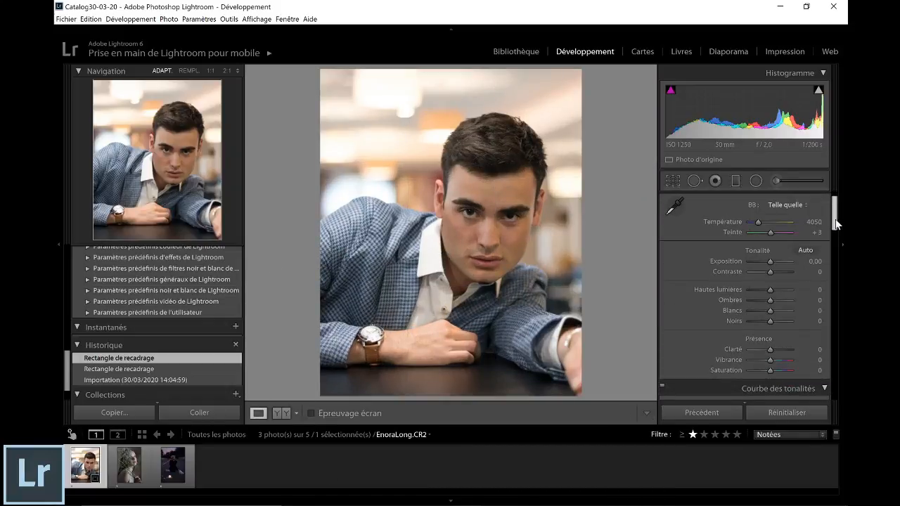
scroll(71, 306, "up", 5)
scroll(71, 305, "down", 5)
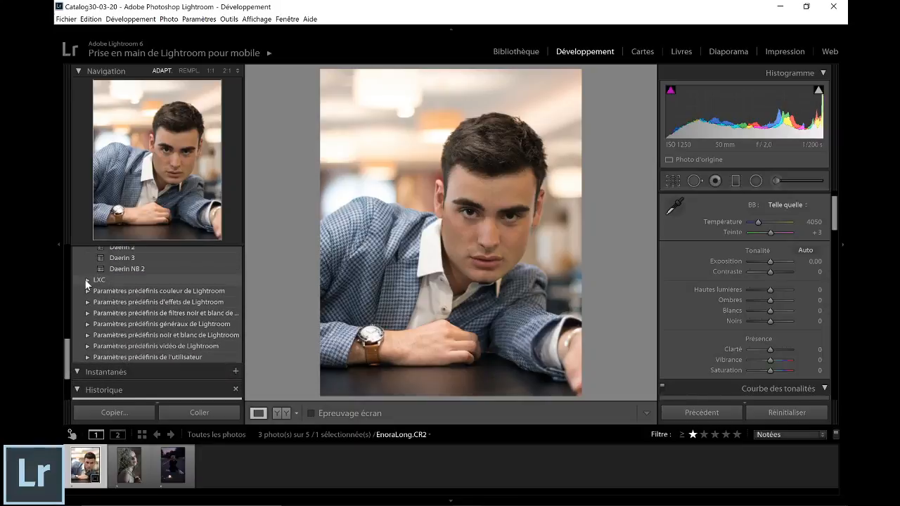
left_click(87, 280)
left_click_drag(72, 331, 66, 260)
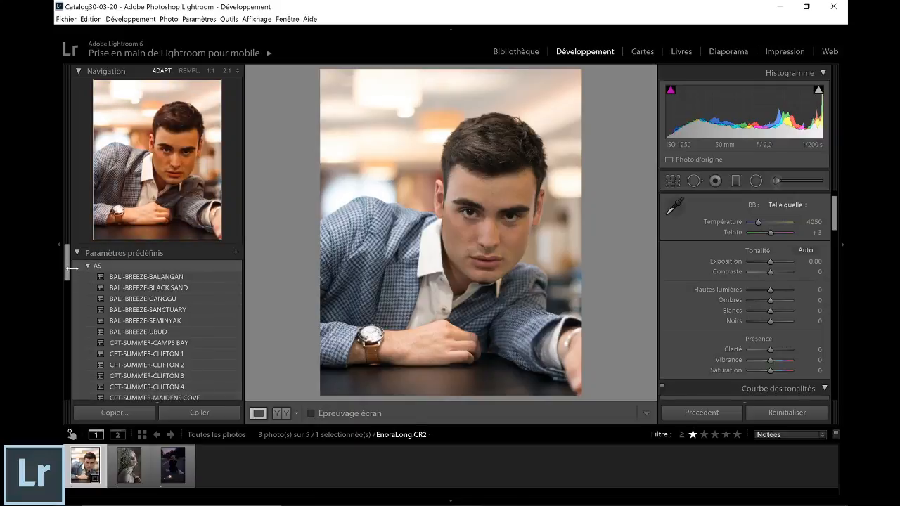
left_click_drag(68, 276, 68, 299)
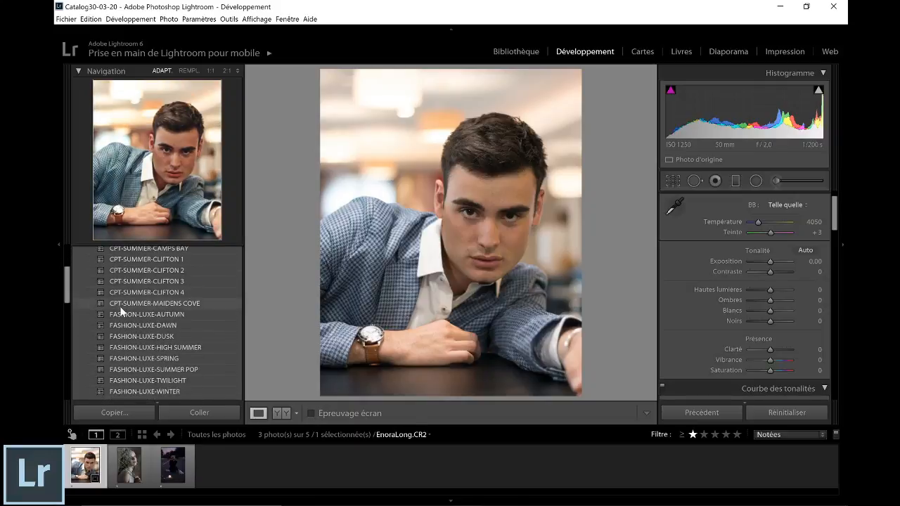
scroll(130, 352, "down", 4)
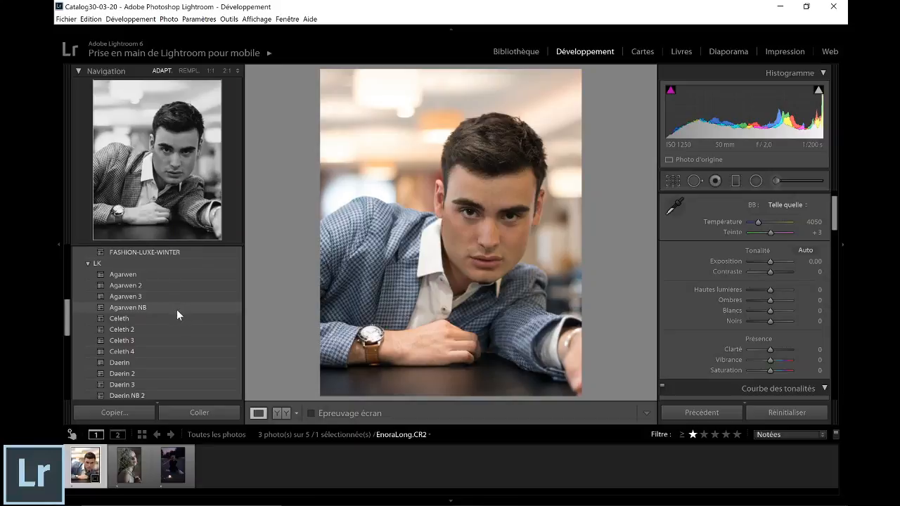
scroll(176, 316, "down", 1)
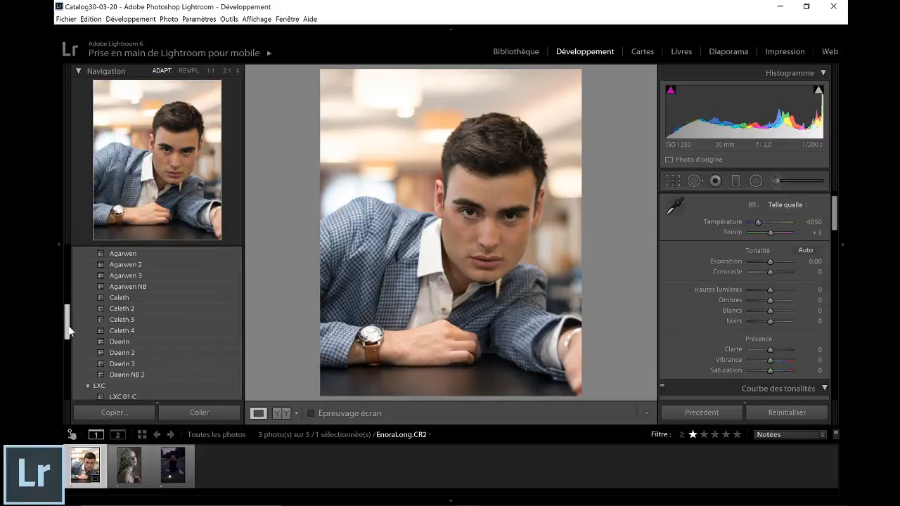
scroll(68, 328, "up", 1)
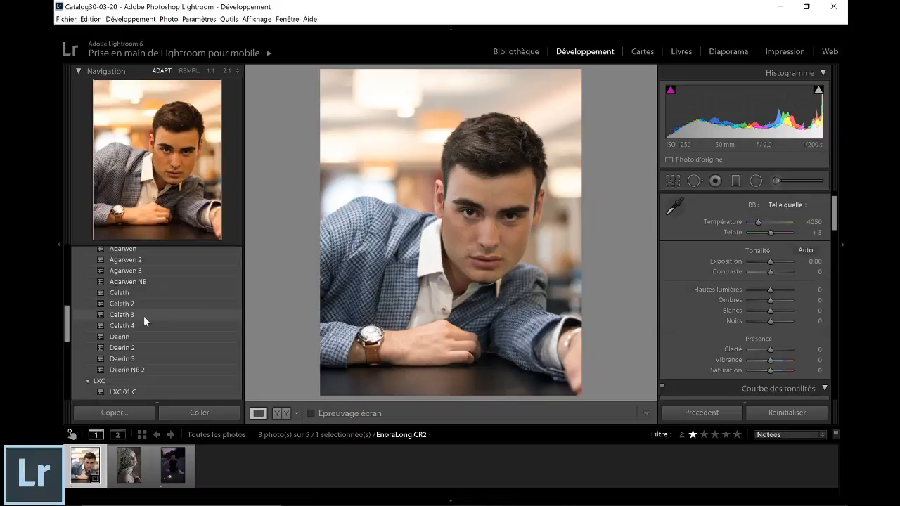
left_click(145, 337)
left_click_drag(67, 313, 67, 263)
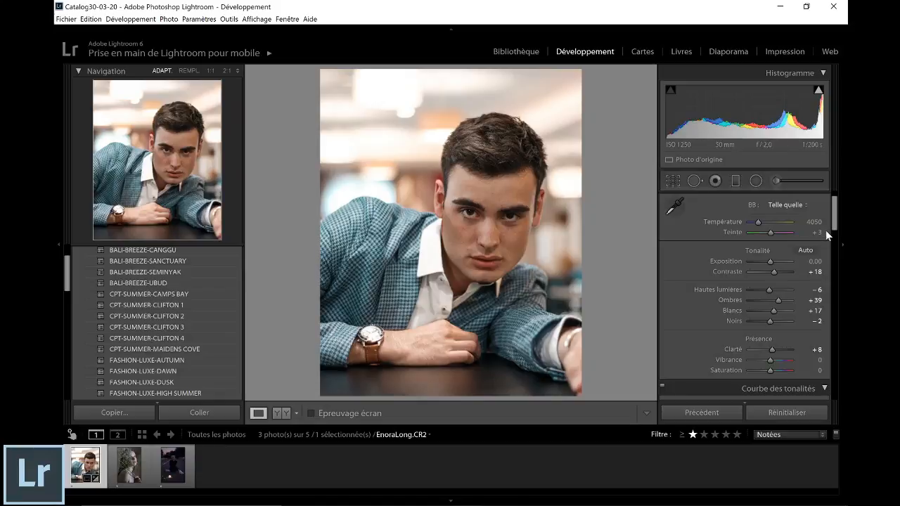
- Adjust the basic settings: highlights -100, clarity +11, exposure -0.10, shadows +46 and blacks -18
scroll(822, 234, "down", 1)
left_click_drag(767, 282, 741, 288)
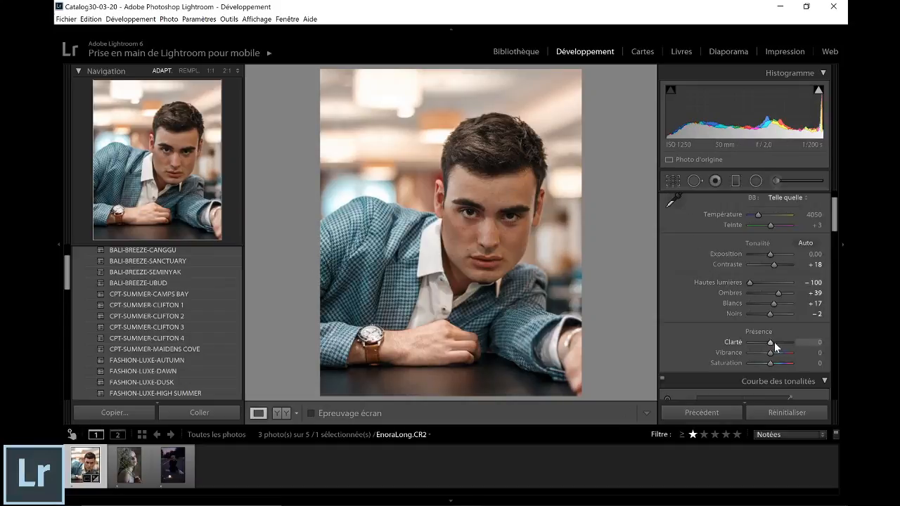
left_click_drag(771, 344, 773, 343)
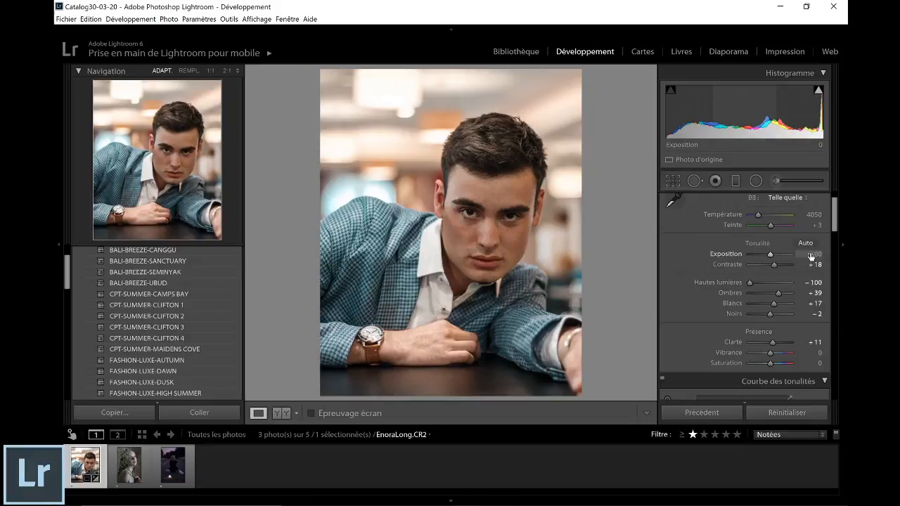
left_click_drag(771, 255, 770, 254)
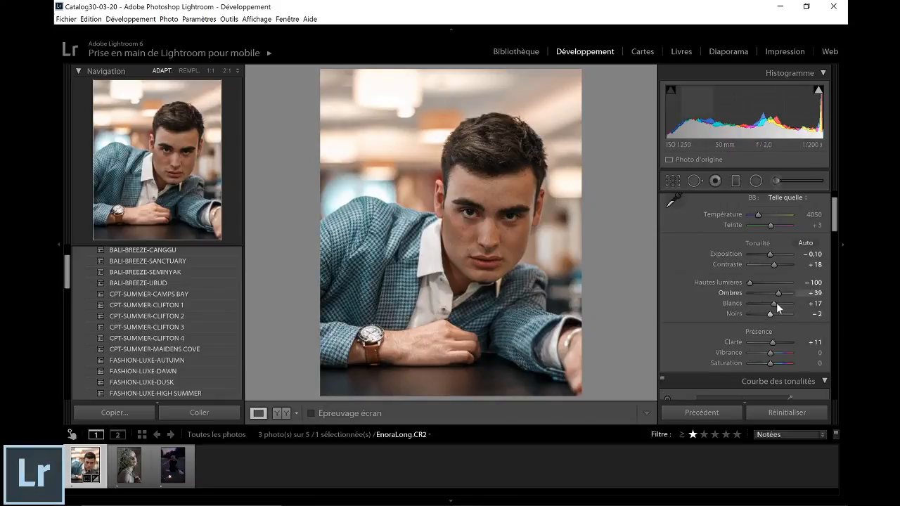
left_click_drag(777, 292, 763, 316)
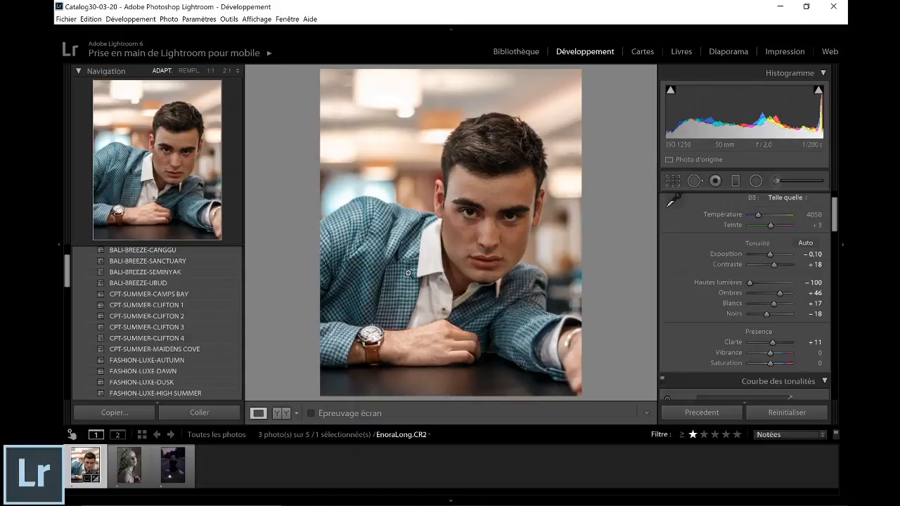
- Set the orange saturation to -29, lower the blue saturation slightly, and bring up the hue adjustments
left_click_drag(836, 220, 837, 267)
left_click(721, 279)
double_click(767, 318)
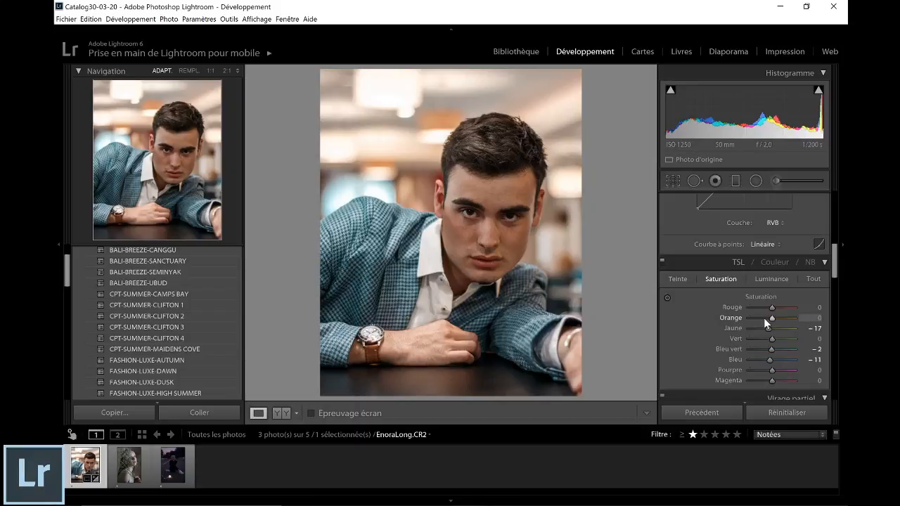
left_click_drag(770, 317, 762, 318)
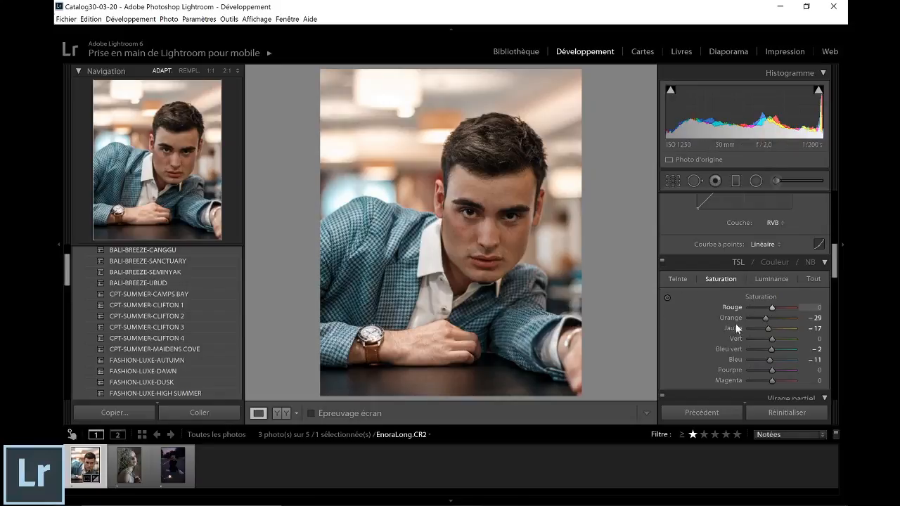
double_click(771, 361)
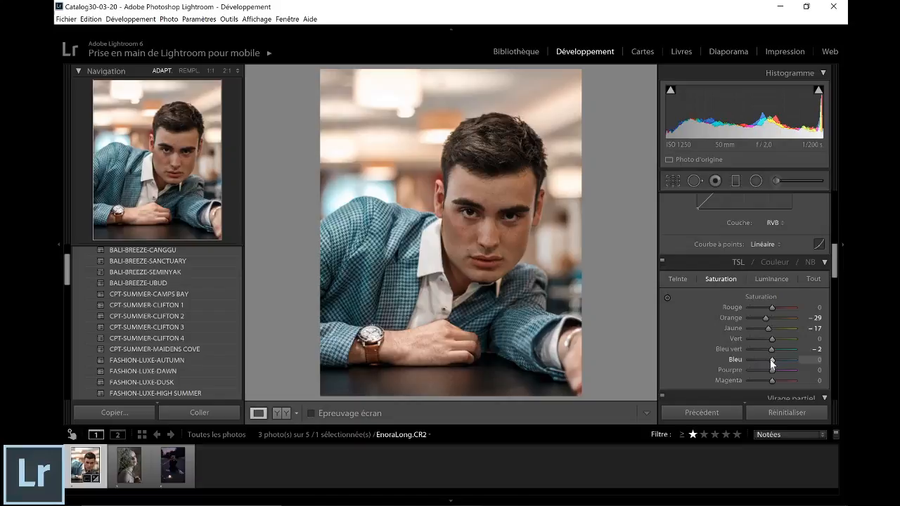
left_click_drag(771, 360, 765, 360)
left_click(685, 284)
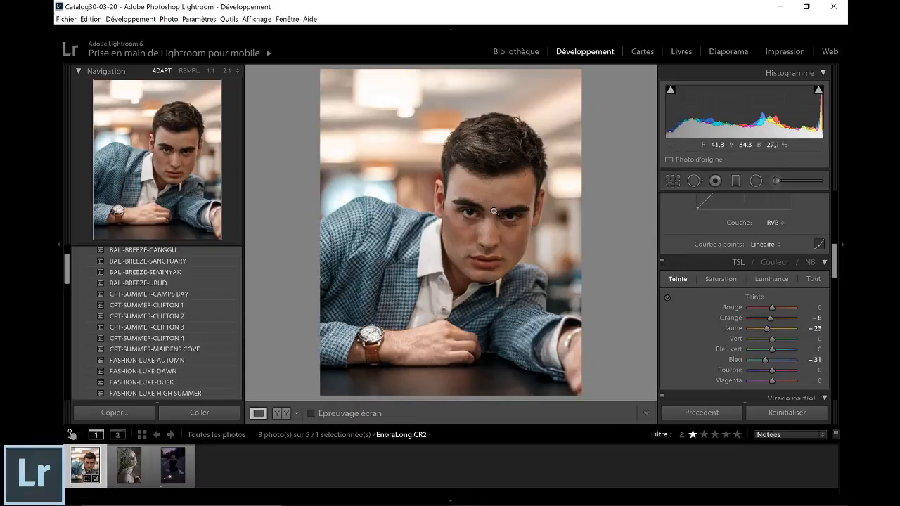
- Sharpen the portrait with an amount of 72 and a radius of 0.8
scroll(669, 215, "down", 8)
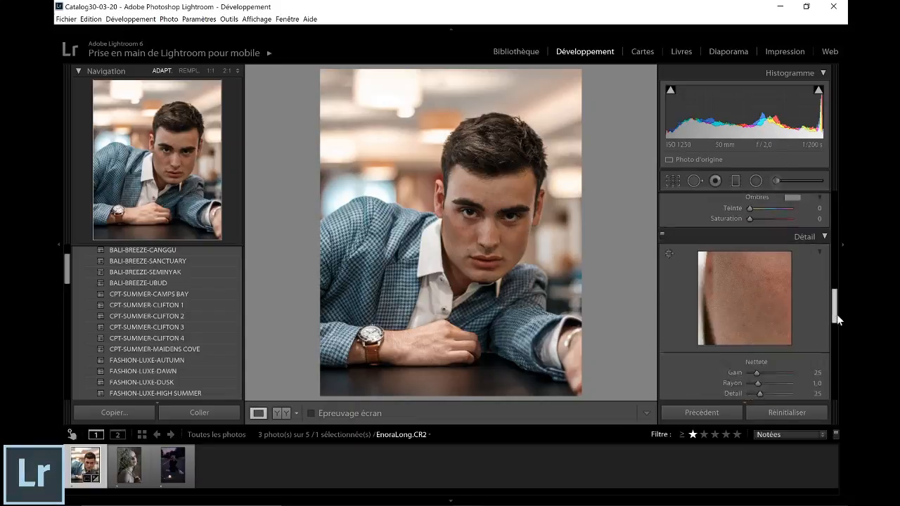
left_click_drag(770, 281, 755, 291)
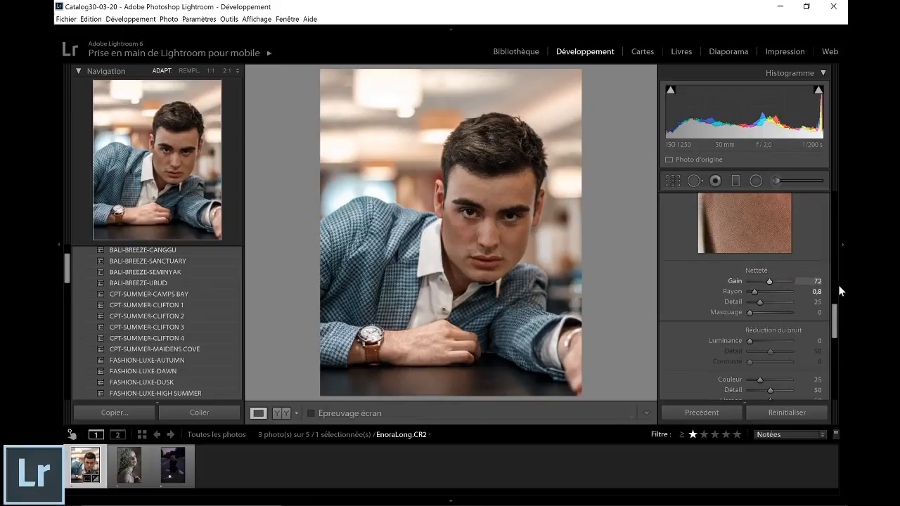
- Enable the lens profile correction and chromatic aberration removal for the portrait
scroll(838, 331, "down", 6)
left_click(718, 264)
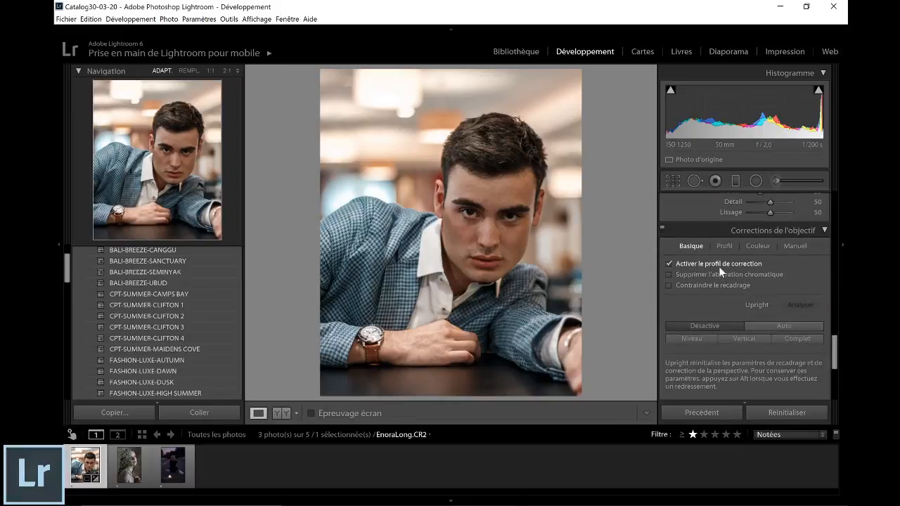
left_click(685, 274)
scroll(676, 268, "up", 10)
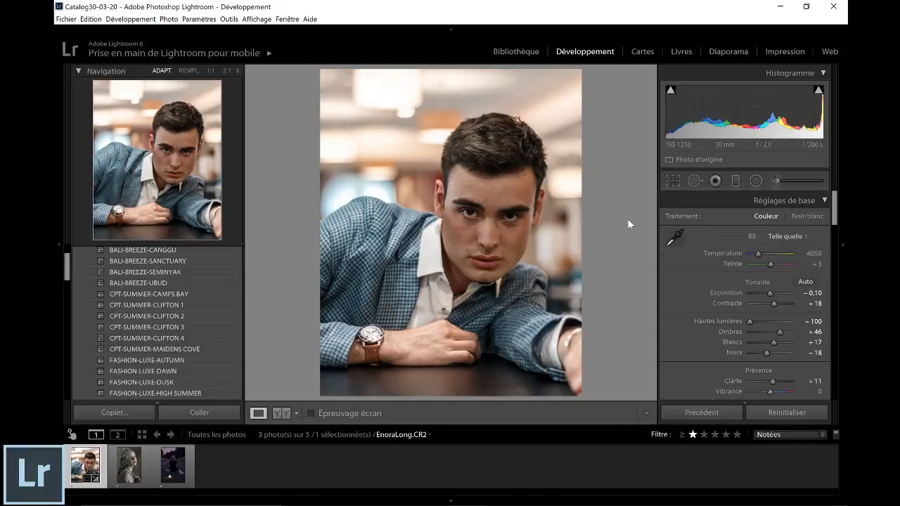
left_click_drag(65, 270, 60, 220)
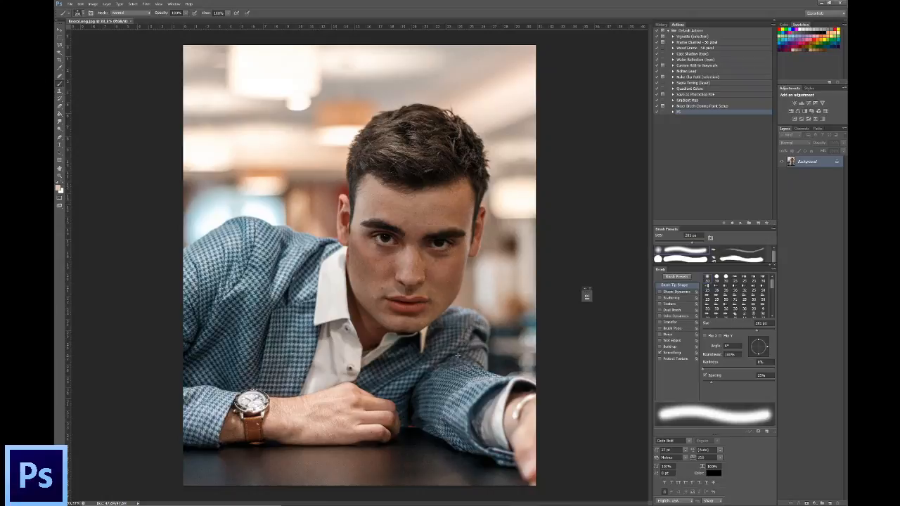
- In Photoshop, run the selected action to build the retouching layer group and heal the skin blemishes on the man's face on Layer 1
left_click(740, 223)
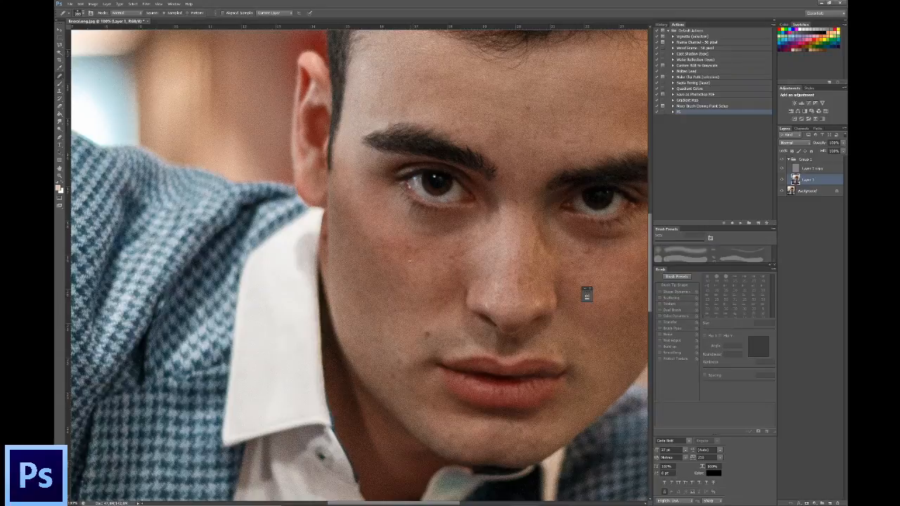
left_click_drag(409, 267, 358, 265)
left_click_drag(413, 256, 404, 270)
left_click_drag(566, 226, 504, 234)
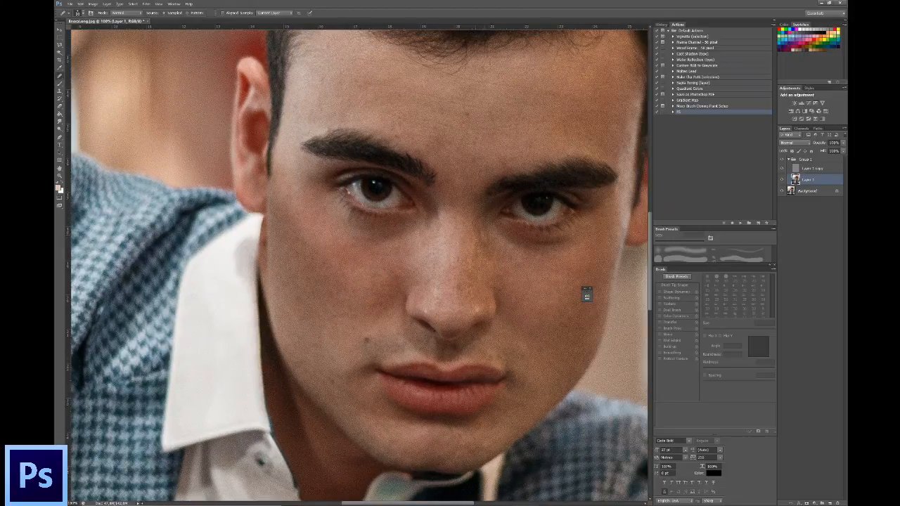
left_click_drag(564, 242, 564, 332)
left_click_drag(356, 179, 322, 91)
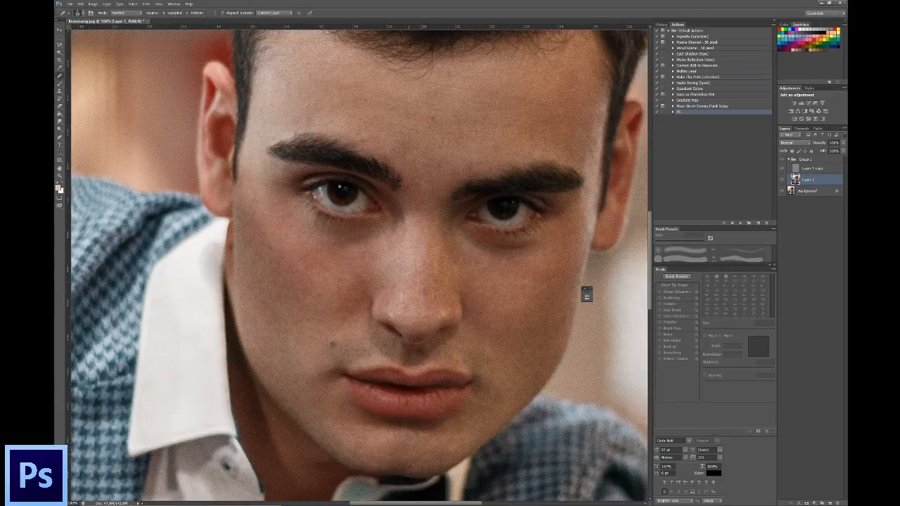
- Examine the retouched facial skin close up and in the full image, comparing it with and without the retouching group
key("ctrl+plus")
mouse_move(467, 504)
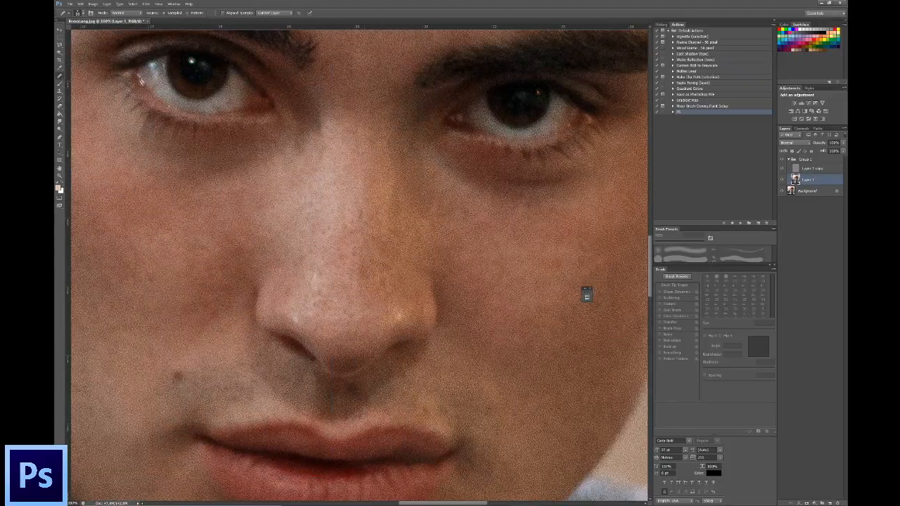
key("ctrl+minus")
key("ctrl+minus")
key("ctrl+minus")
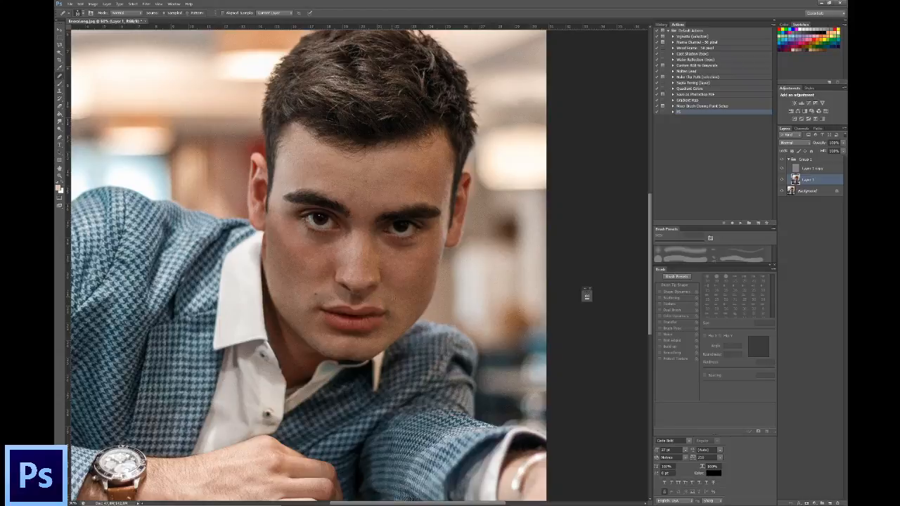
key("ctrl+plus")
key("ctrl+plus")
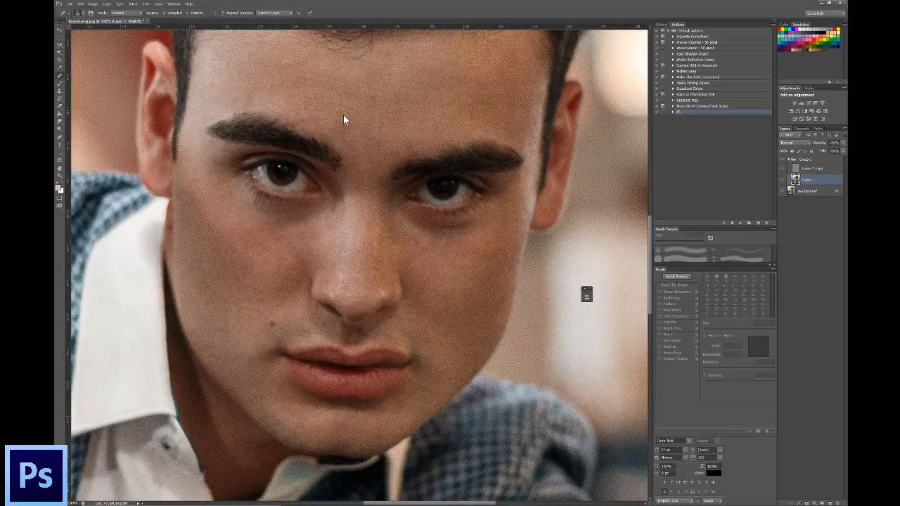
key("ctrl+0")
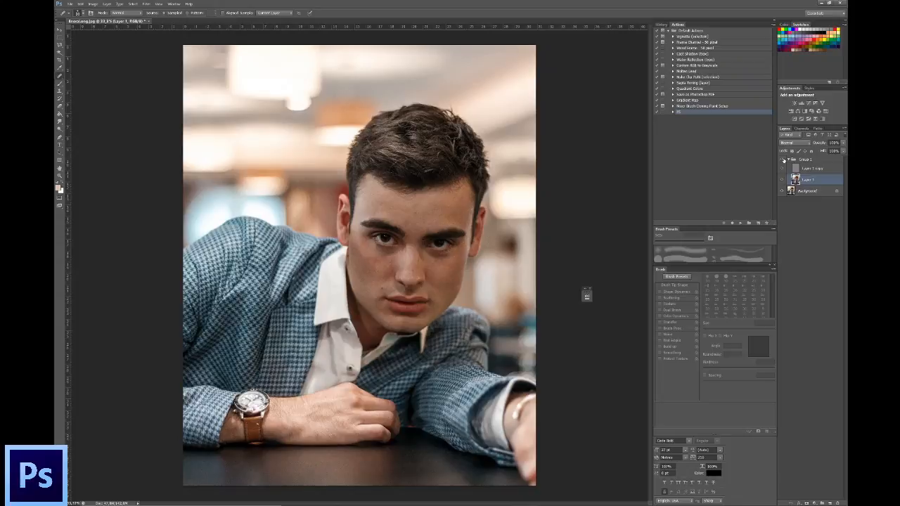
key("ctrl+plus")
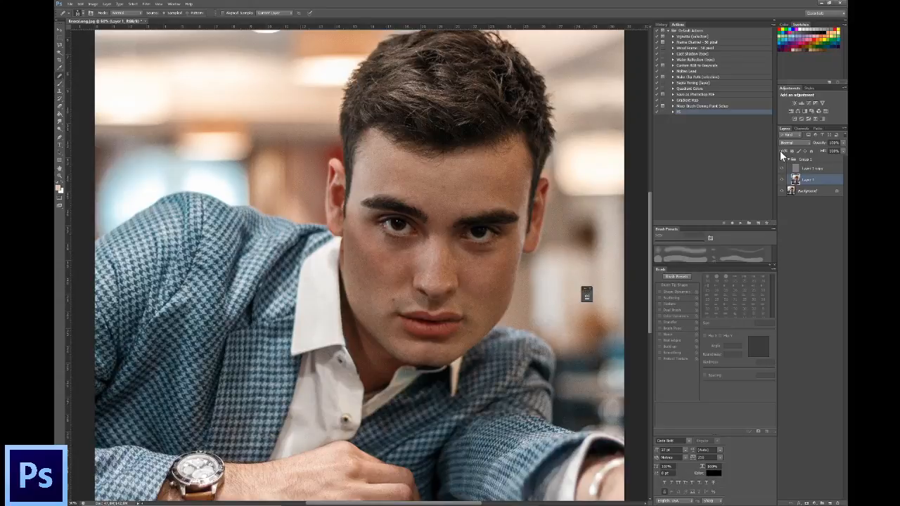
key("ctrl+minus")
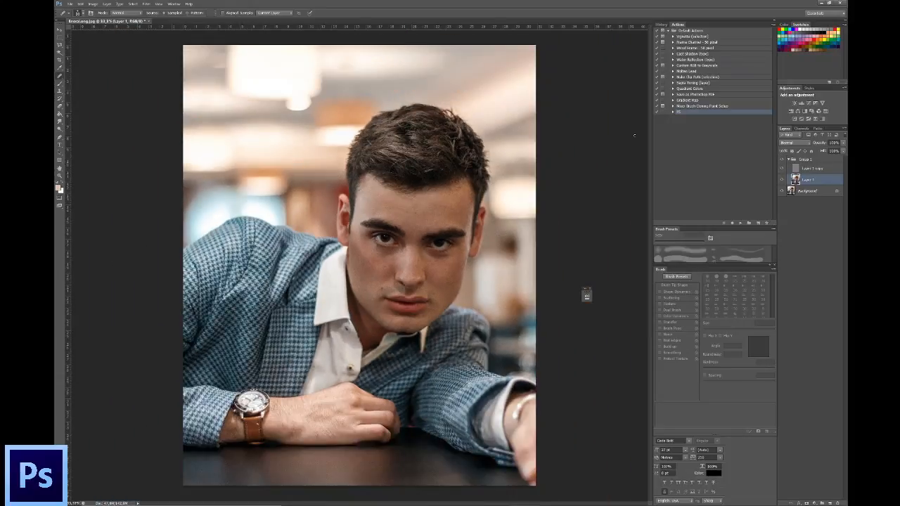
- Add a new layer above the retouching group and fill it with 50% gray
left_click(789, 161)
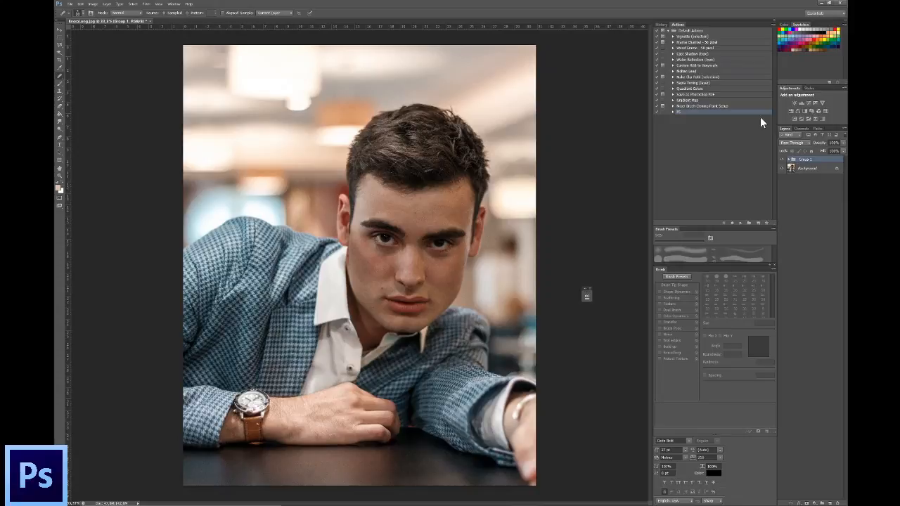
key("ctrl+shift+n")
key("Return")
left_click(80, 4)
left_click(103, 161)
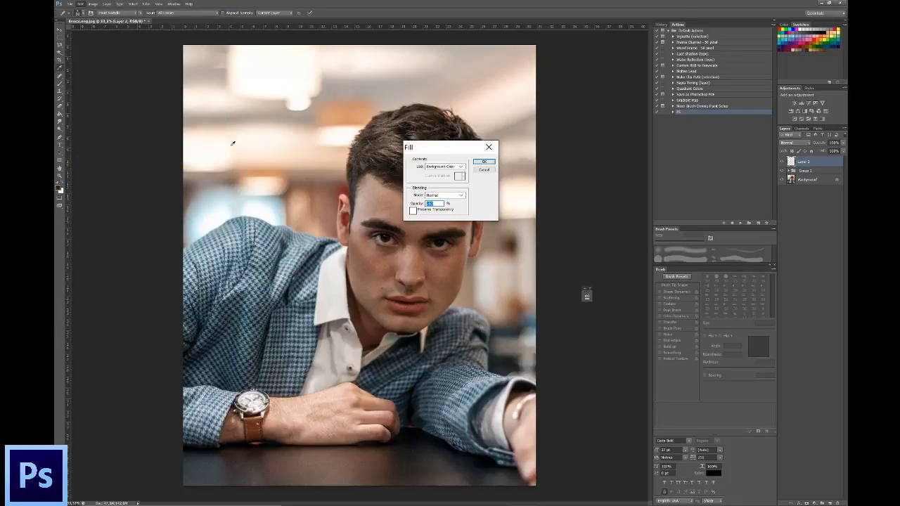
left_click(446, 195)
left_click(441, 169)
left_click(444, 167)
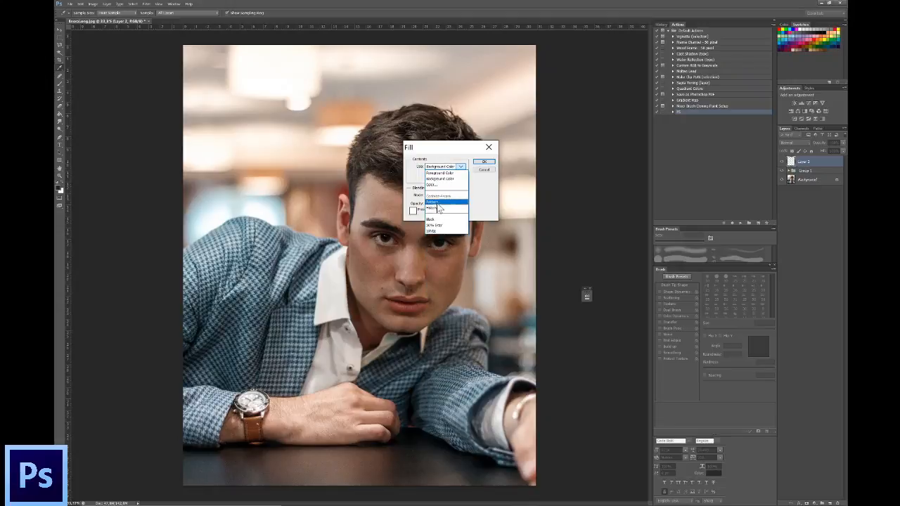
left_click(439, 226)
left_click(484, 162)
key("j")
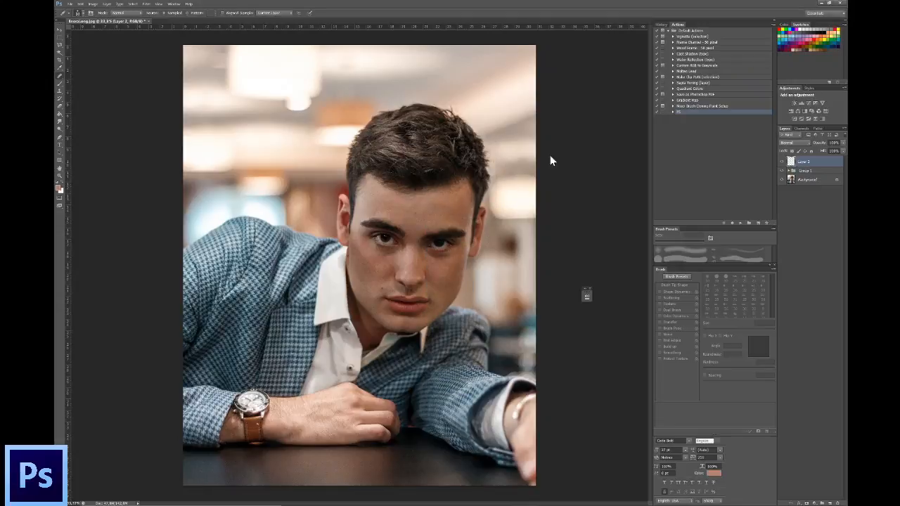
- Set the gray layer's blend mode to Soft Light and dodge and burn the man's face with a soft, low-opacity brush
left_click(796, 143)
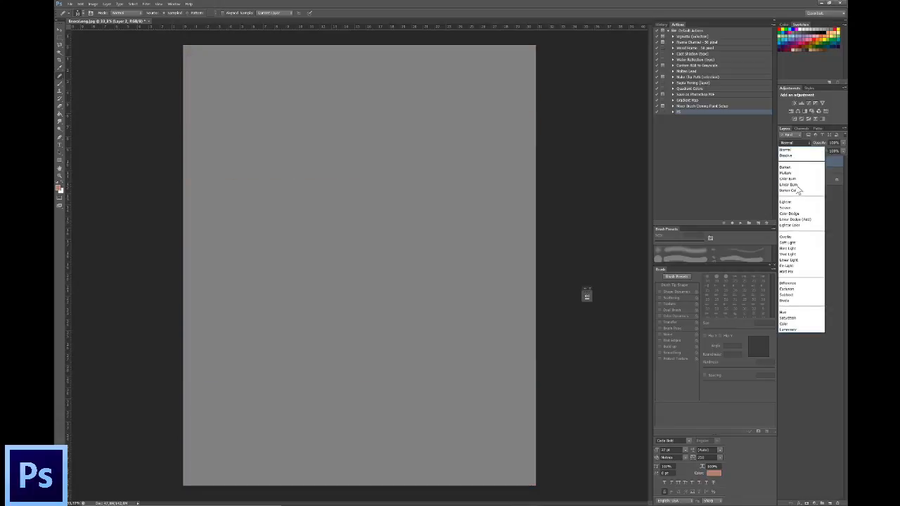
left_click(788, 243)
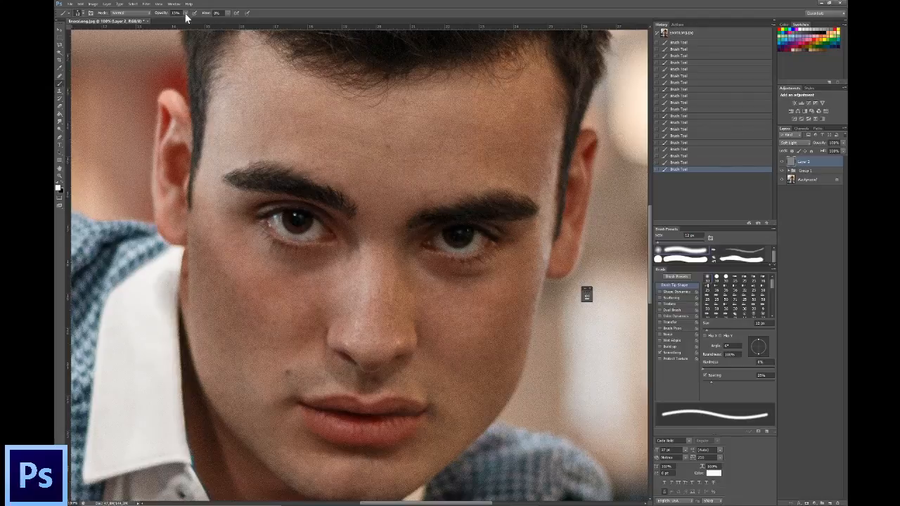
key("Return")
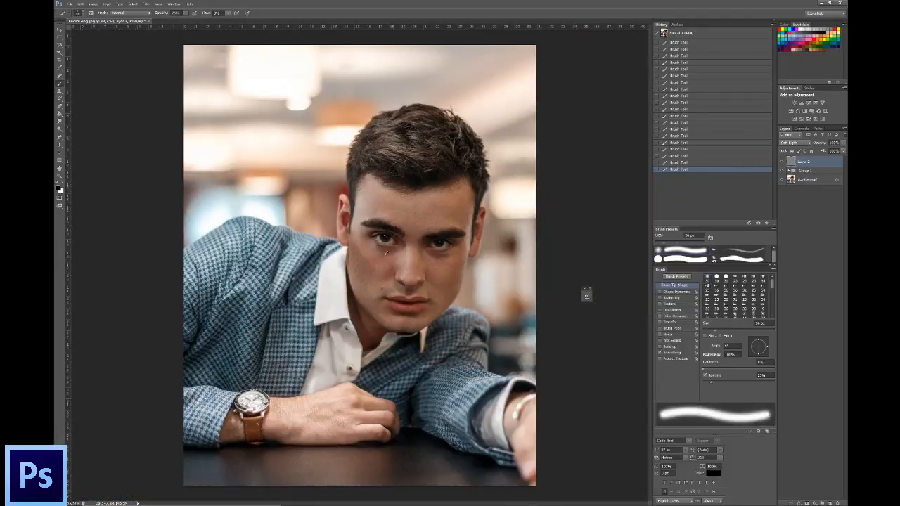
key("x")
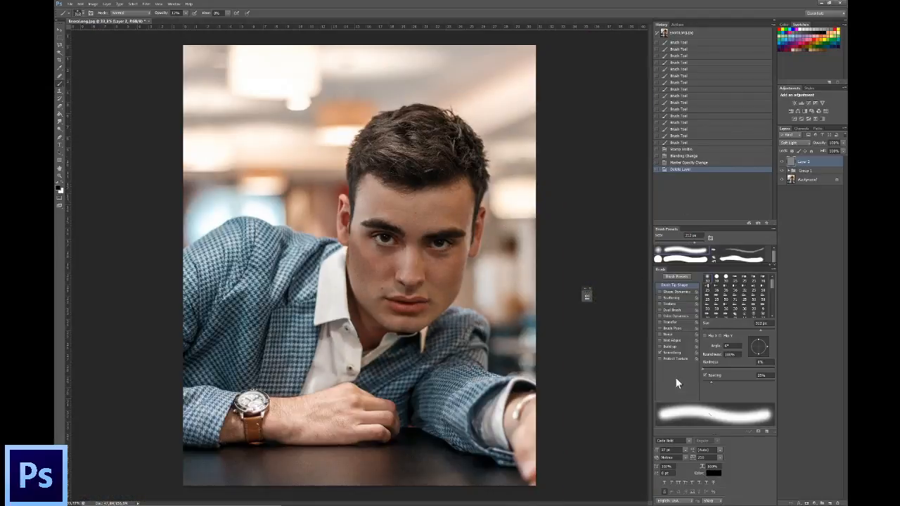
- Add a Selective Color adjustment layer and adjust the Black amount for the Yellows range
left_click(814, 503)
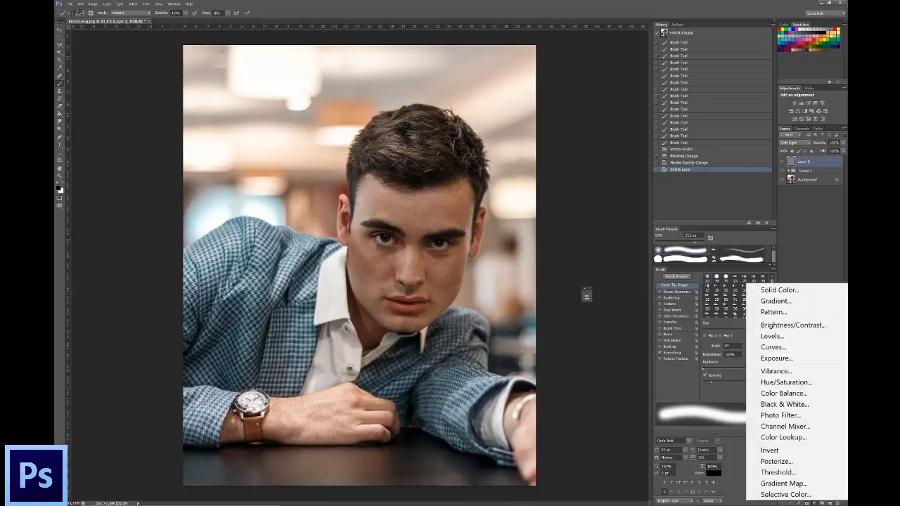
left_click(786, 494)
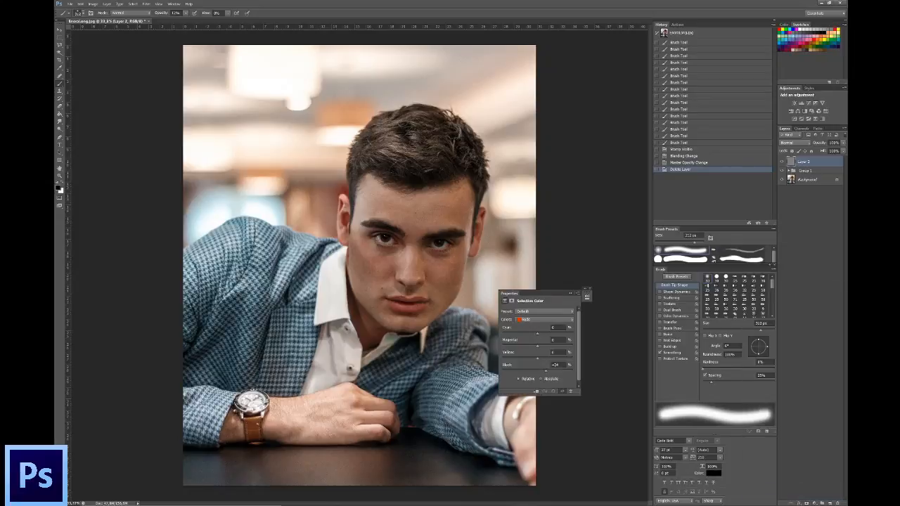
left_click(531, 317)
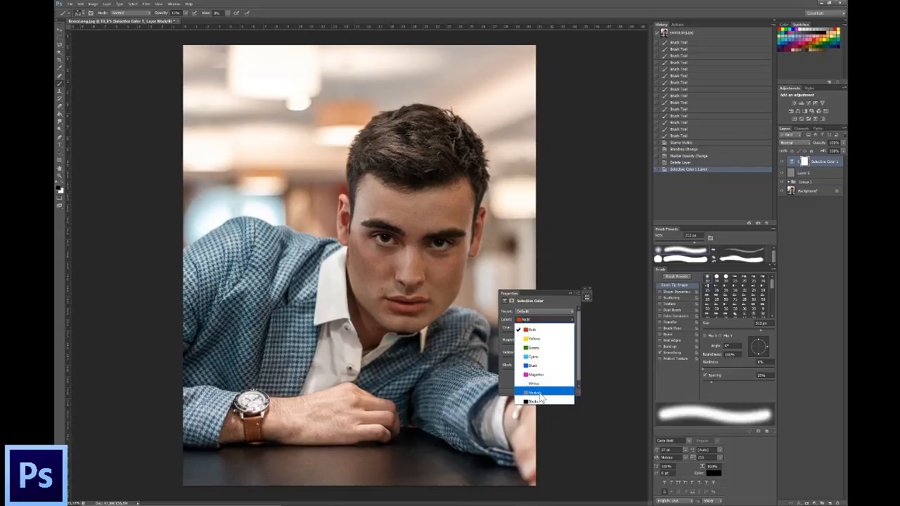
left_click(541, 393)
left_click(536, 321)
left_click(536, 339)
left_click_drag(540, 370, 554, 374)
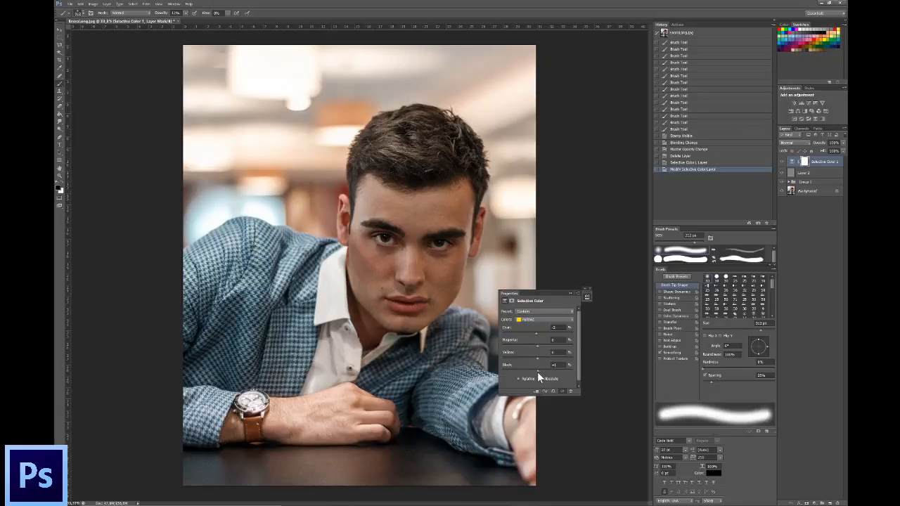
left_click(536, 320)
left_click(535, 317)
left_click_drag(537, 370, 549, 376)
- For the Whites range of the Selective Color adjustment, lower the Magenta amount and raise the Yellow amount
left_click(540, 320)
left_click(539, 383)
left_click_drag(536, 345, 518, 347)
left_click_drag(552, 361, 544, 358)
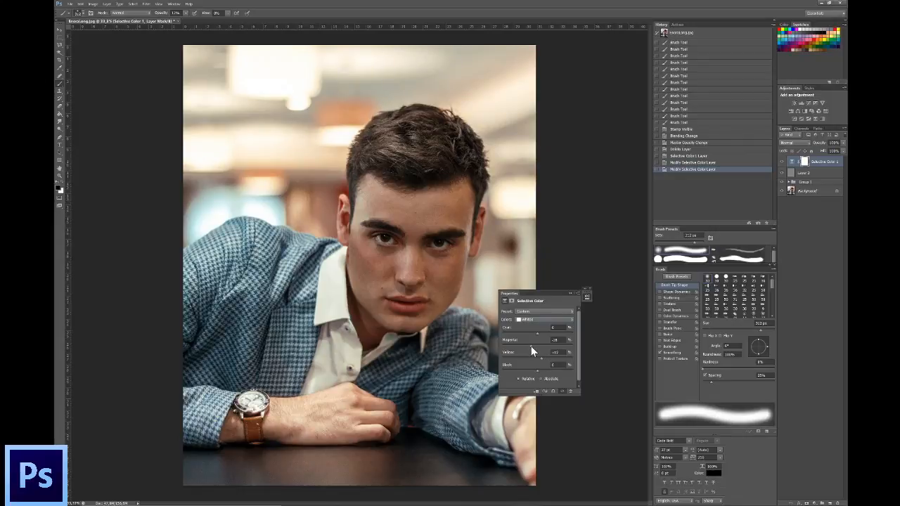
left_click(587, 296)
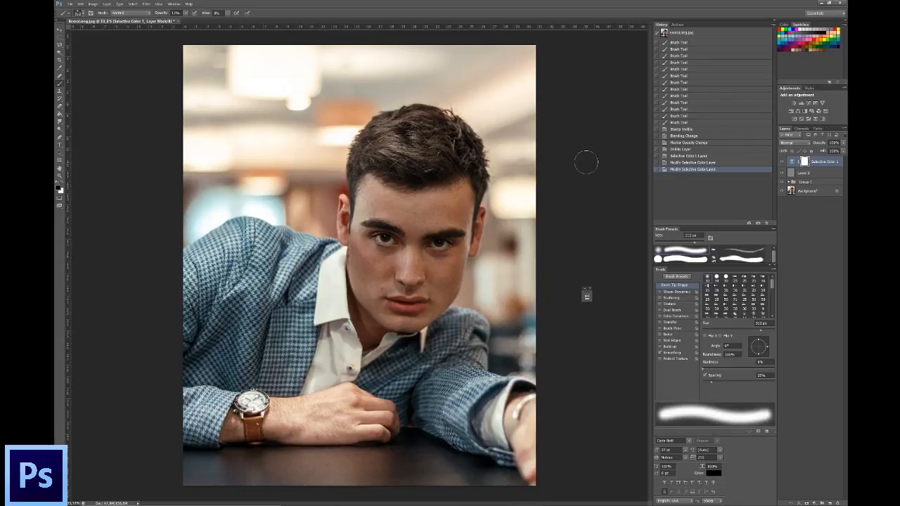
- Stamp the visible layers onto a new layer and retouch the stray light reflections in the man's eyes with the Clone Stamp
key("ctrl+plus")
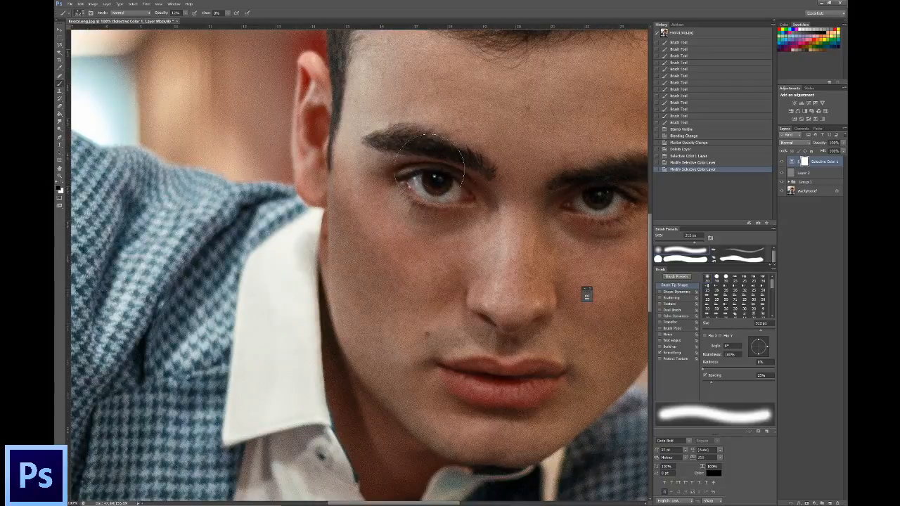
left_click_drag(548, 264, 503, 272)
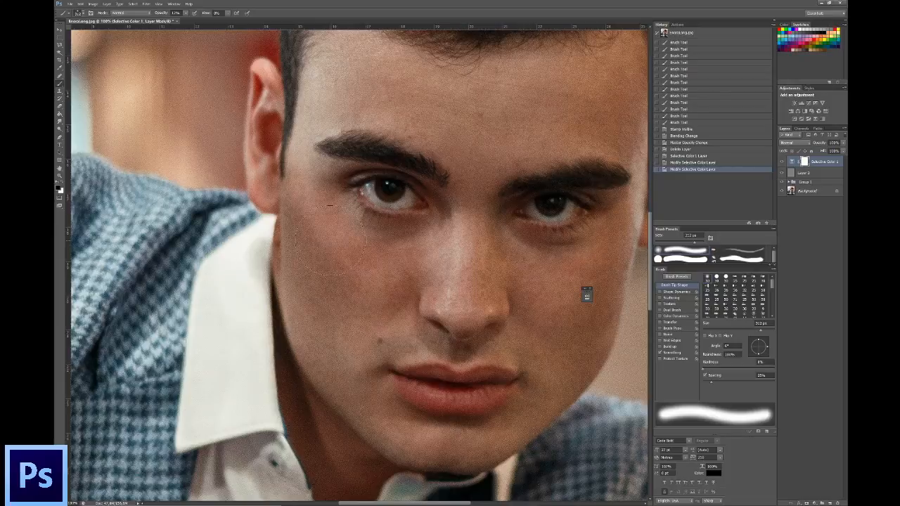
key("ctrl+shift+alt+e")
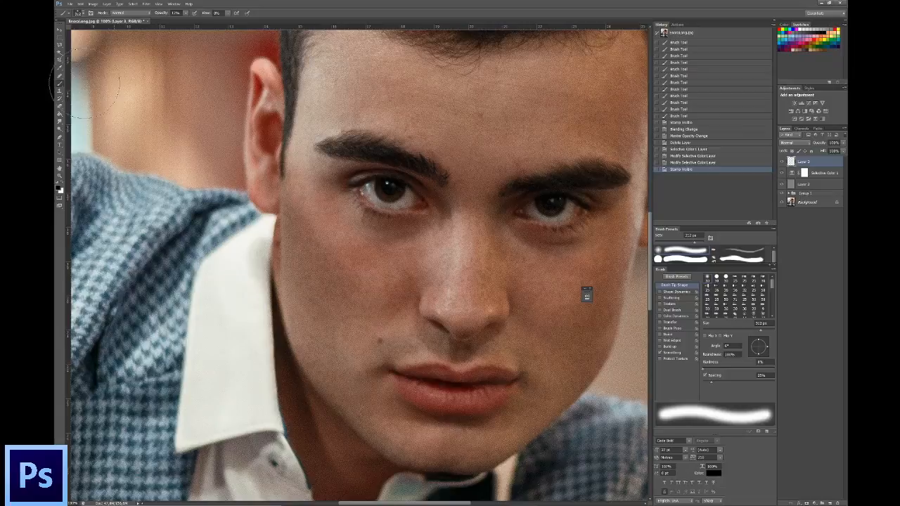
left_click(58, 79)
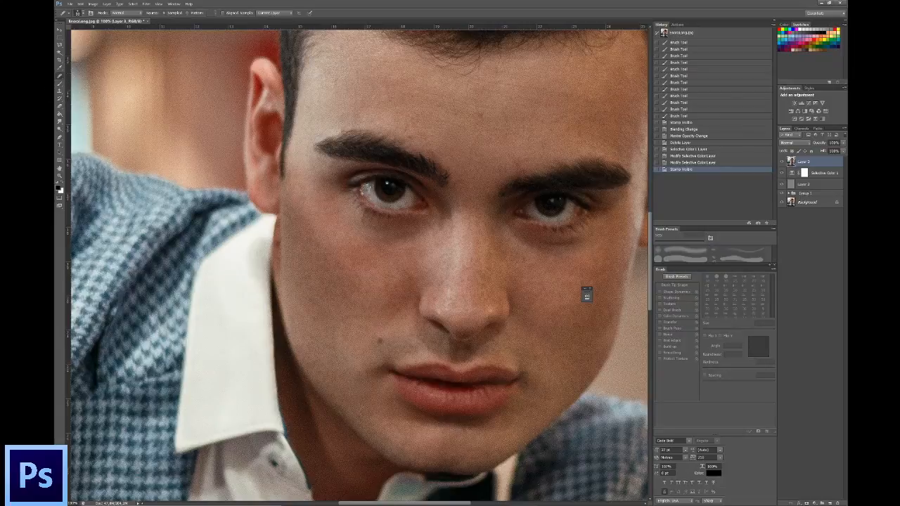
left_click_drag(407, 199, 403, 200)
right_click(59, 80)
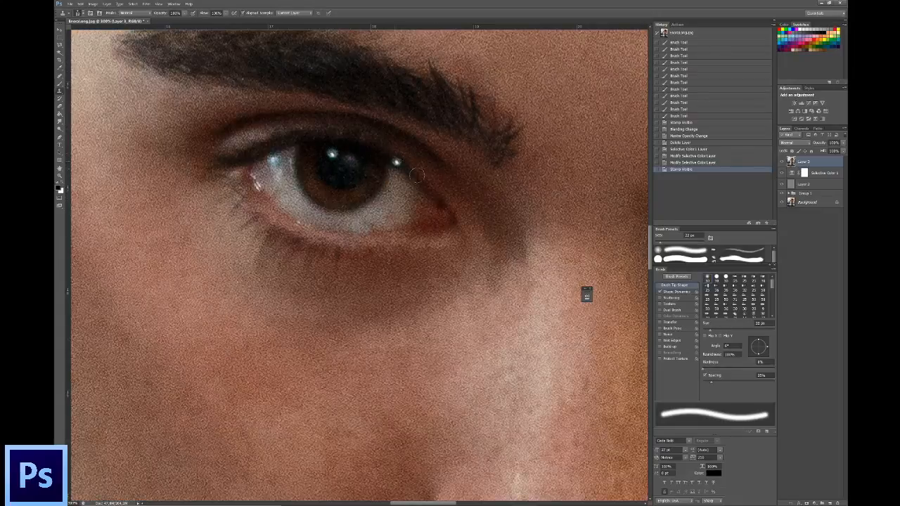
left_click_drag(460, 203, 248, 182)
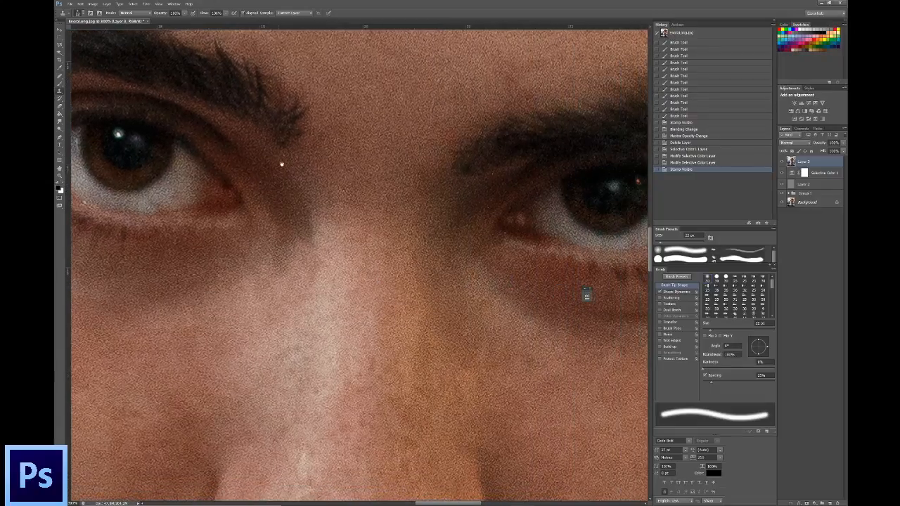
left_click(614, 187)
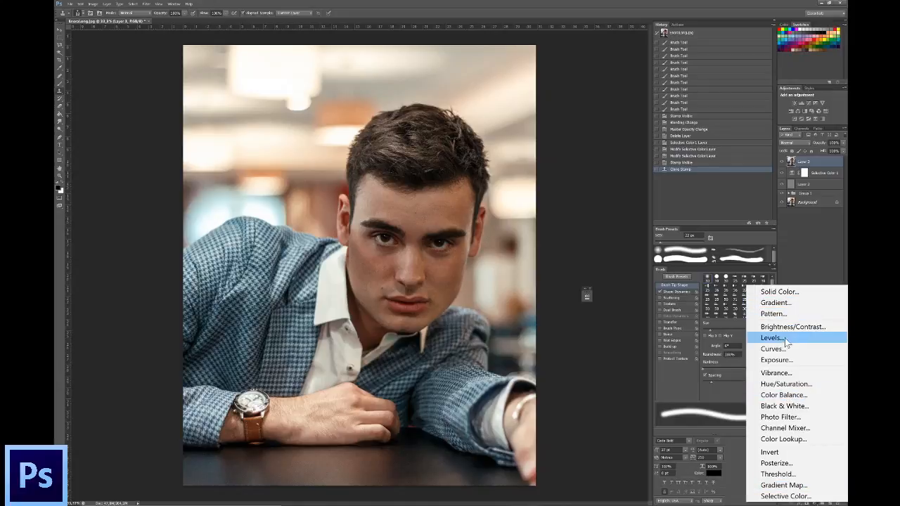
- Add a Black & White adjustment layer with Reds -12, Yellows 137, Greens 27 and Blues -4, and lower the Cyans
left_click(780, 405)
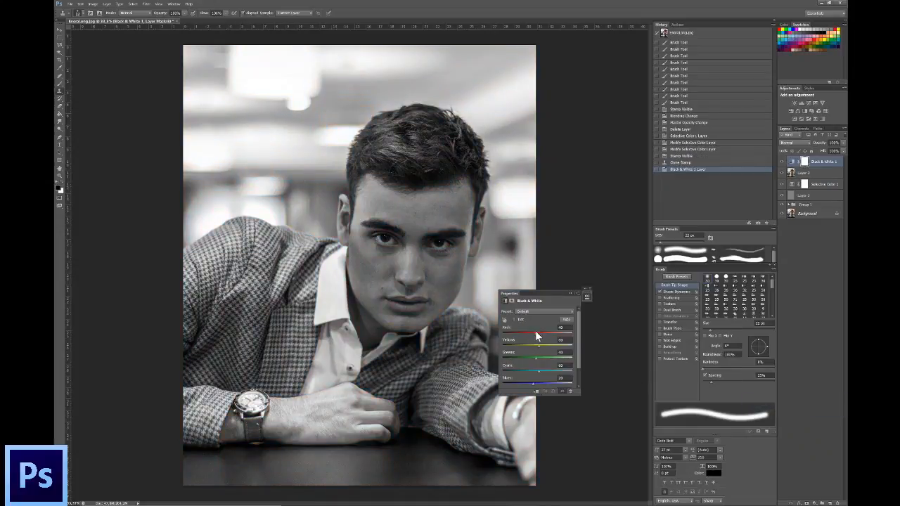
left_click_drag(536, 333, 549, 350)
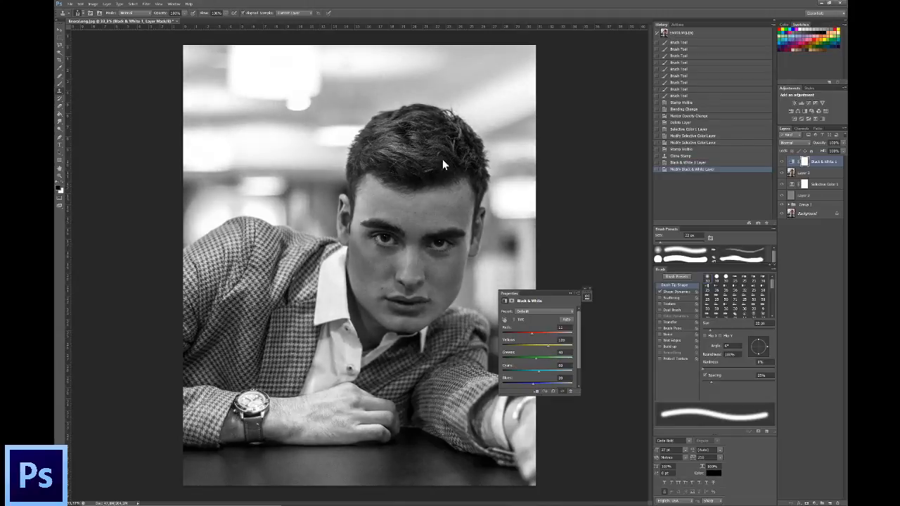
mouse_move(530, 333)
left_mouse_down()
mouse_move(558, 349)
mouse_move(531, 336)
left_mouse_up()
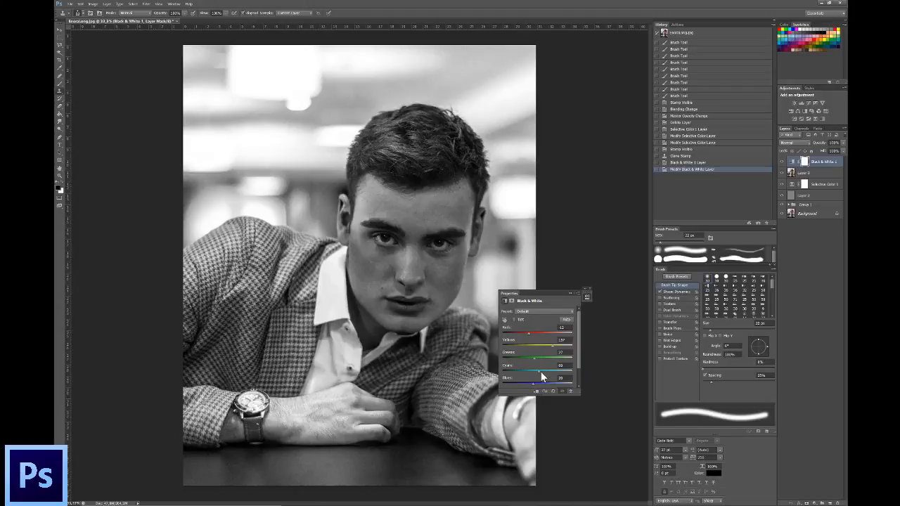
left_click_drag(550, 371, 535, 377)
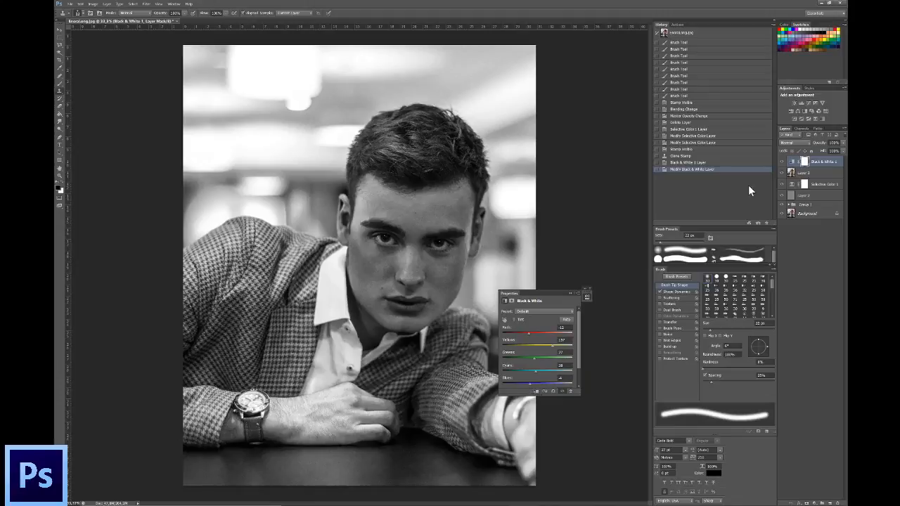
- Try Soft Light and Luminosity blending on the Black & White layer, settle on Soft Light and reduce the layer's opacity
left_click(793, 143)
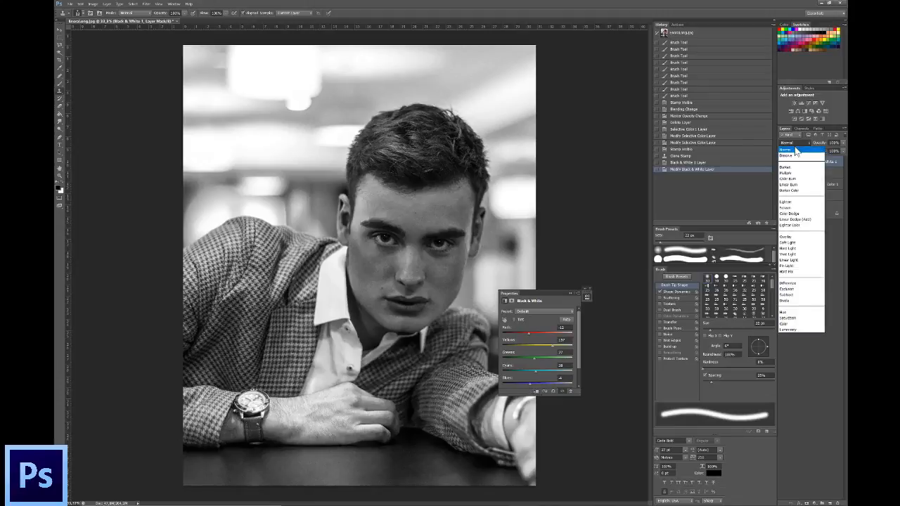
left_click(798, 248)
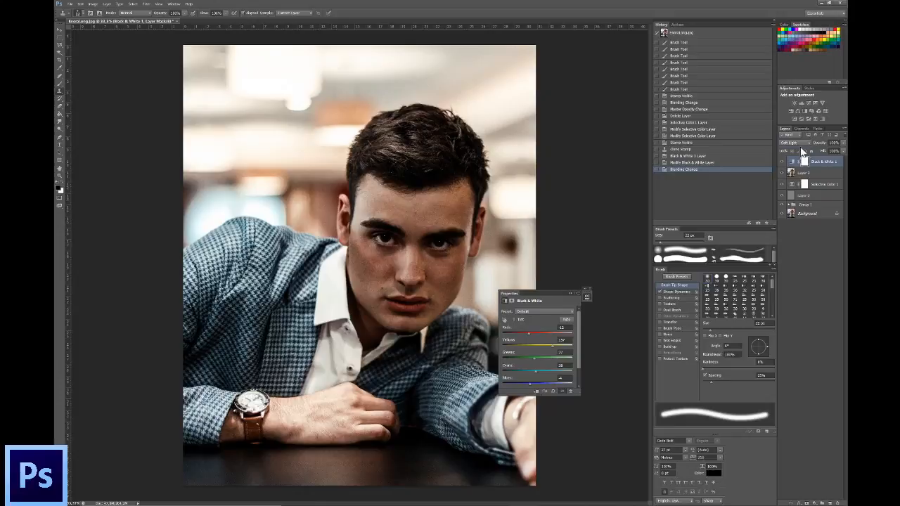
left_click(802, 145)
left_click(791, 329)
left_click(793, 144)
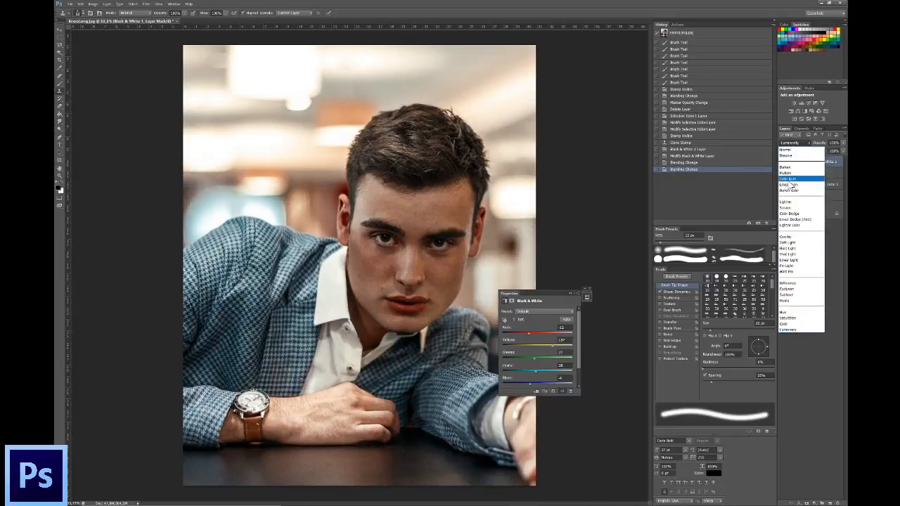
left_click(790, 243)
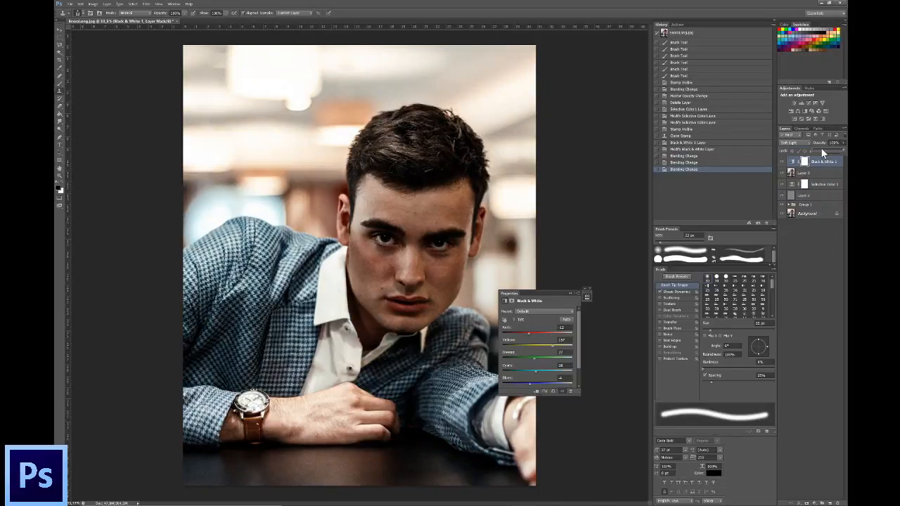
left_click(820, 150)
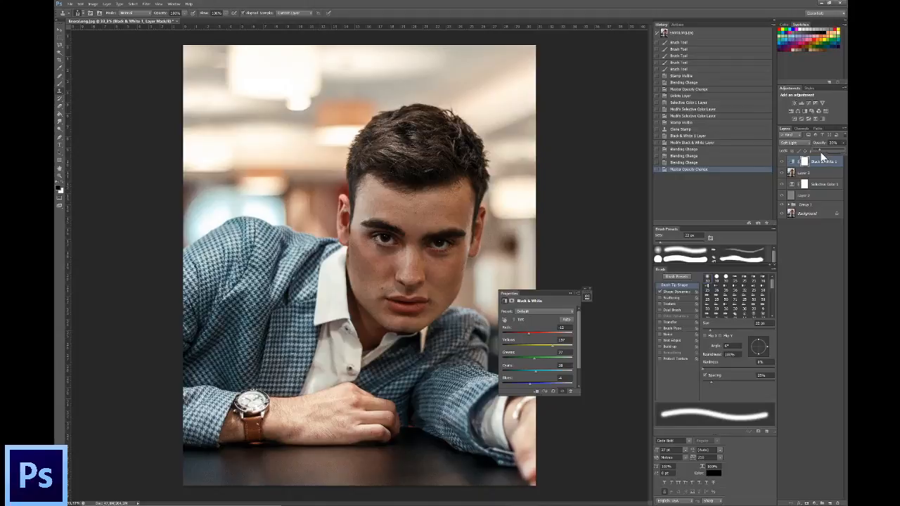
- Compare the portrait with and without the Black & White layer
left_click(783, 162)
left_click(783, 161)
left_click(783, 162)
left_click(783, 161)
left_click(799, 275)
left_click(782, 399)
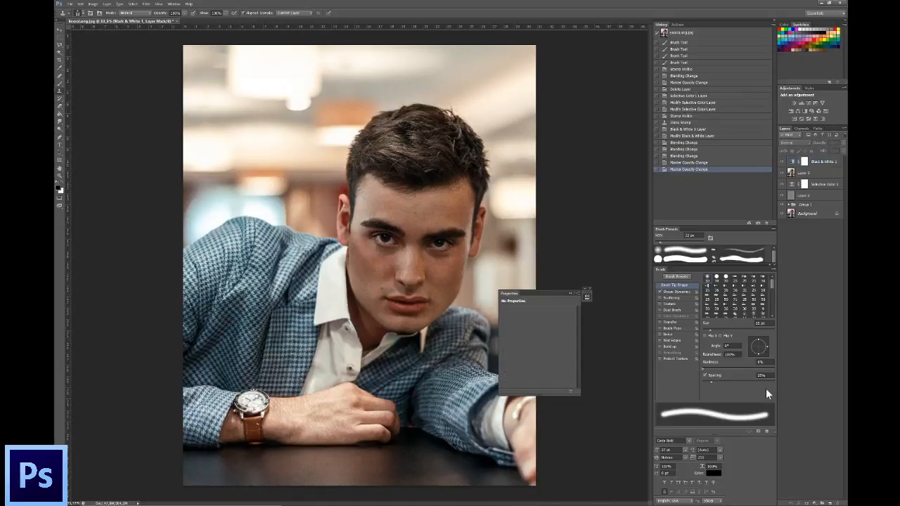
left_click(571, 293)
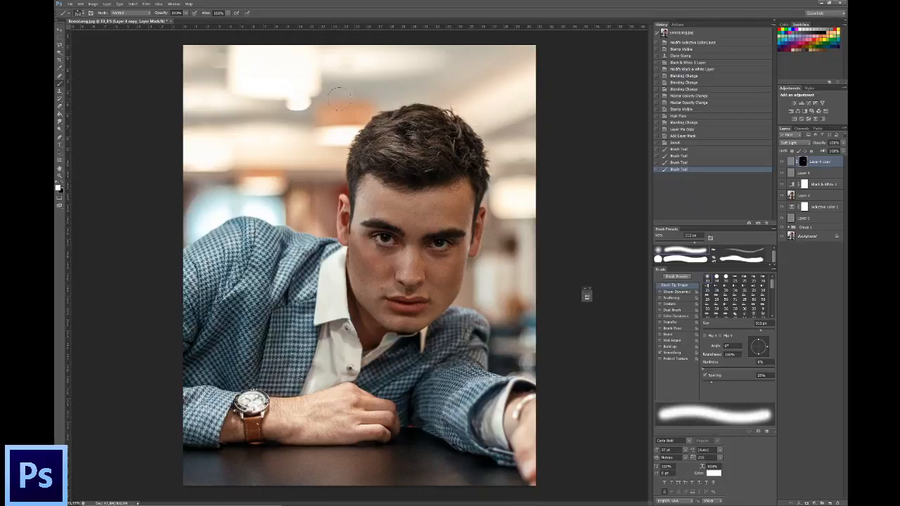
- Create a layer group named "chromie" and move all the layers above the retouching group into it
left_click(822, 503)
double_click(806, 159)
type("chromie")
left_click(820, 169)
left_click(822, 226, "shift")
left_click_drag(823, 227, 806, 159)
- Reshape the jacket's shoulder and arm outlines with Liquify on a duplicate of a newly stamped layer of the whole image
key("ctrl+alt+shift+e")
key("ctrl+j")
key("ctrl+shift+x")
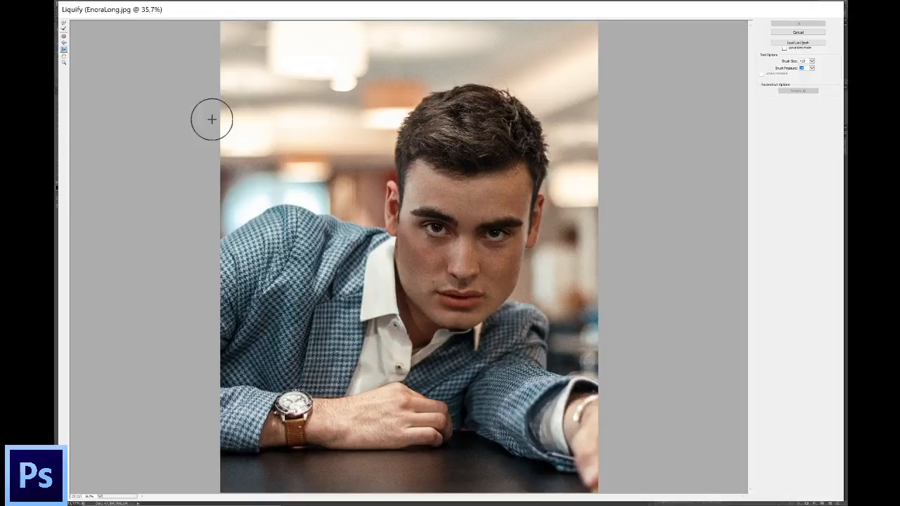
key("ctrl+z")
right_click(264, 204, "alt")
left_click_drag(522, 306, 545, 367)
left_click_drag(252, 218, 298, 210)
key("Return")
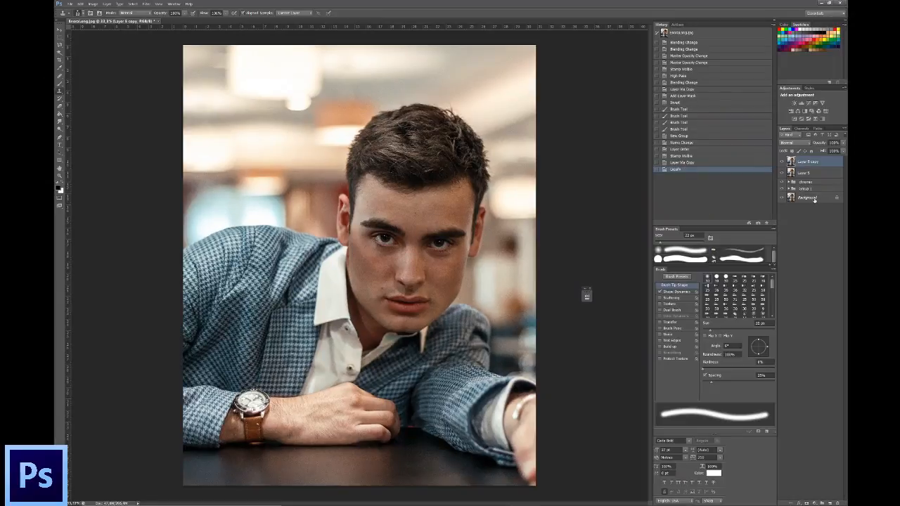
- Flatten the man's portrait into a single background layer
right_click(814, 200)
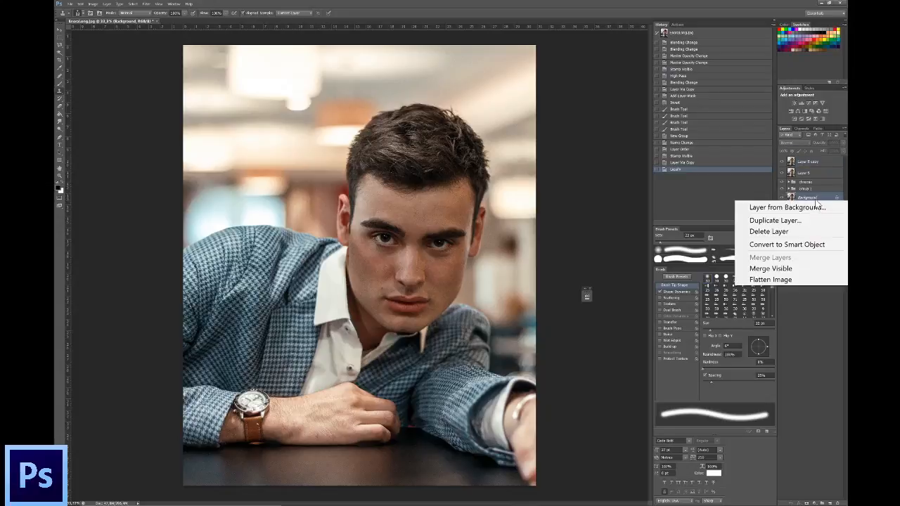
left_click(784, 282)
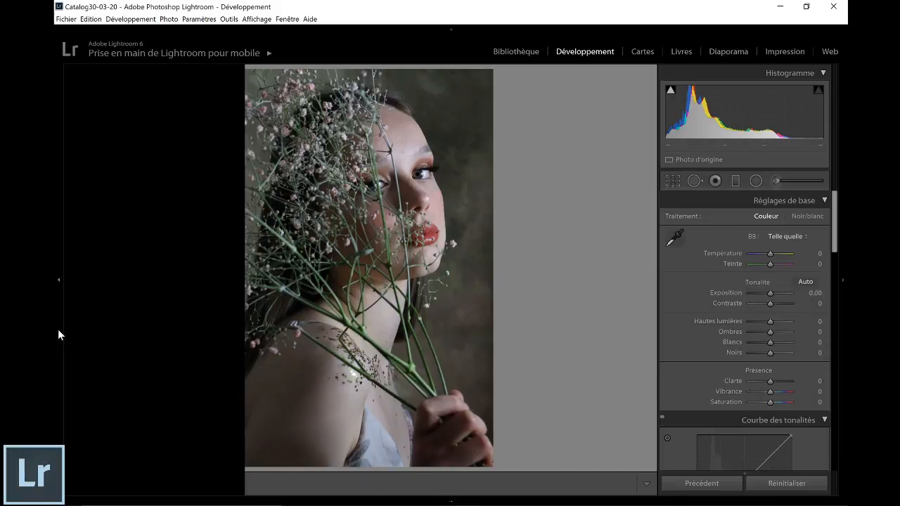
- Switch to Lightroom, browse the develop presets and apply one to the portrait of the woman holding flowers
left_click(60, 326)
mouse_move(68, 294)
left_mouse_down()
mouse_move(69, 310)
mouse_move(69, 300)
left_mouse_up()
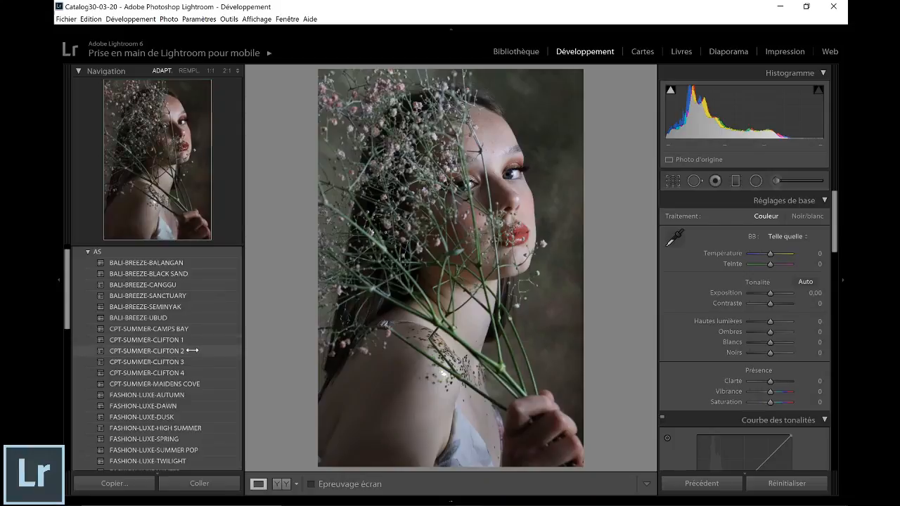
left_click_drag(66, 327, 66, 393)
left_click(231, 379)
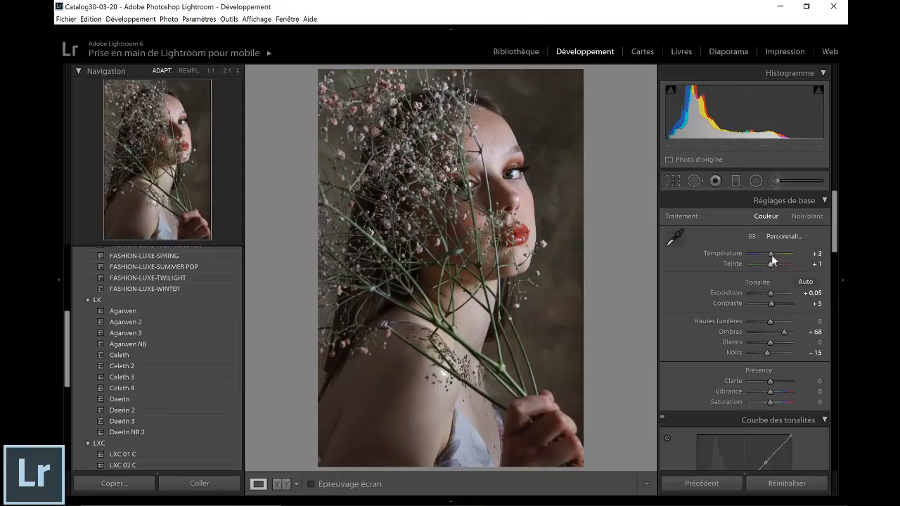
- Fine-tune the portrait's white balance to temperature +5 and tint -3, and raise clarity to +6
left_click_drag(770, 253, 771, 254)
left_click(813, 255)
type("4")
left_click_drag(770, 266, 774, 259)
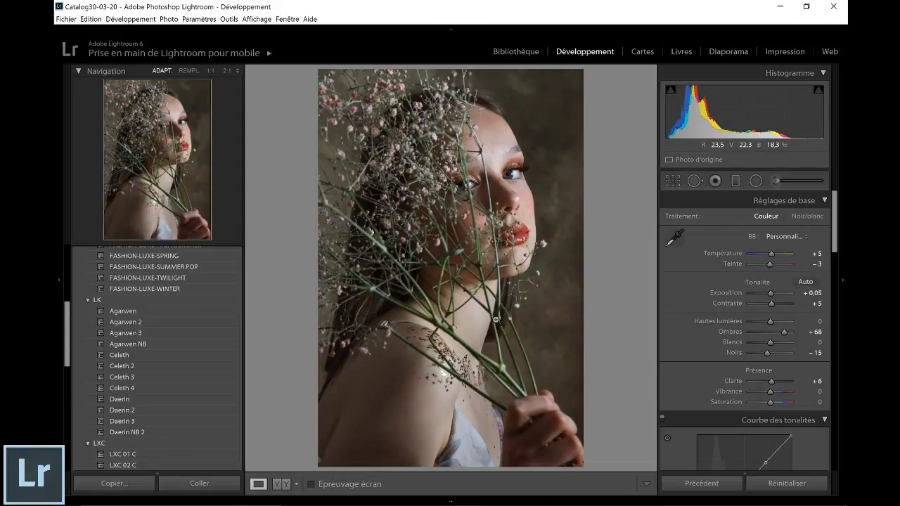
- Switch to Photoshop with the woman's portrait open and run the custom action that builds the frequency separation group
left_click(518, 51)
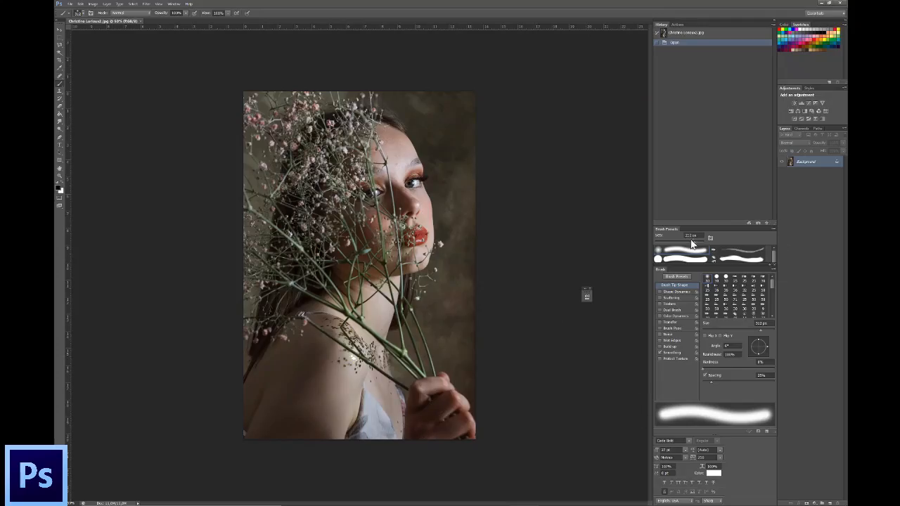
left_click(677, 25)
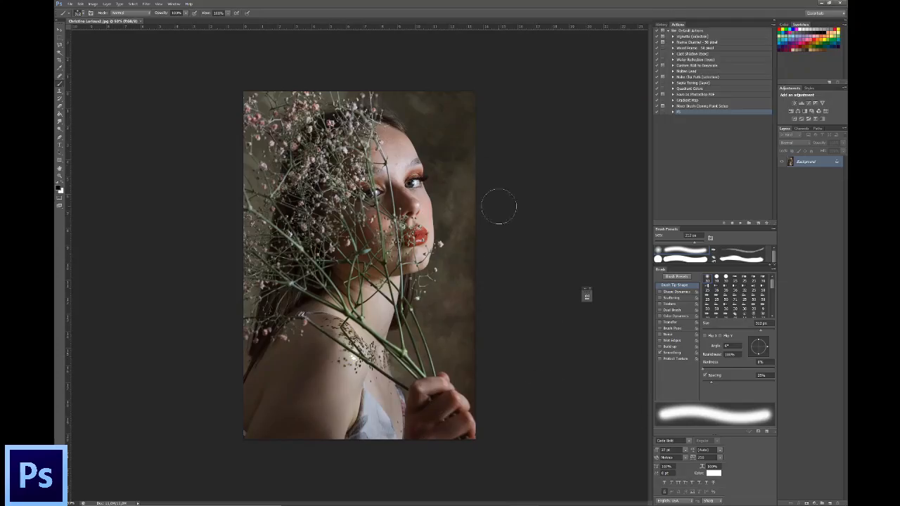
left_click(743, 224)
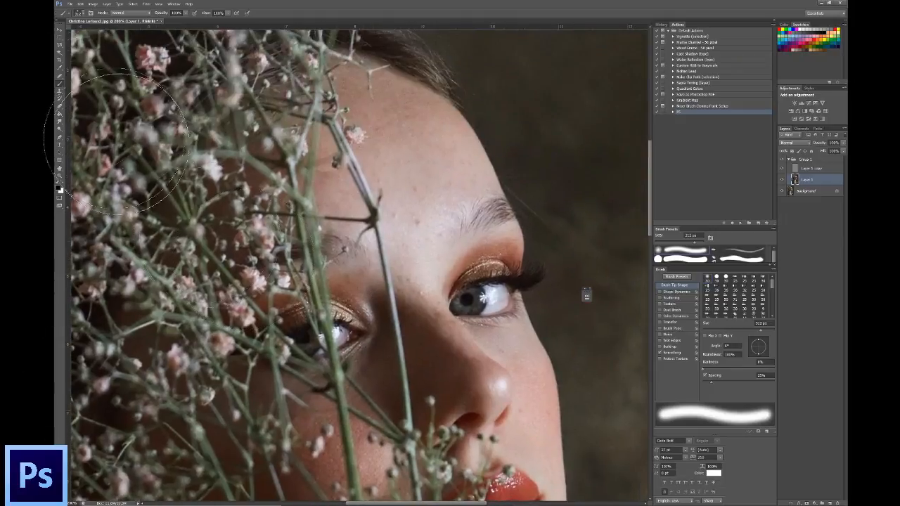
- Retouch the skin blemishes on the woman's forehead and lower face on Layer 1 with the Healing Brush and Clone Stamp
left_click(60, 76)
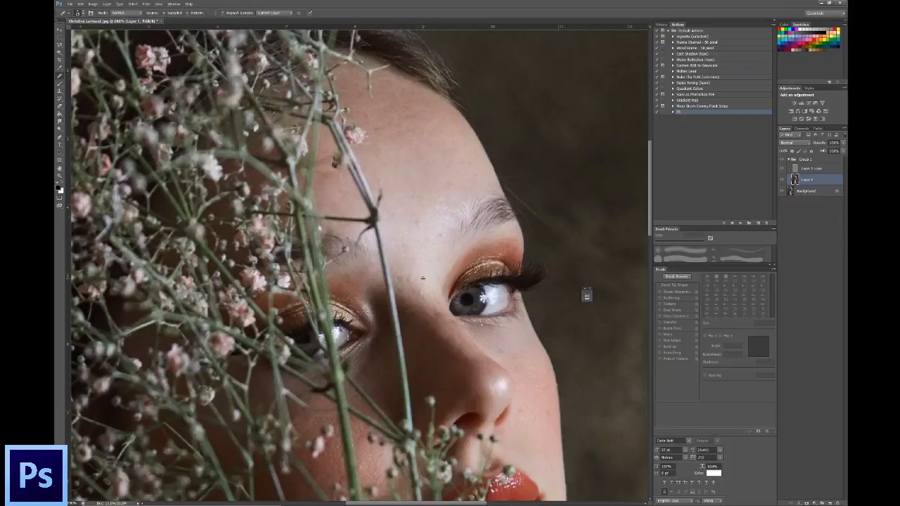
left_click(447, 177)
left_click(448, 166)
scroll(477, 345, "down", 2)
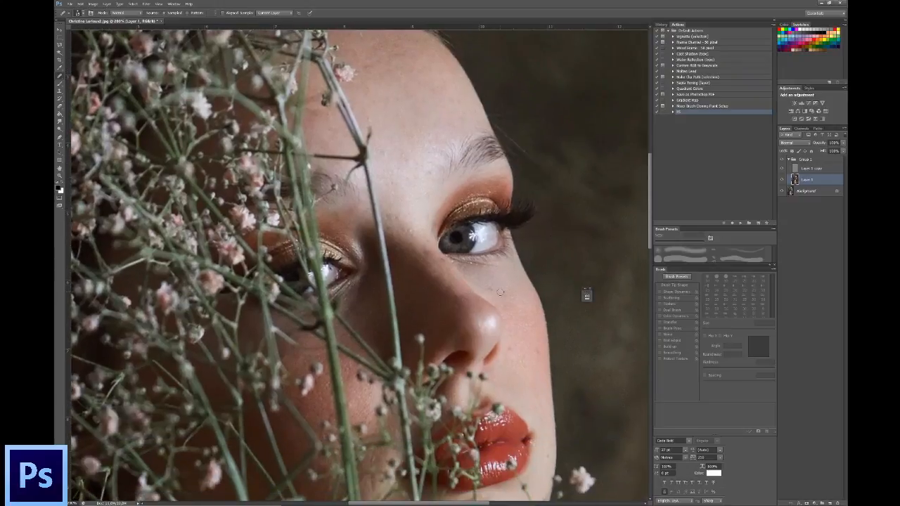
scroll(491, 289, "down", 5)
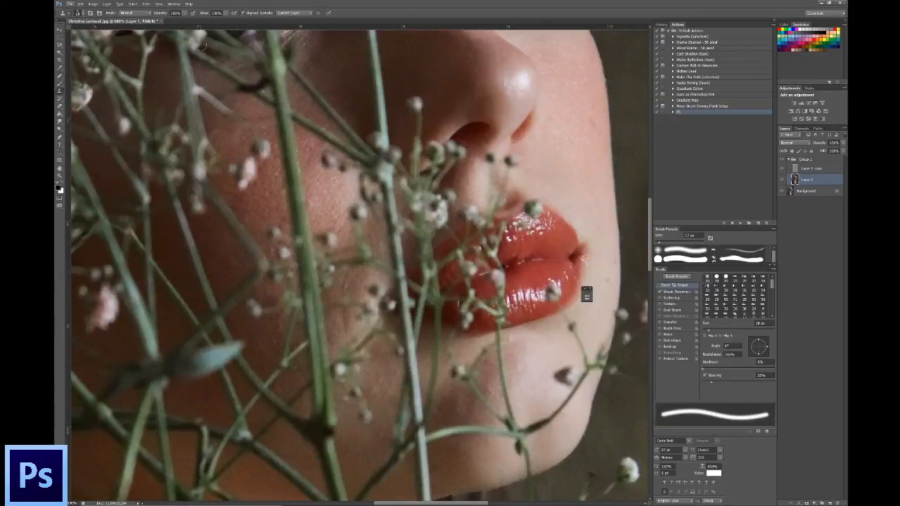
- Even out the skin on the woman's shoulder and upper arm with a soft, low-opacity Clone Stamp
key("ctrl+0")
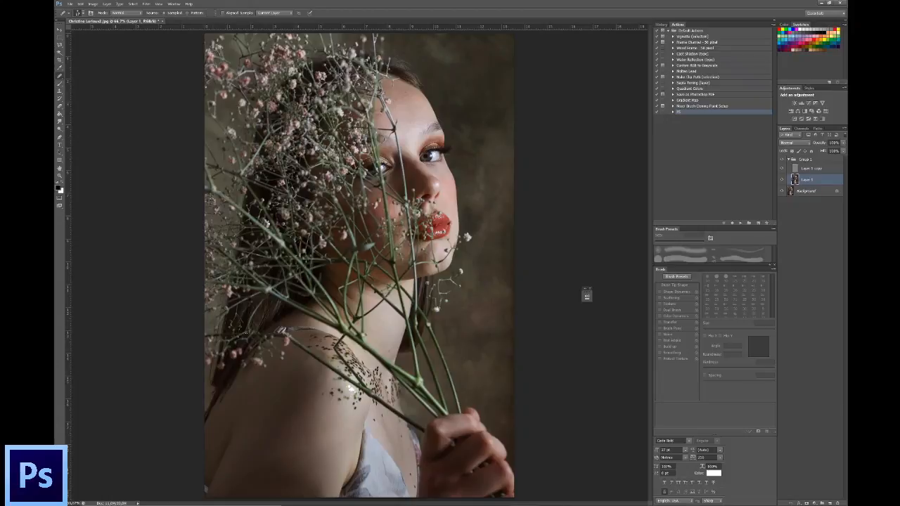
key("b")
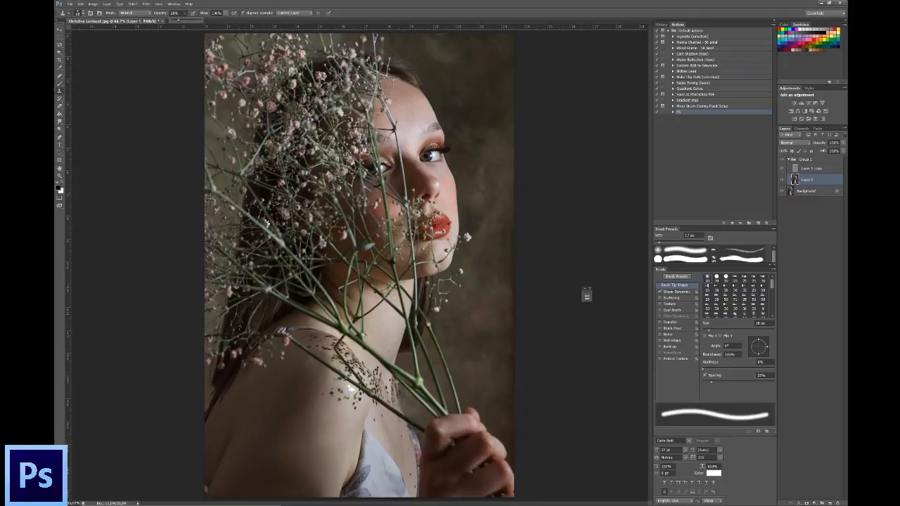
left_click(291, 429)
mouse_move(299, 439)
left_mouse_down()
mouse_move(336, 430)
mouse_move(306, 418)
mouse_move(266, 427)
left_mouse_up()
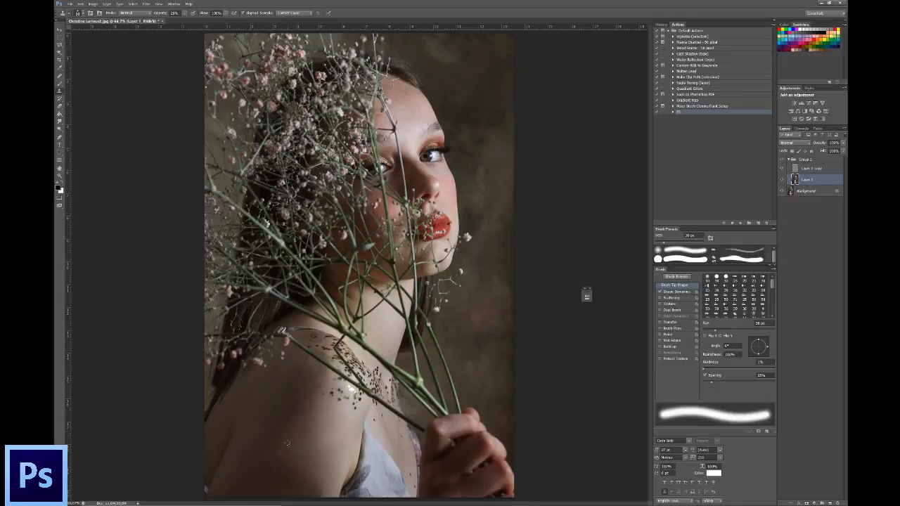
left_click_drag(300, 449, 309, 448)
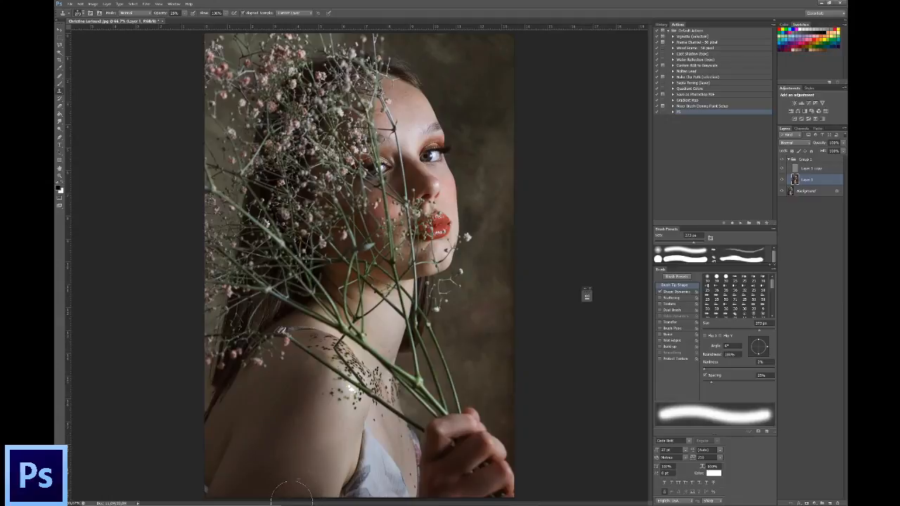
left_click(283, 450, "alt")
left_click(300, 485)
- Compare the whole portrait with and without the retouching group
left_click(782, 160)
left_click(781, 160)
left_click_drag(585, 213, 572, 213)
key("ctrl+minus")
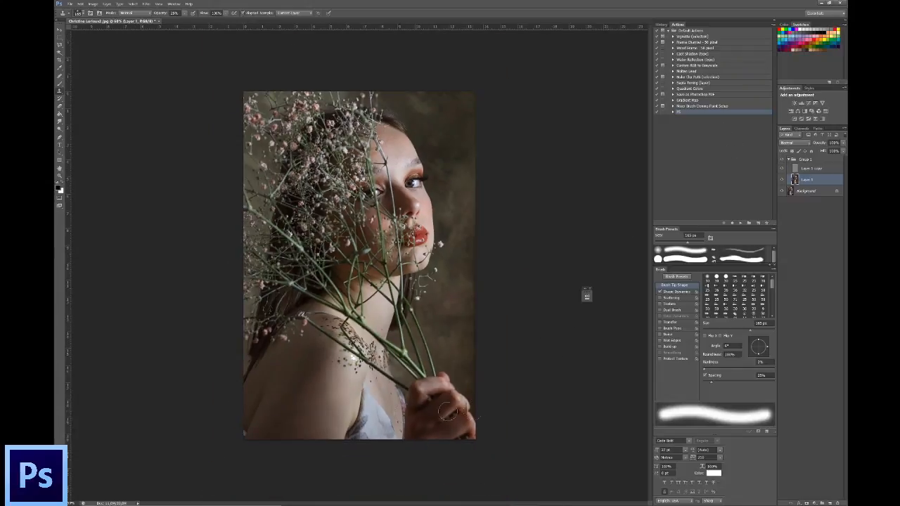
- Add a Selective Color layer above the retouching group and adjust the Yellows with cyan +11, less magenta and black +21
left_click(789, 159)
left_click(815, 502)
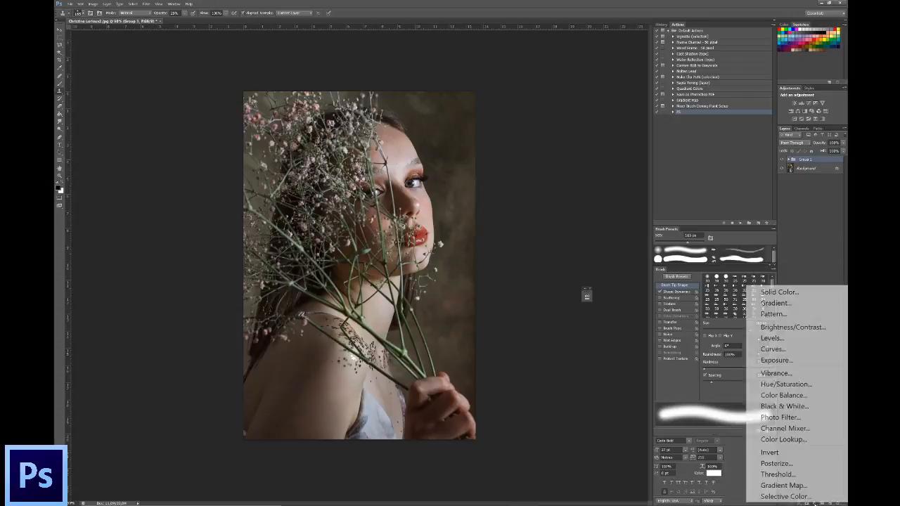
left_click(784, 428)
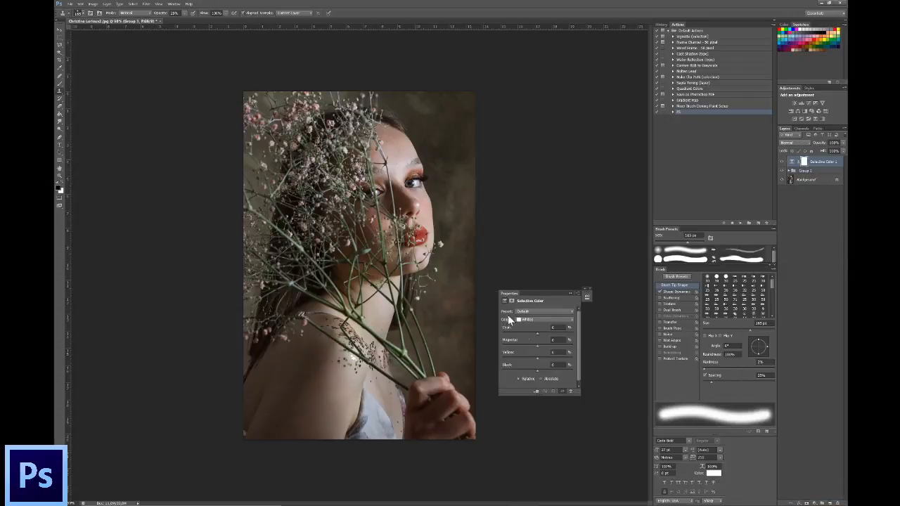
left_click(533, 320)
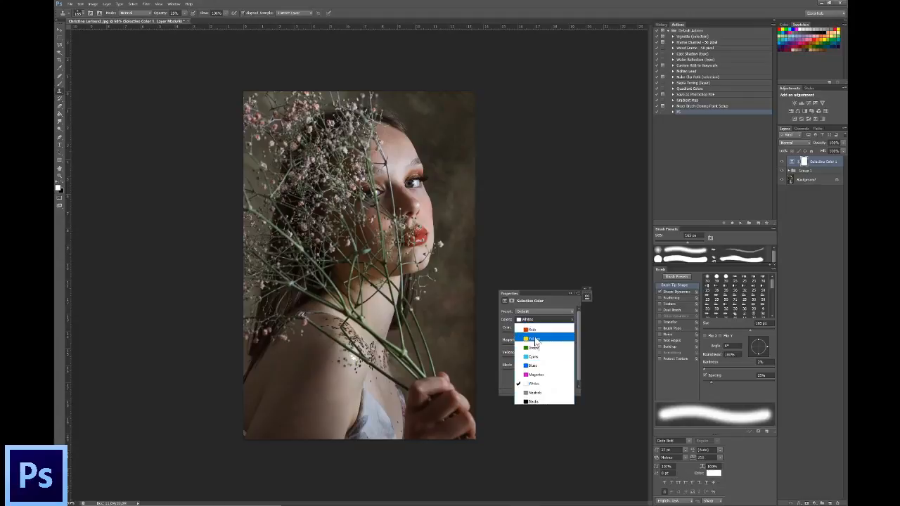
left_click(533, 401)
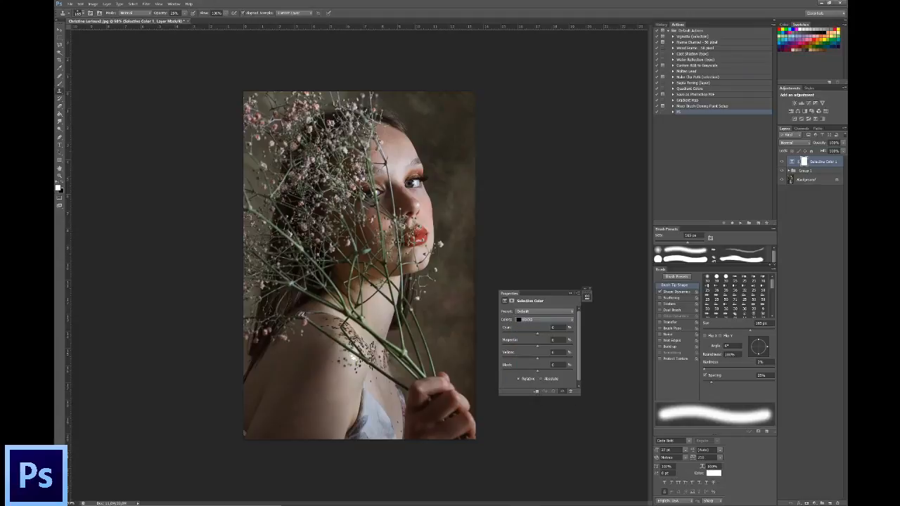
left_click(536, 320)
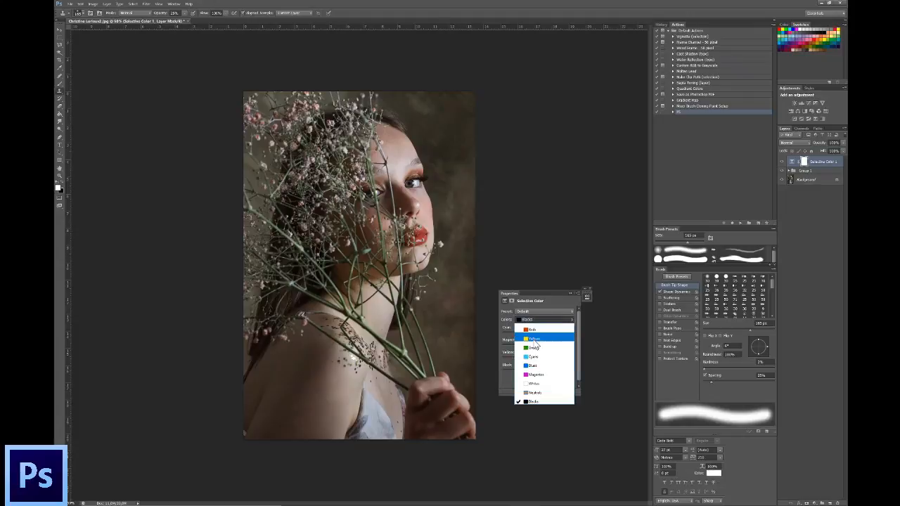
left_click(535, 341)
left_click_drag(537, 344, 547, 347)
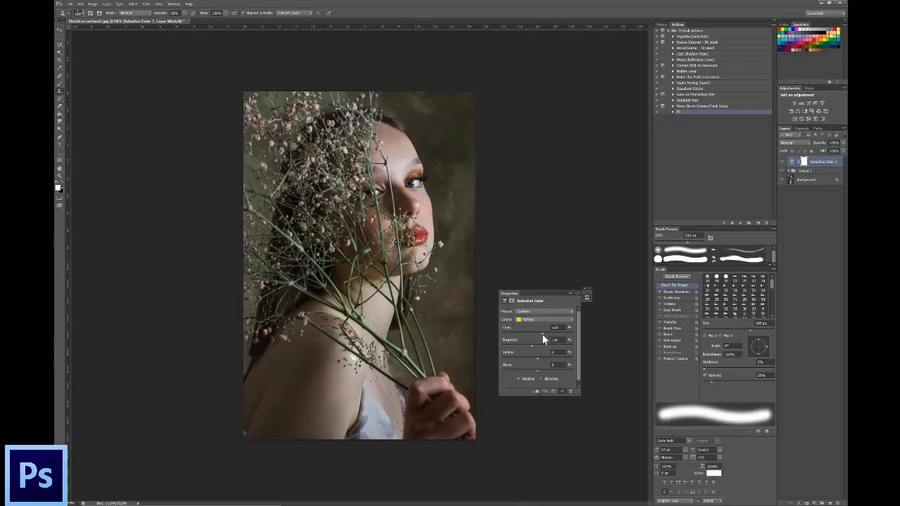
left_click_drag(537, 369, 545, 369)
- Invert the Selective Color layer's mask and paint the adjustment in over the background around the woman
key("ctrl+i")
left_click_drag(426, 141, 431, 141)
left_click(59, 85)
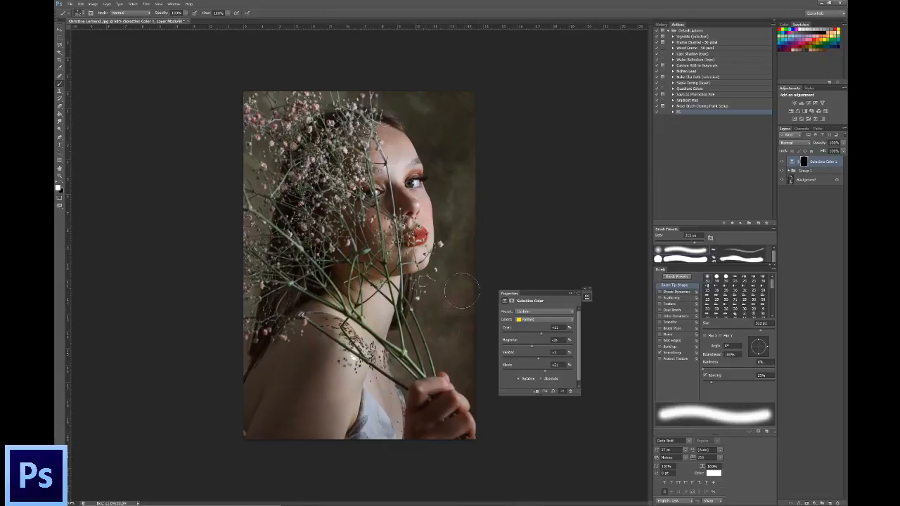
left_click(587, 296)
- Add a second Selective Color layer that sets black to +21 in the Reds and raises black in the Yellows
left_click(813, 502)
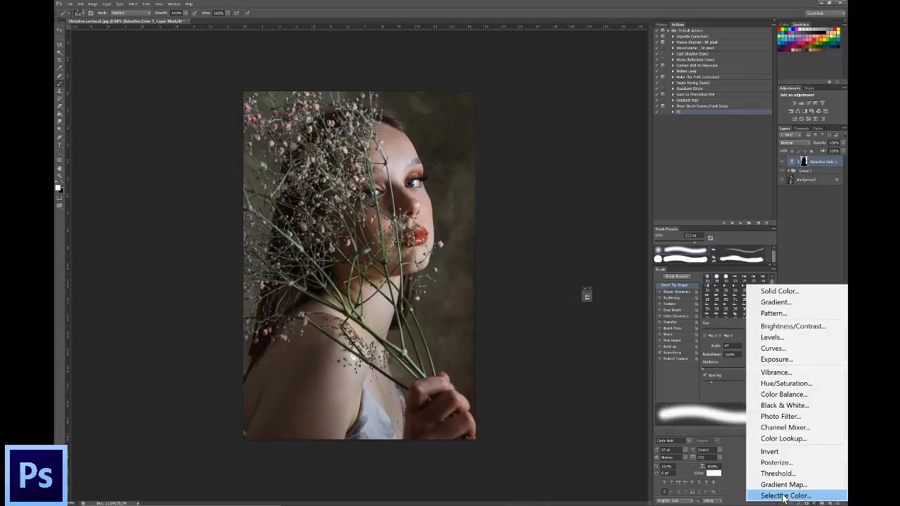
left_click(784, 496)
left_click(539, 321)
left_click(536, 331)
left_click_drag(538, 373, 545, 374)
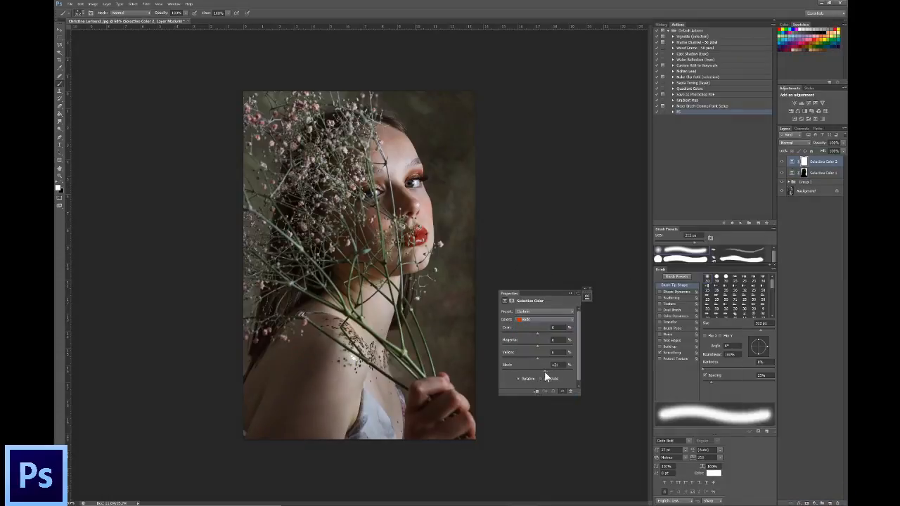
left_click(534, 321)
left_click(536, 340)
left_click_drag(539, 374, 548, 377)
- Invert the second Selective Color mask, paint the effect in over the woman, and compare both adjustments on and off
key("ctrl+i")
key("ctrl+plus")
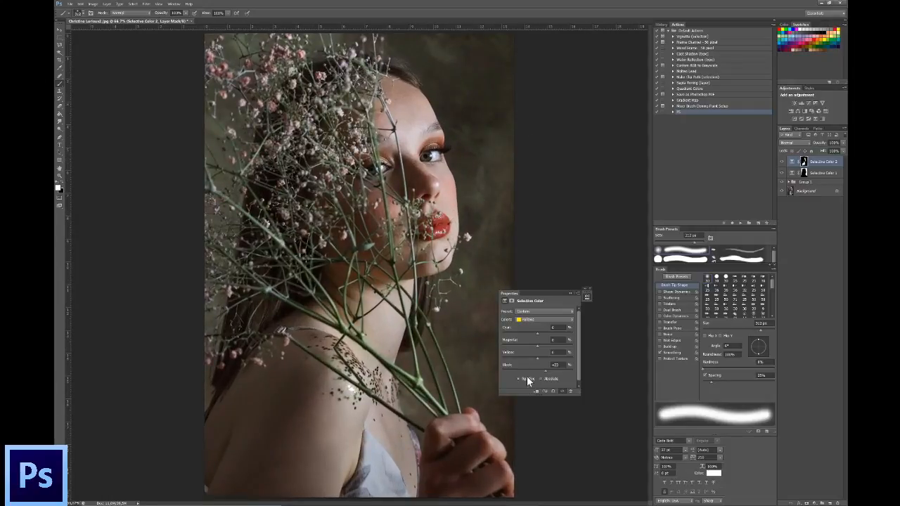
left_click_drag(782, 164, 782, 173)
- Add a Gradient Map layer and choose the violet-to-orange gradient preset
left_click(814, 503)
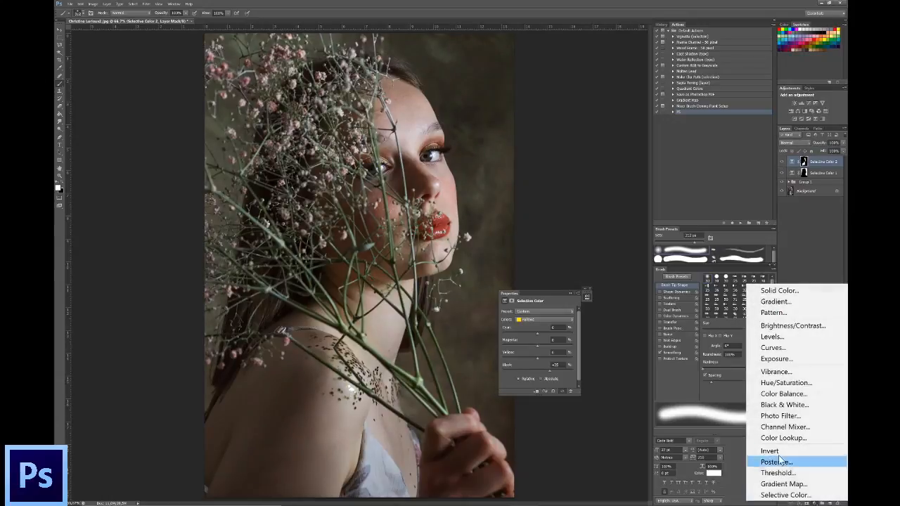
left_click(774, 484)
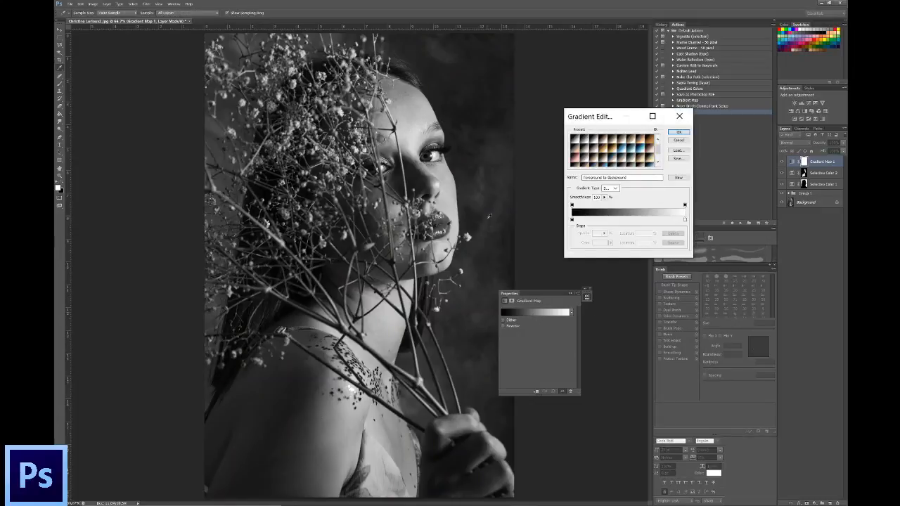
left_click(659, 157)
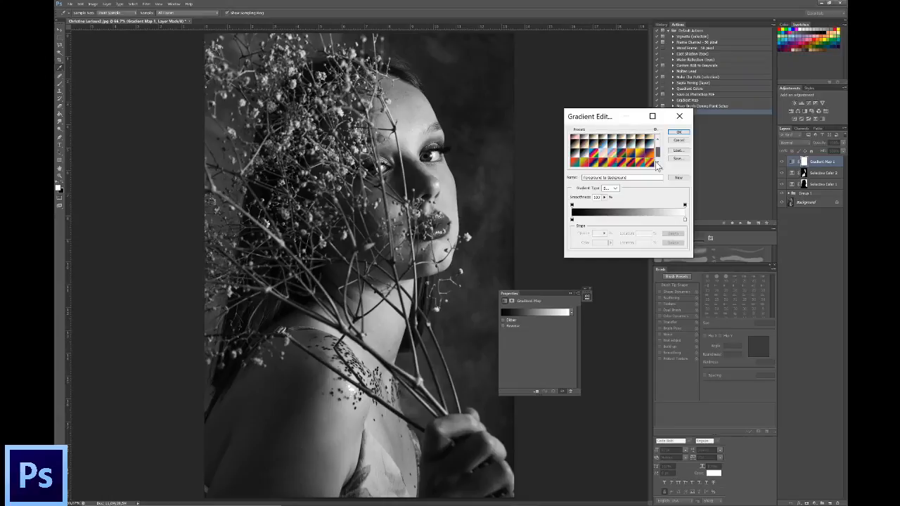
left_click(650, 154)
left_click(650, 154)
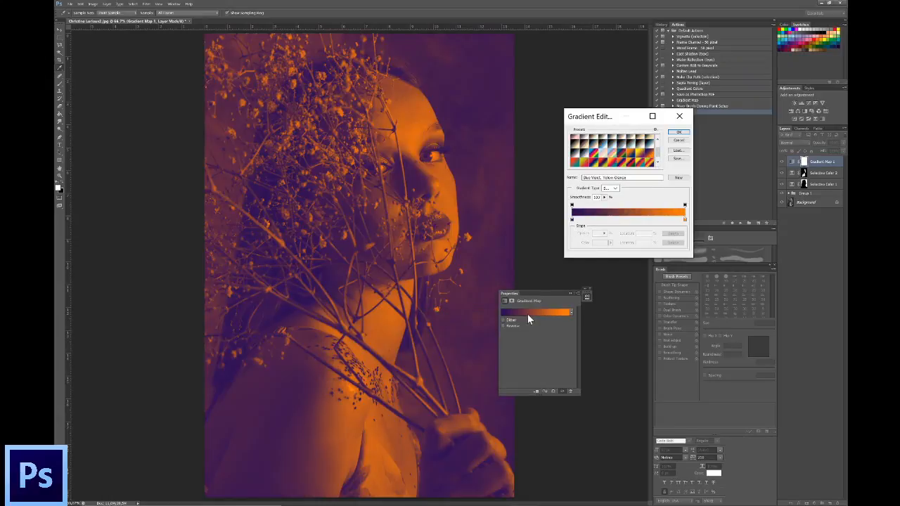
- Change the gradient's dark color stop from violet to a very dark navy blue
left_click(572, 219)
left_click(596, 243)
left_click_drag(604, 362, 601, 363)
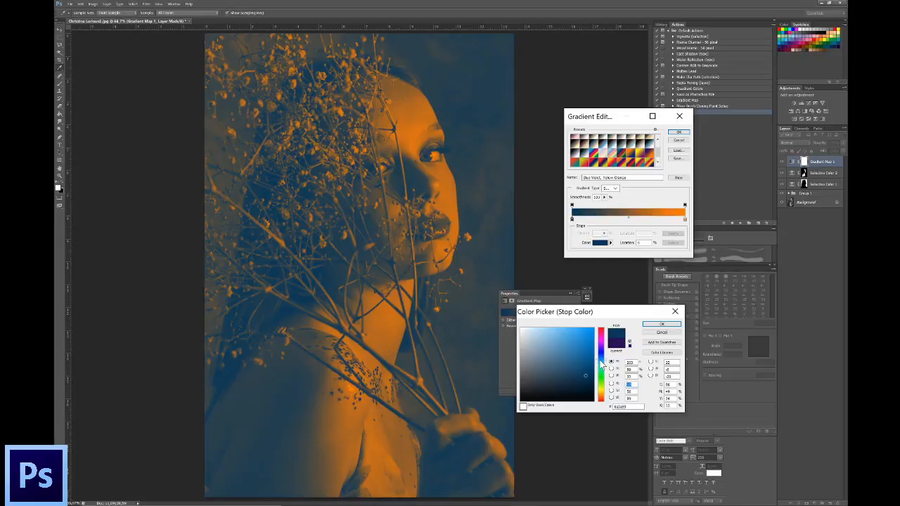
left_click(585, 384)
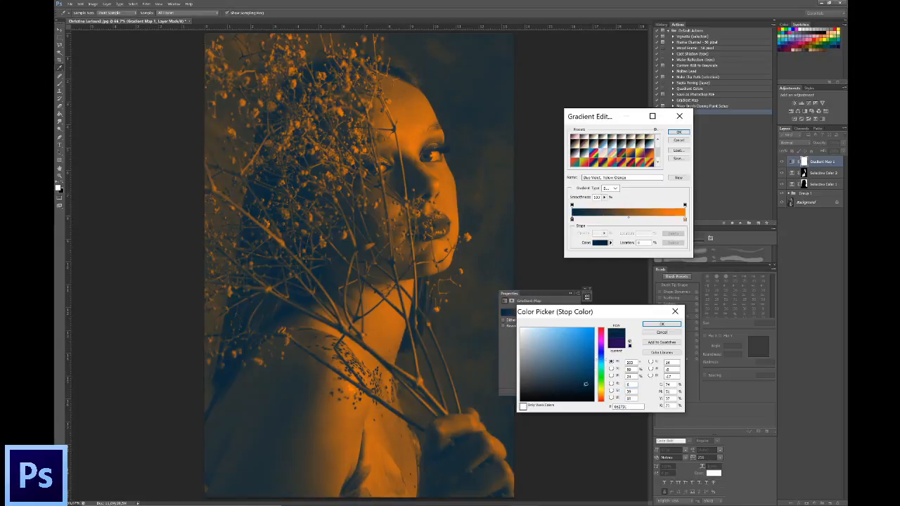
left_click(661, 325)
- Change the gradient's light color stop from orange to a pale beige
left_click(685, 221)
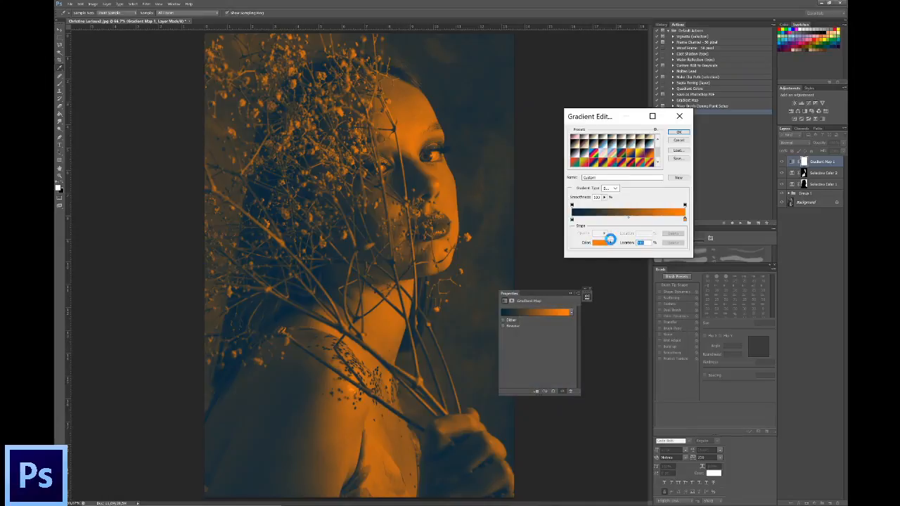
left_click(601, 243)
left_click(530, 335)
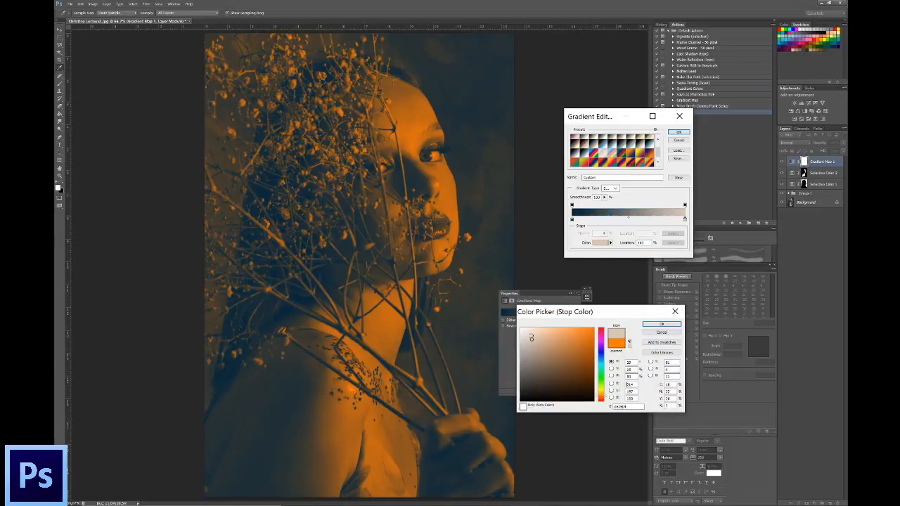
left_click_drag(530, 338, 533, 332)
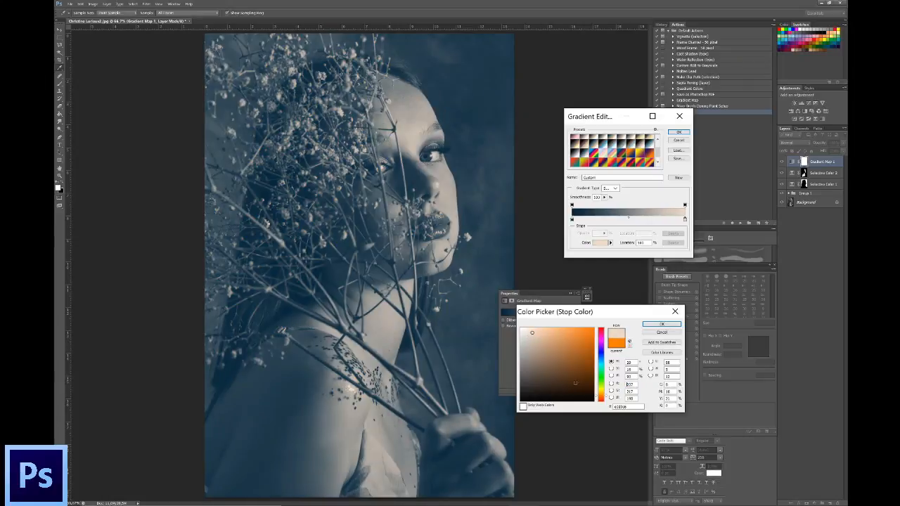
- Test violet, blue, teal and yellow-green tints for the light stop, settling on pale beige in the accepted gradient
left_click(605, 349)
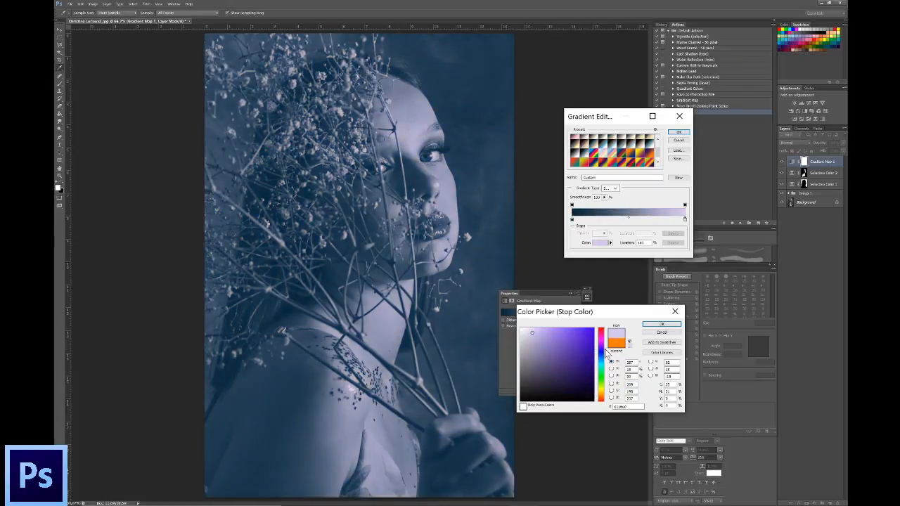
left_click(604, 347)
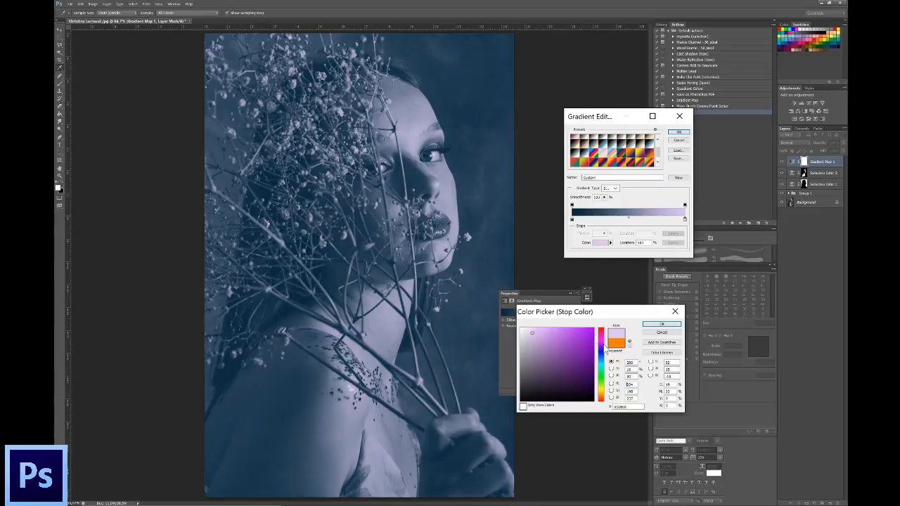
left_click(605, 359)
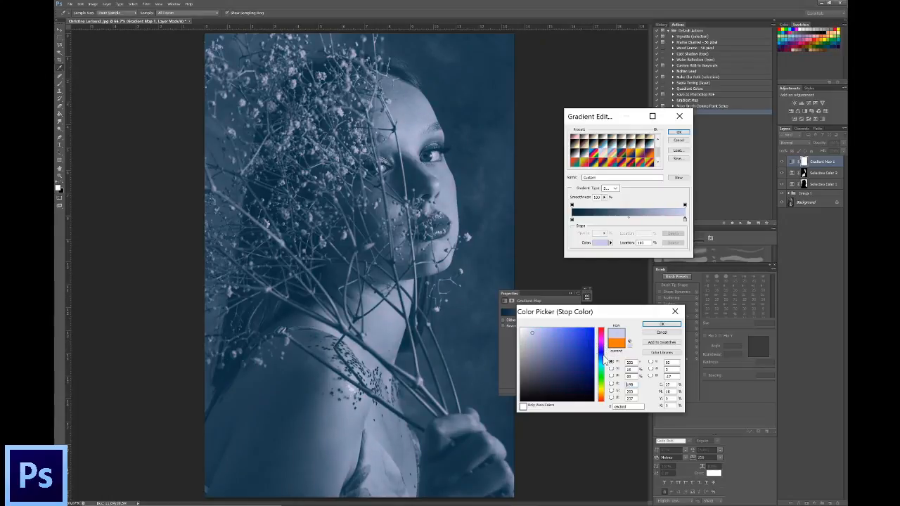
left_click(602, 378)
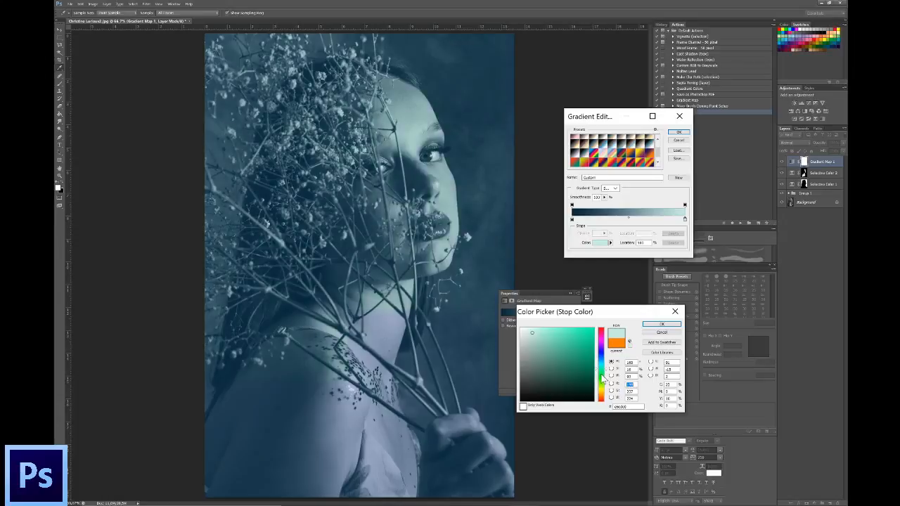
left_click(602, 389)
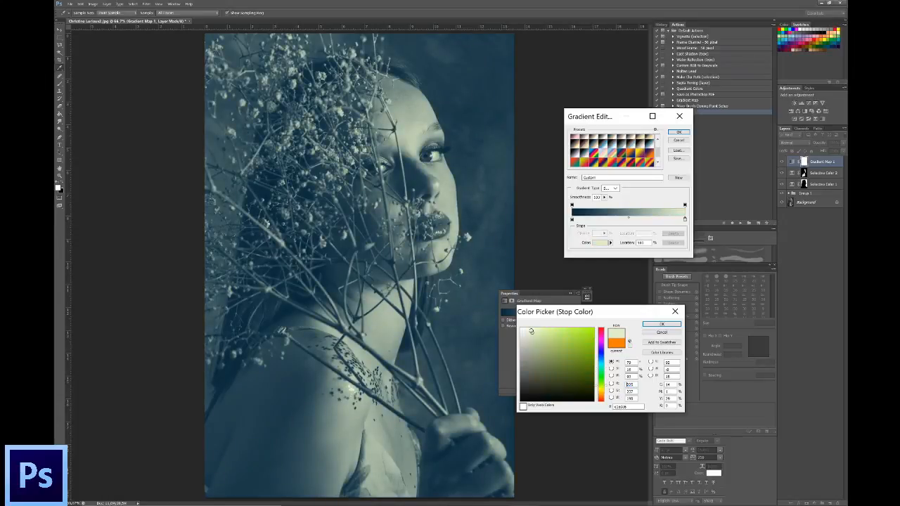
left_click(662, 323)
left_click(679, 133)
- Blend the Gradient Map layer in Soft Light after trying Multiply, and lower its opacity below 10%
key("b")
key("ctrl+minus")
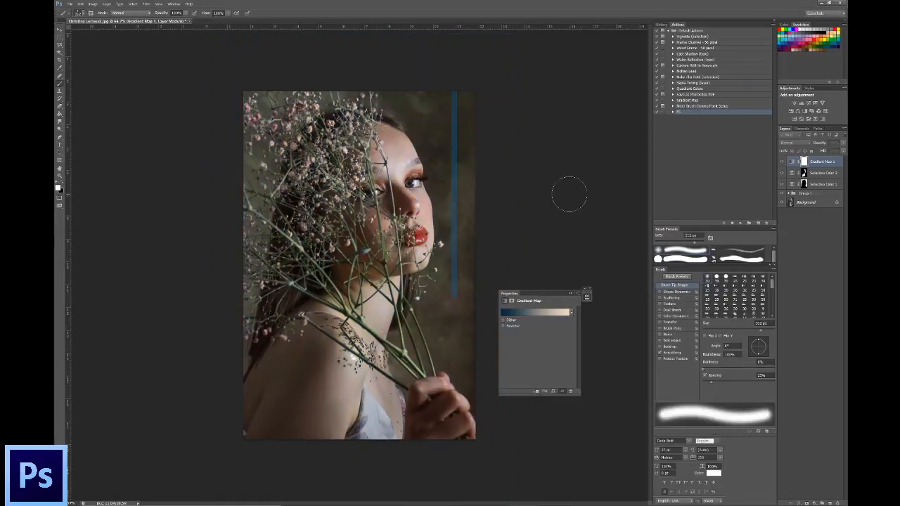
left_click(791, 143)
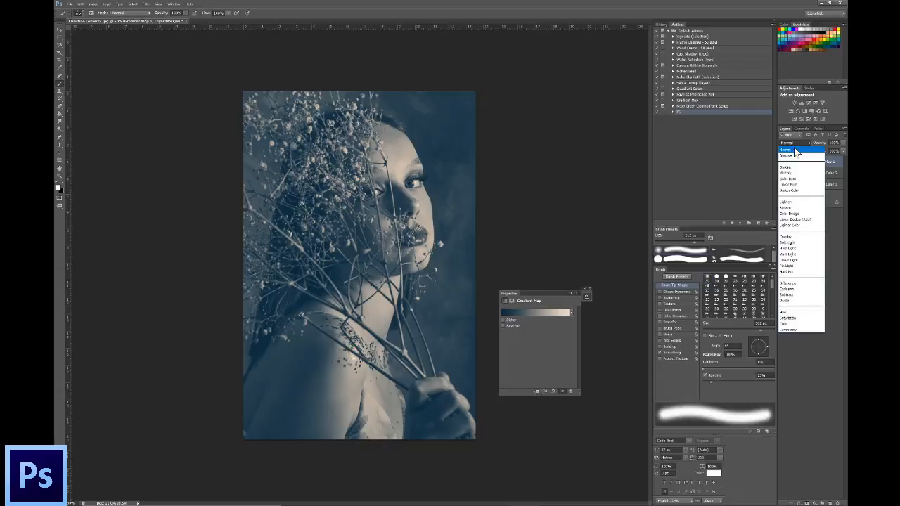
left_click(787, 174)
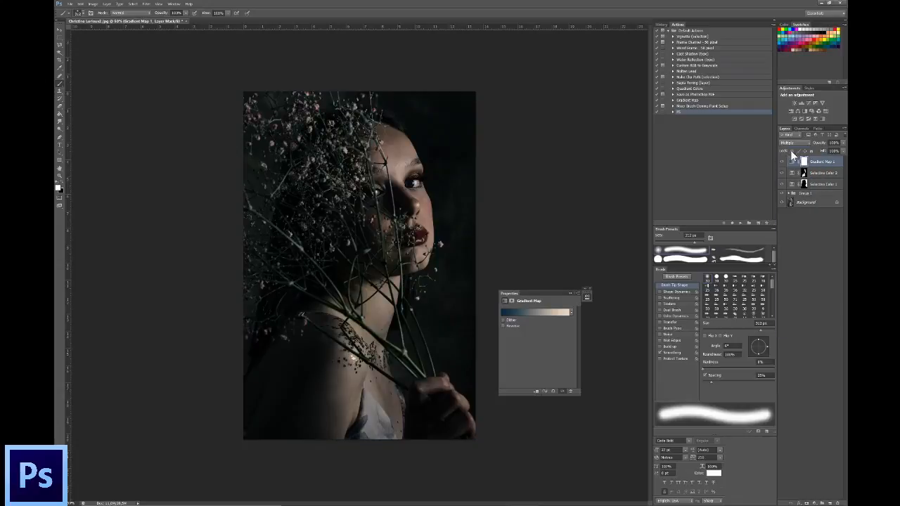
left_click(793, 143)
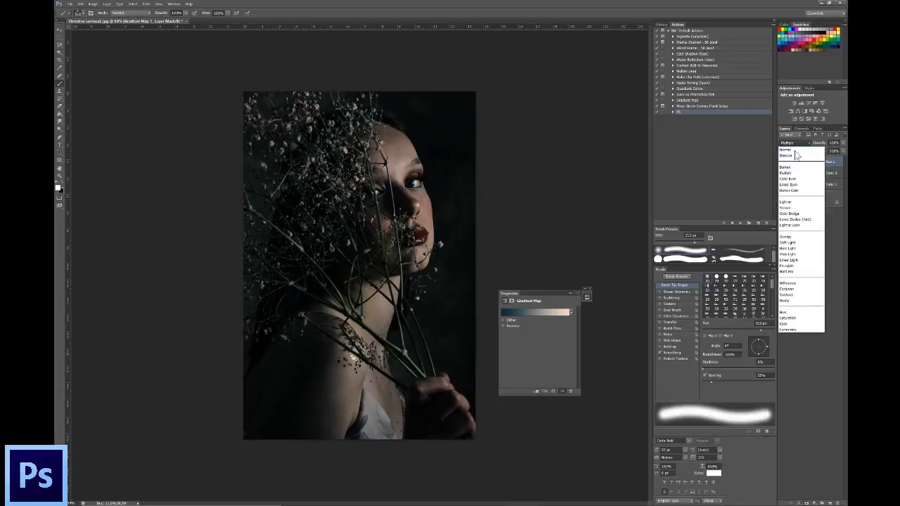
left_click(788, 243)
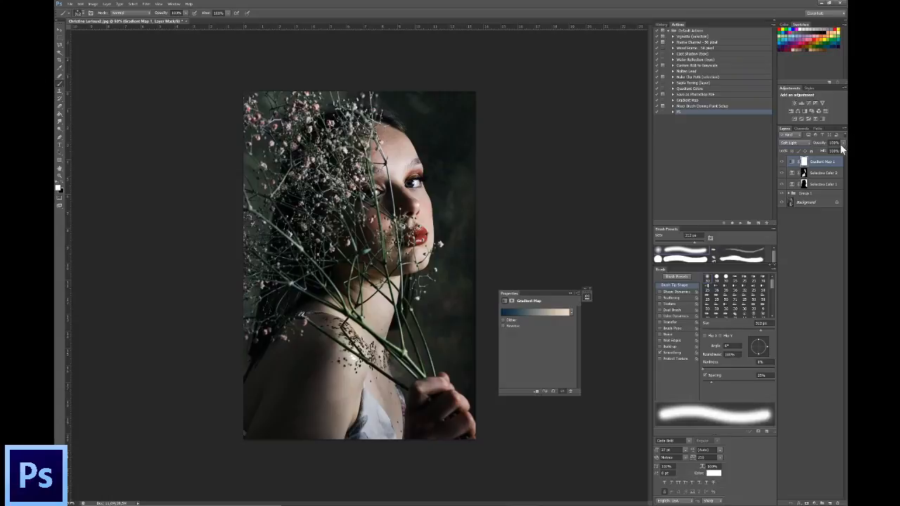
left_click_drag(822, 153, 817, 153)
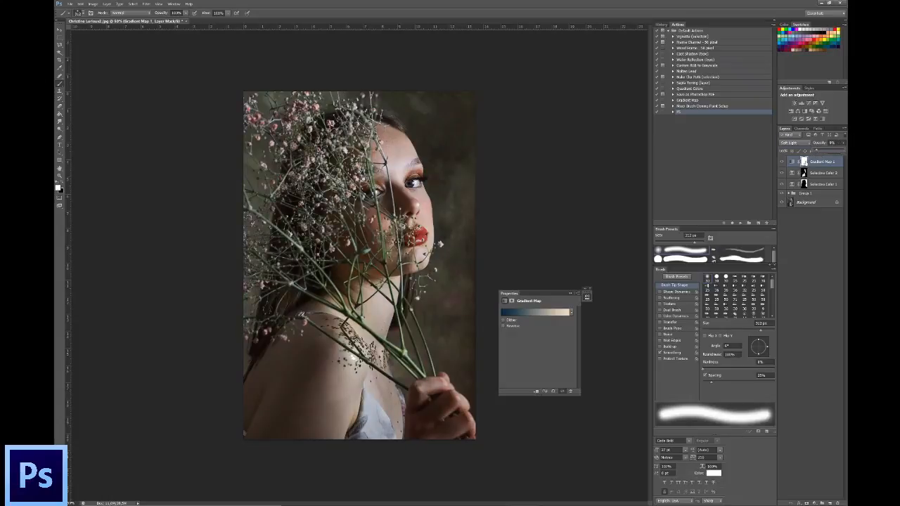
- Compare the portrait with and without the Gradient Map layer
left_click(781, 162)
left_click(781, 163)
left_click(782, 163)
left_click(781, 163)
- Add a Hue/Saturation layer, try a higher master saturation, and reset it to 0
left_click(815, 504)
left_click(793, 322)
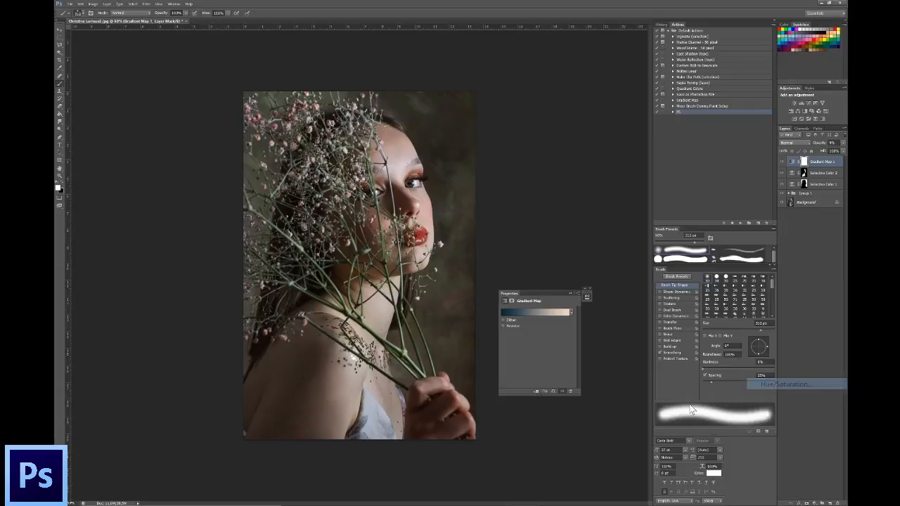
mouse_move(537, 346)
left_mouse_down()
mouse_move(569, 348)
mouse_move(546, 349)
left_mouse_up()
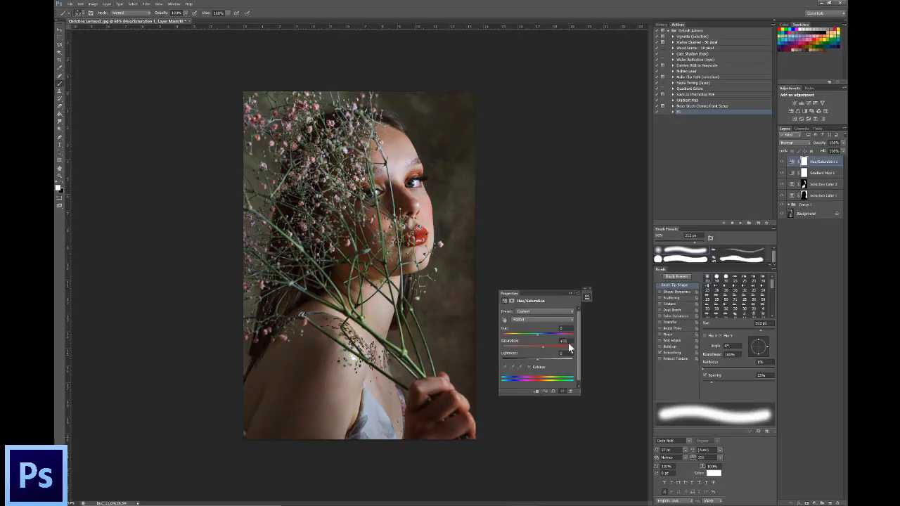
double_click(565, 341)
type("0")
- Raise the saturation of the Reds and set the Magentas saturation to +43 in the Hue/Saturation layer
left_click(527, 320)
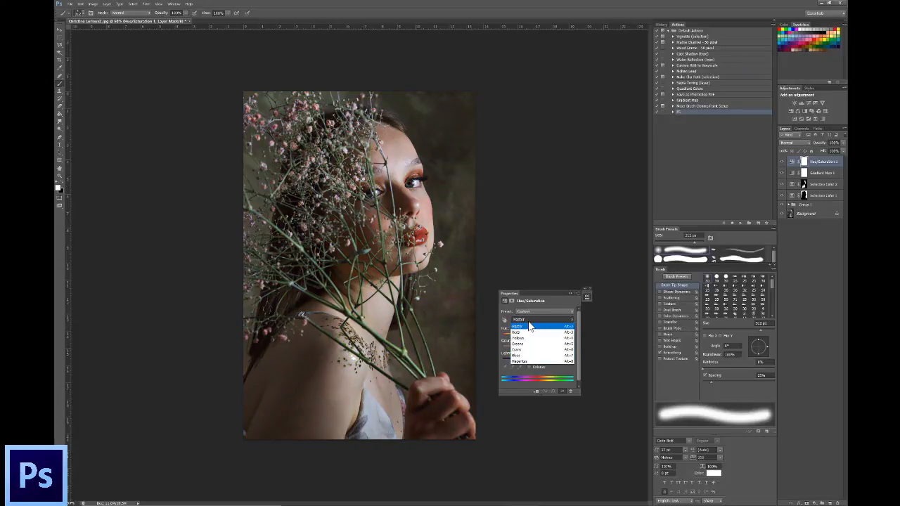
left_click(528, 333)
mouse_move(537, 347)
left_mouse_down()
mouse_move(569, 348)
mouse_move(552, 350)
left_mouse_up()
left_click(536, 320)
left_click(530, 362)
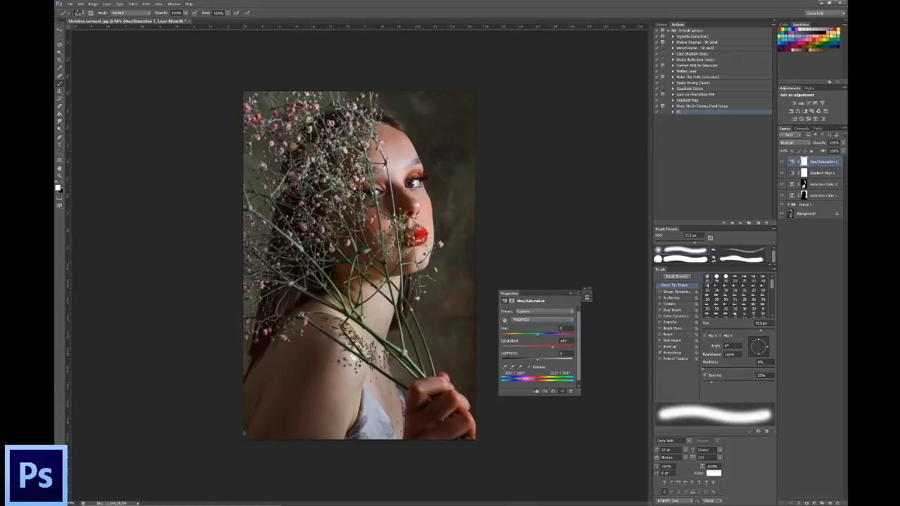
- Paint black on the Hue/Saturation mask over the woman's face and body to limit the saturation boost to the flowers
key("x")
left_click(399, 169)
left_click_drag(400, 169, 396, 169)
mouse_move(418, 220)
left_mouse_down()
mouse_move(422, 247)
mouse_move(408, 225)
mouse_move(341, 265)
left_mouse_up()
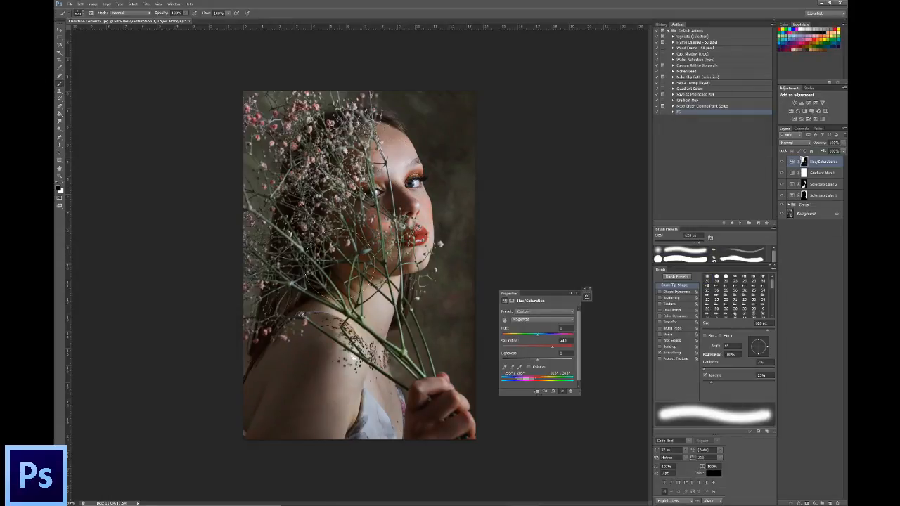
- Stamp the visible image onto a new top layer for fine dodge-and-burn work on the face
key("ctrl+plus")
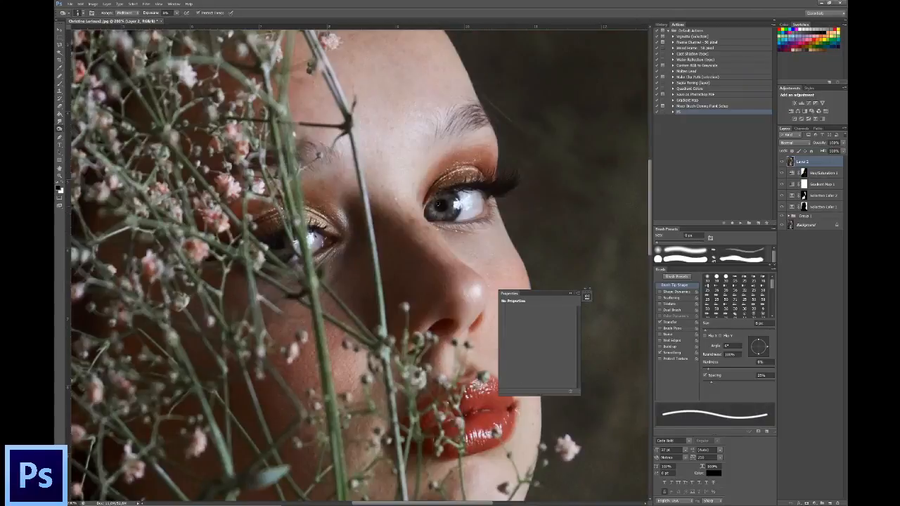
key("ctrl+minus")
key("ctrl+minus")
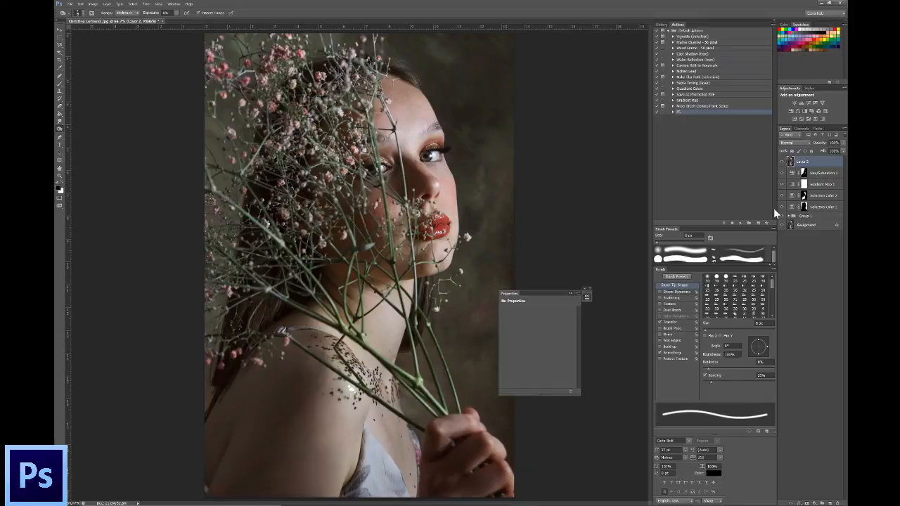
- Duplicate the merged layer and apply a High Pass filter with a small radius that leaves only fine edges
key("ctrl+shift+alt+n")
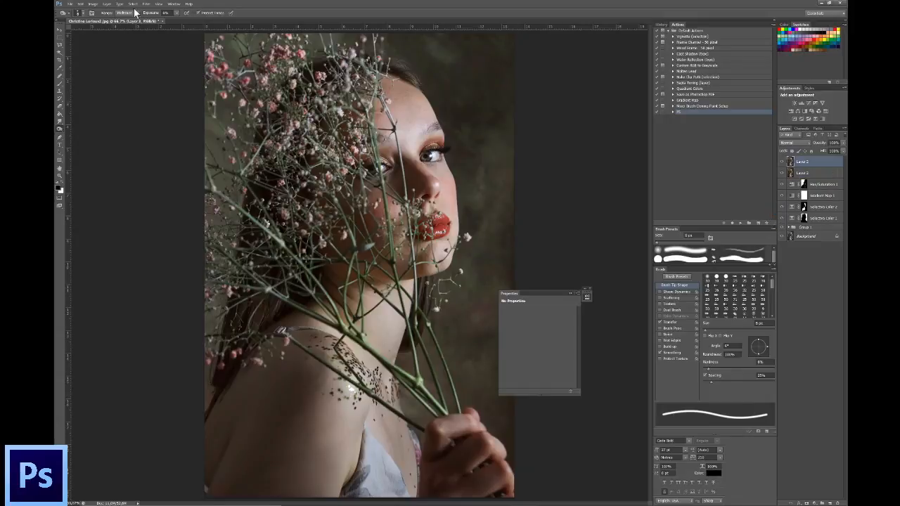
left_click(146, 4)
mouse_move(239, 197)
left_click(310, 207)
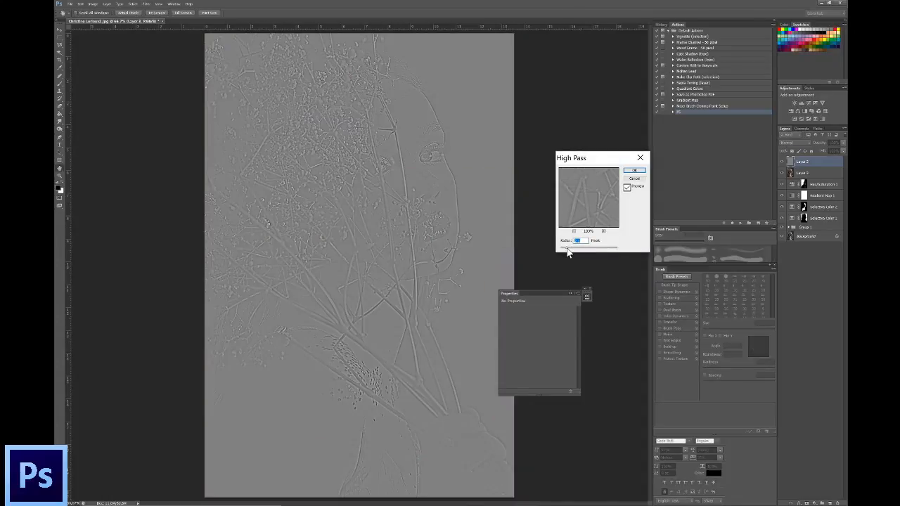
left_click_drag(567, 248, 565, 248)
left_click(635, 171)
key("o")
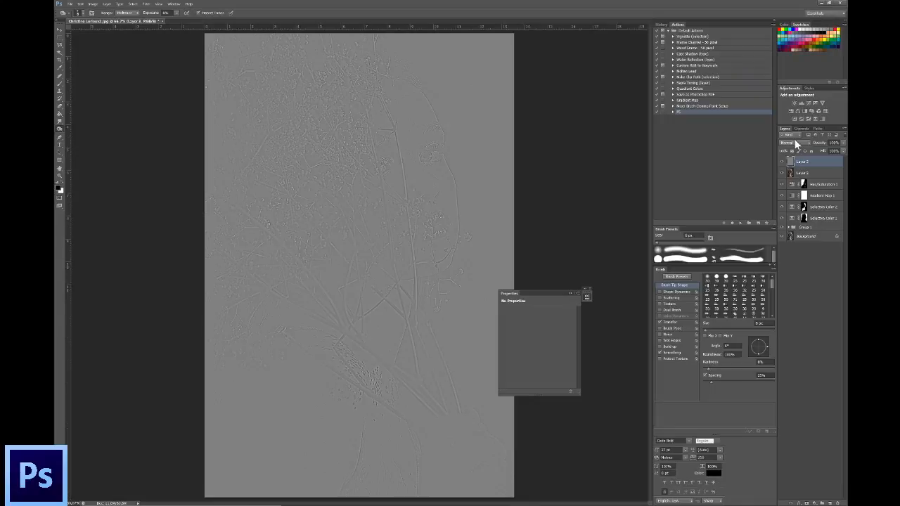
- Change the High Pass layer's blend mode to sharpen the portrait, and select the Background layer
left_click(795, 140)
left_click(793, 246)
left_click(798, 238)
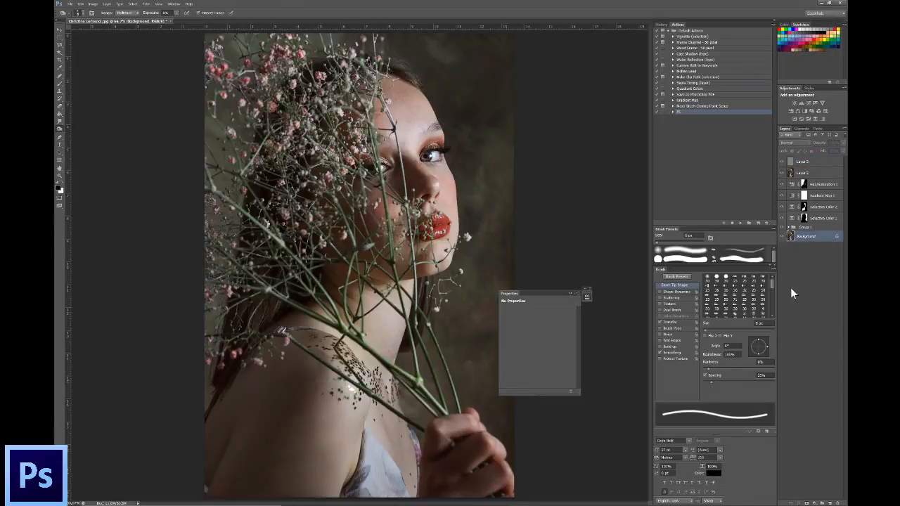
key("ctrl+minus")
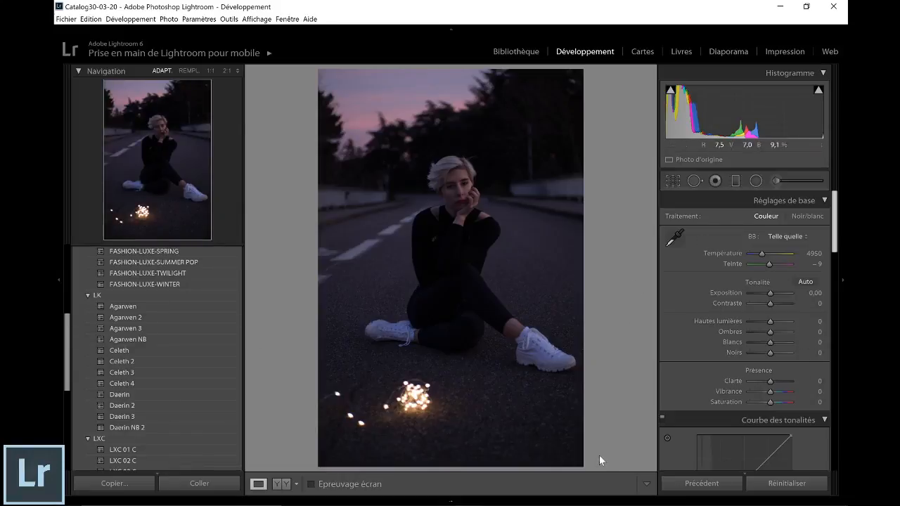
- In Lightroom, apply the Celeth 2 preset to the road portrait, then try two other presets and undo them
left_click(159, 361)
scroll(159, 351, "up", 5)
left_click(163, 270)
left_click(151, 338)
key("ctrl+z")
key("ctrl+z")
- Set Exposure to +1.83, Highlights to -37, Shadows to +72, Blacks to -44 and Clarity to +10
left_click_drag(775, 322, 766, 321)
left_click_drag(777, 332, 763, 353)
scroll(159, 351, "down", 5)
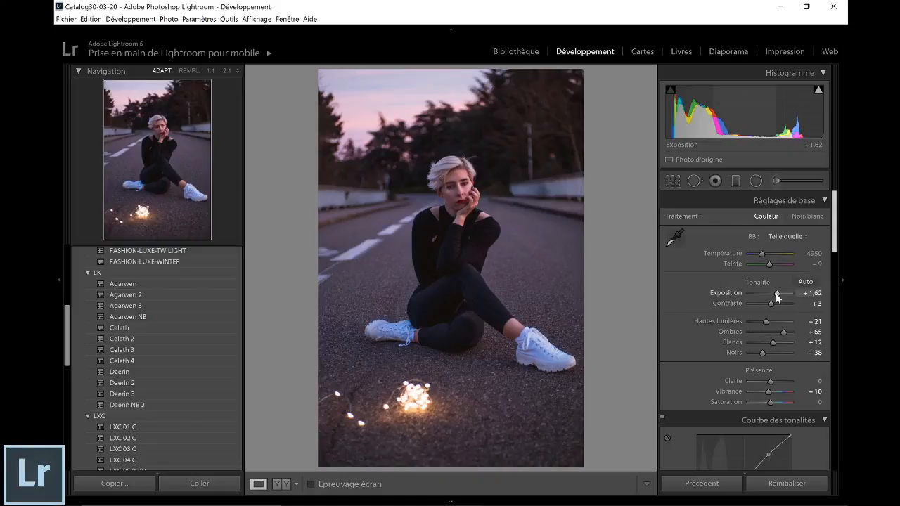
left_click_drag(779, 293, 777, 292)
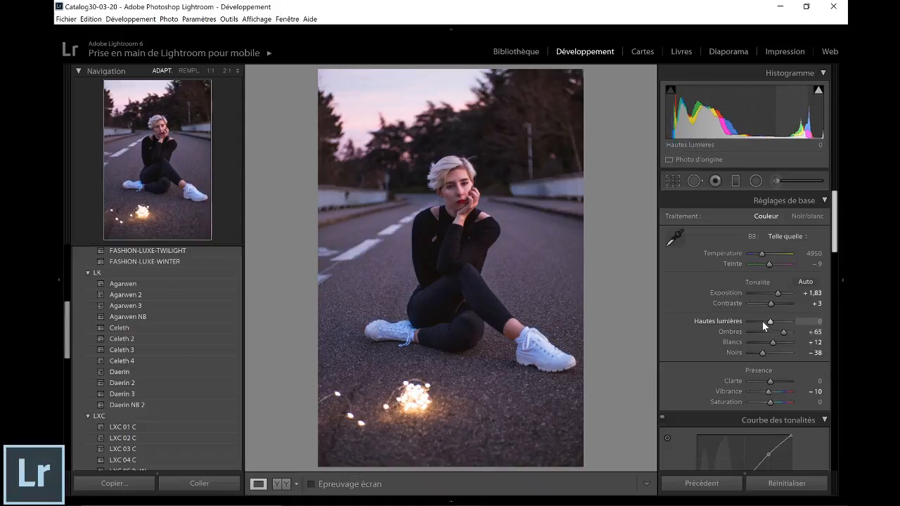
left_click_drag(771, 322, 763, 326)
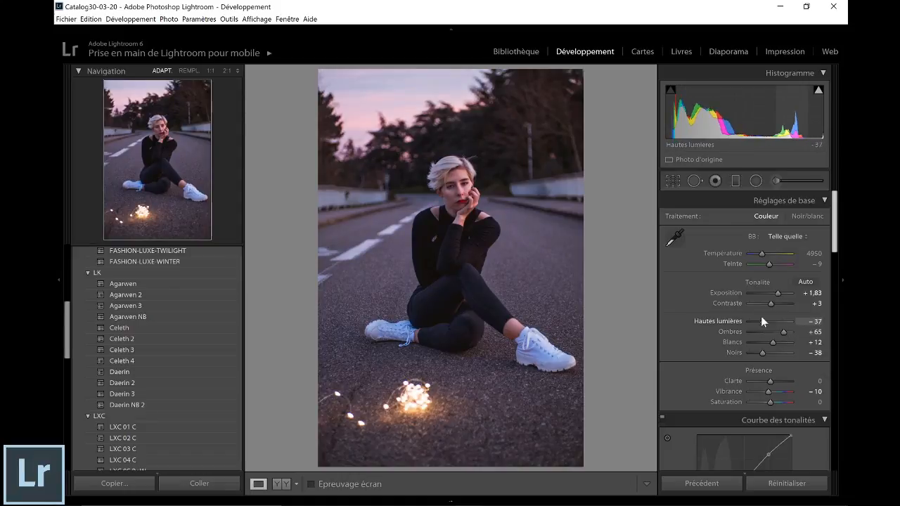
left_click_drag(781, 331, 772, 381)
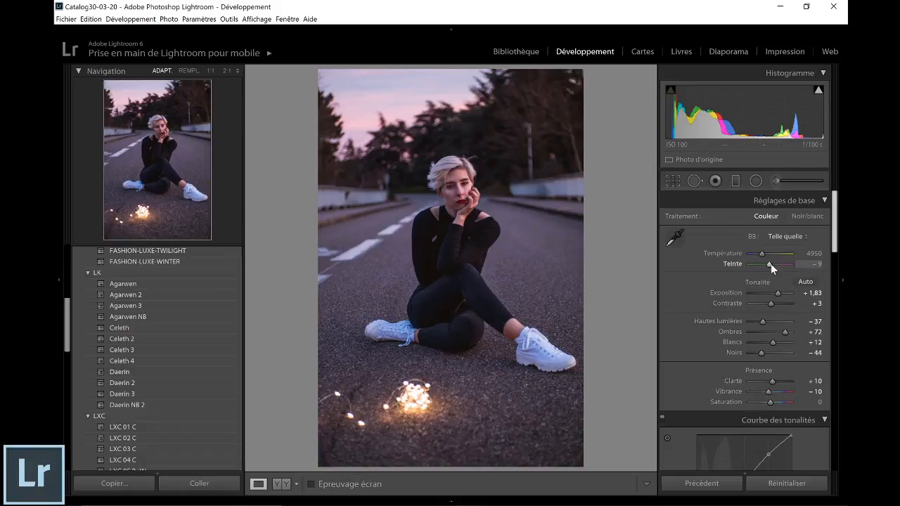
- Shift the tint slightly toward green and review the tone curve, HSL and split toning settings
left_click_drag(769, 263, 768, 266)
scroll(773, 352, "down", 5)
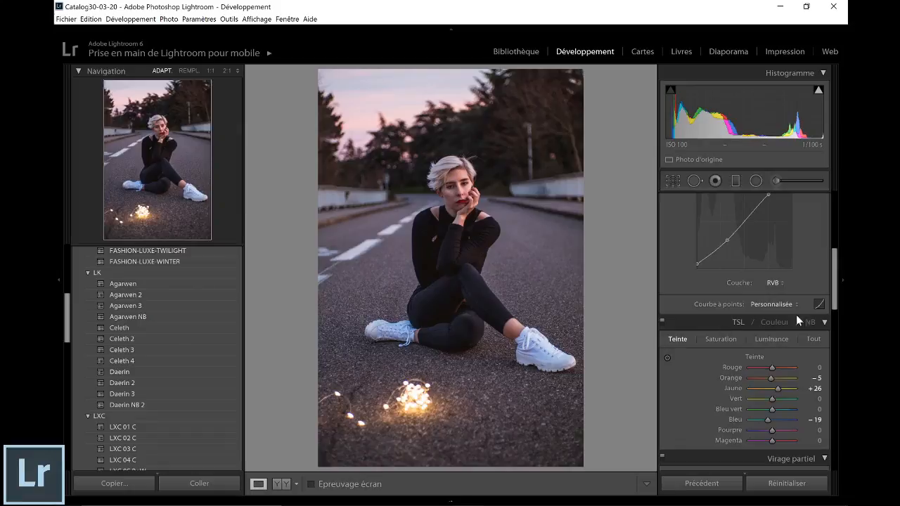
left_click_drag(835, 294, 835, 305)
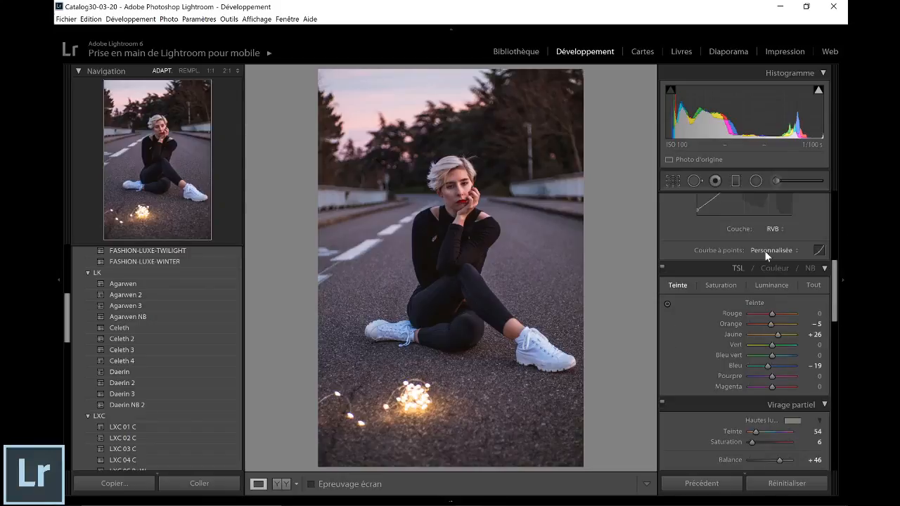
scroll(772, 316, "up", 5)
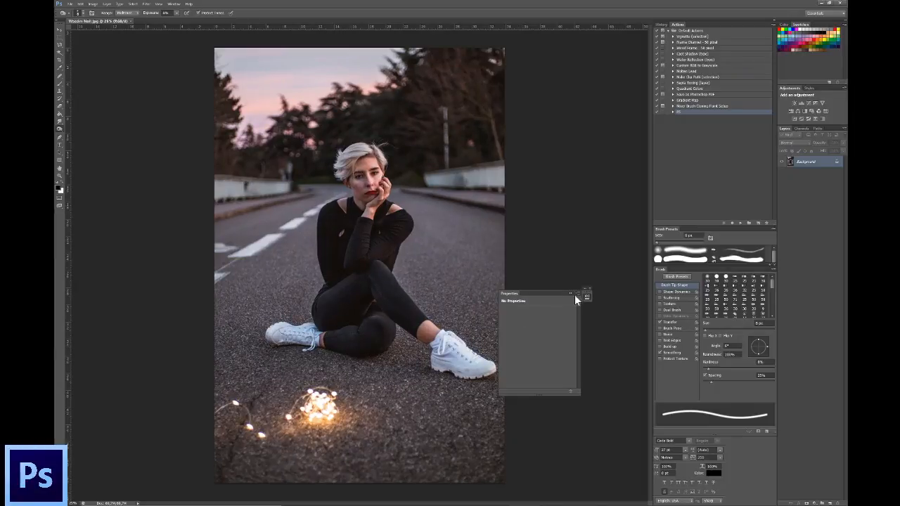
- In Photoshop, collapse the empty Properties panel and duplicate the road portrait's Background layer
left_click(571, 293)
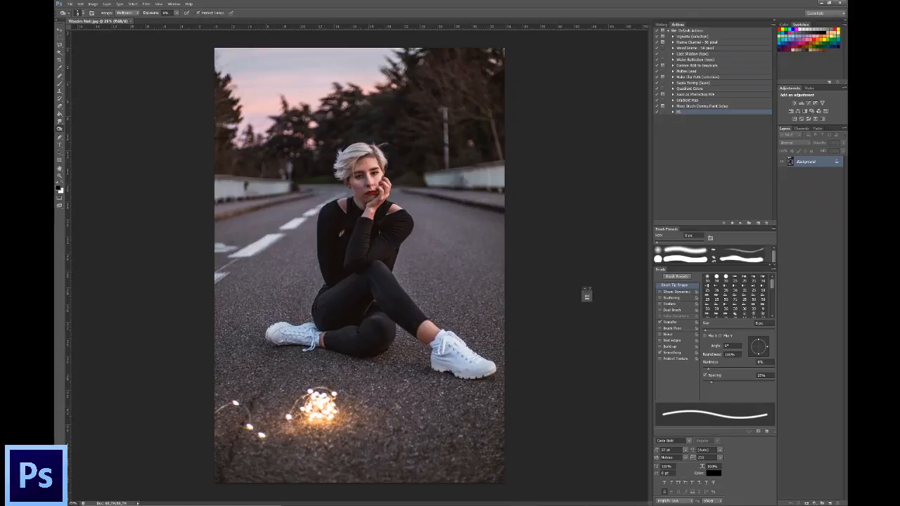
key("ctrl+j")
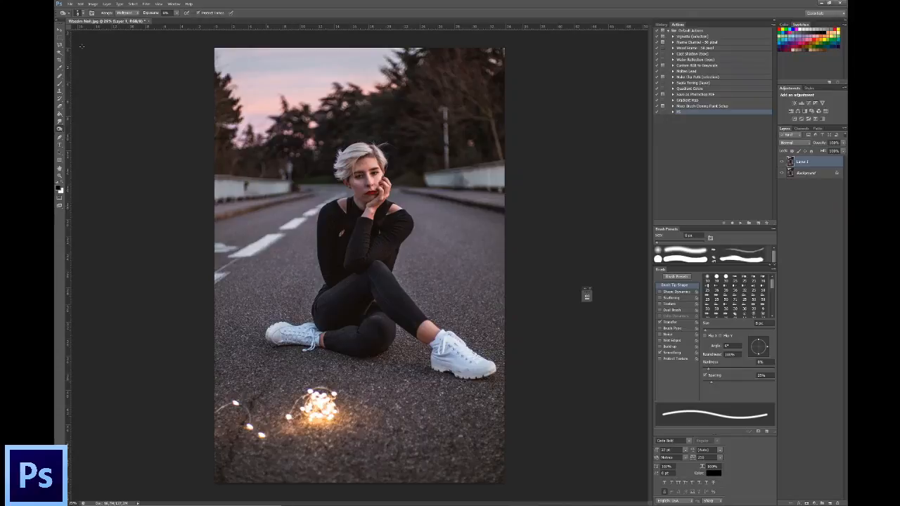
- Crop the road portrait to 4:5, cutting out the fairy lights, and retouch the facial skin on Layer 1
key("c")
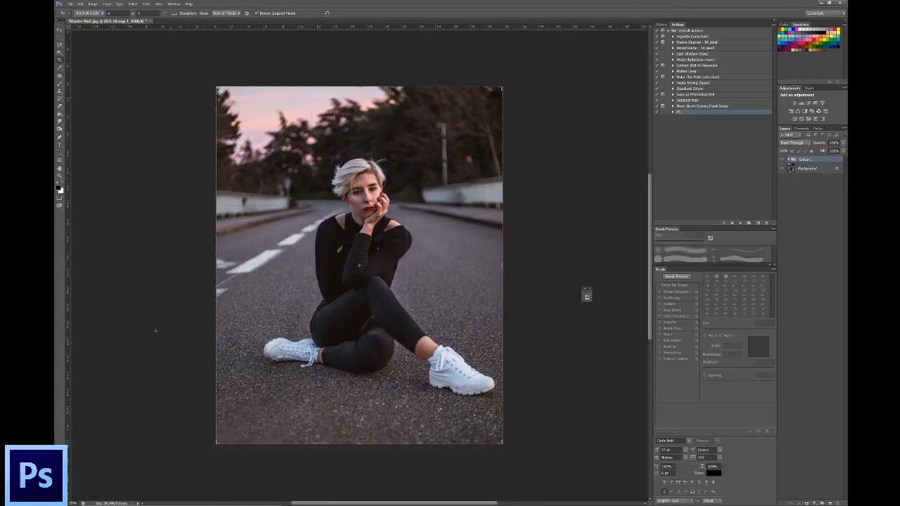
key("ctrl+plus")
key("ctrl+plus")
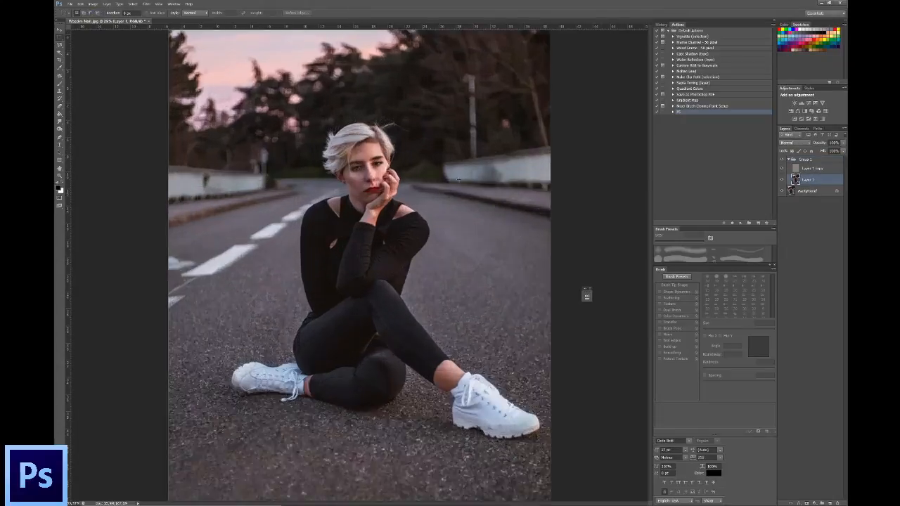
scroll(378, 192, "up", 1)
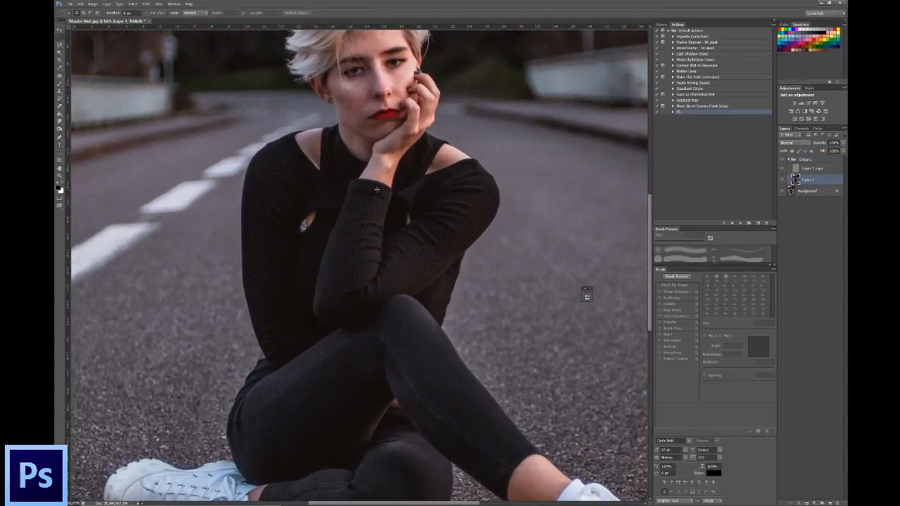
scroll(335, 192, "up", 3)
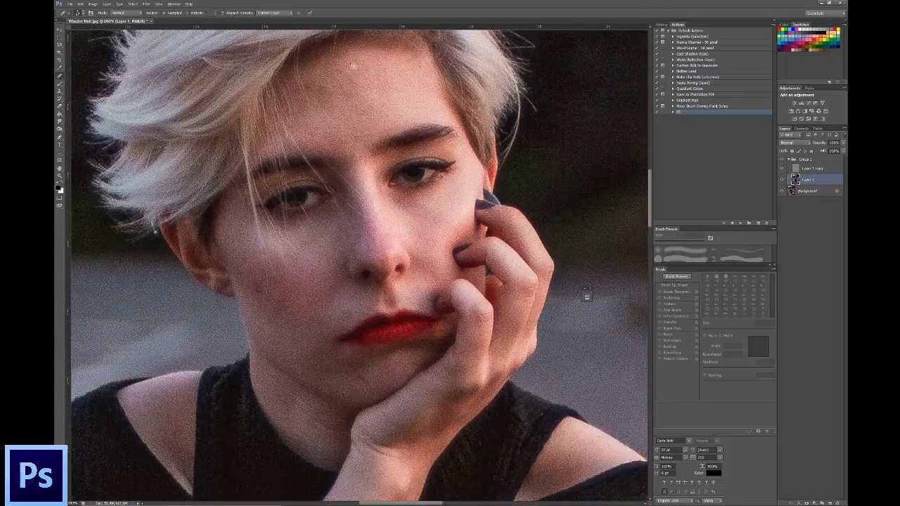
key("b")
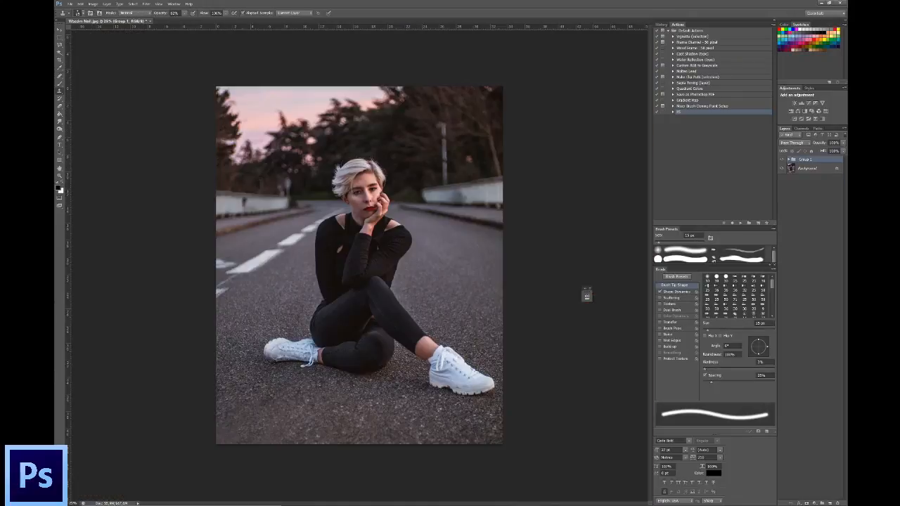
- Add four Selective Color adjustment layers above Group 1, masking them to separate parts of the portrait, and collapse their properties
left_click(815, 503)
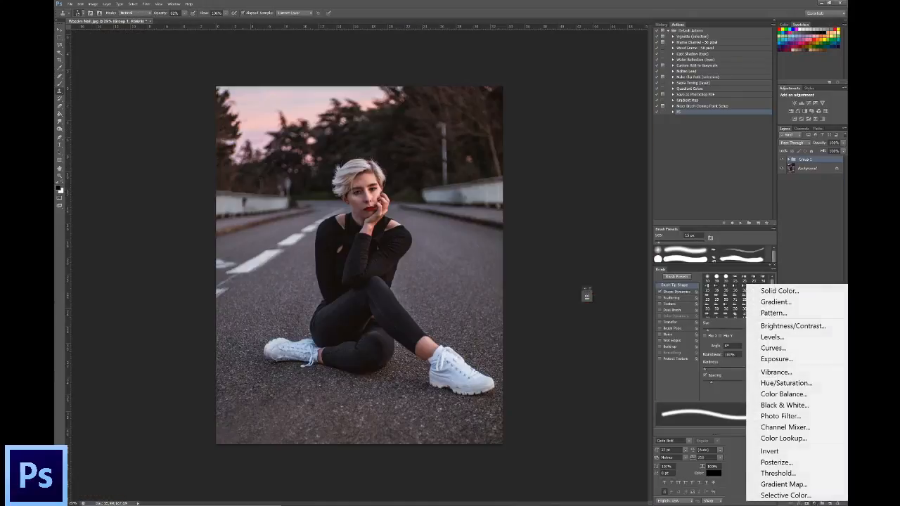
left_click(771, 494)
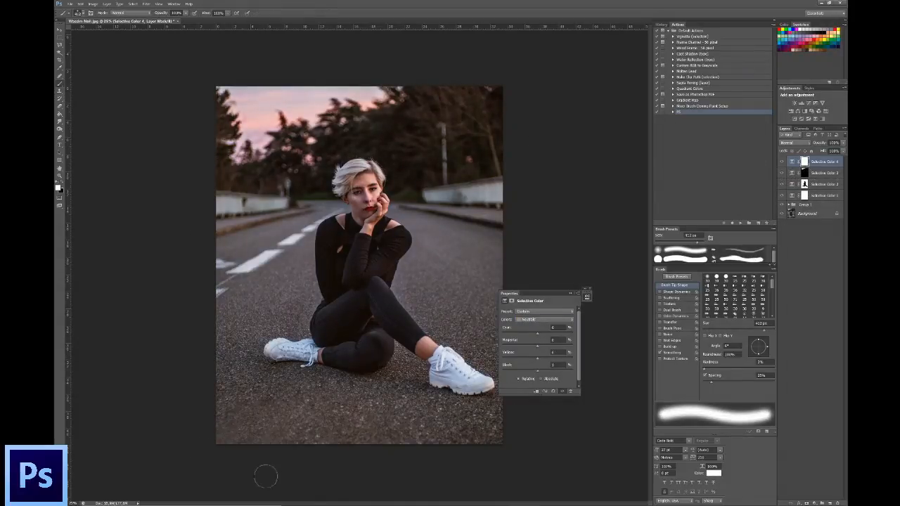
left_click(570, 293)
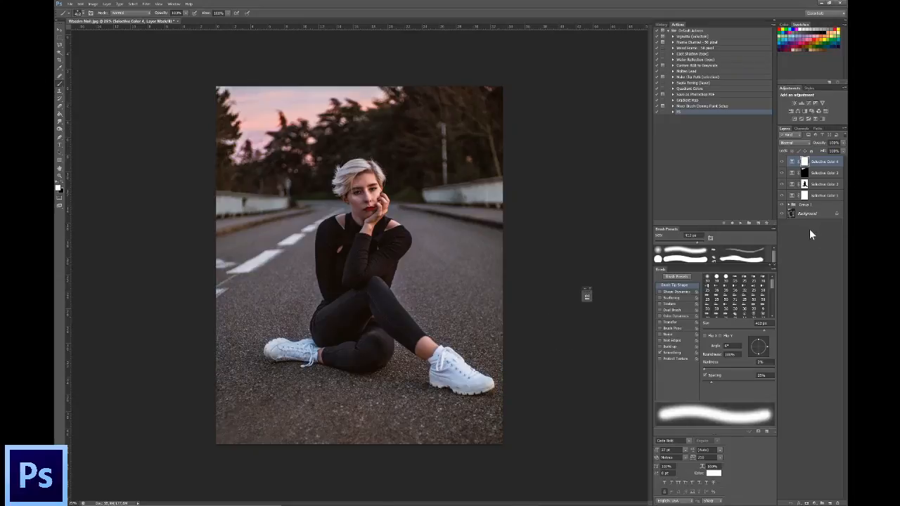
- Create a new layer group, move all four Selective Color layers into it and collapse it
left_click(823, 504)
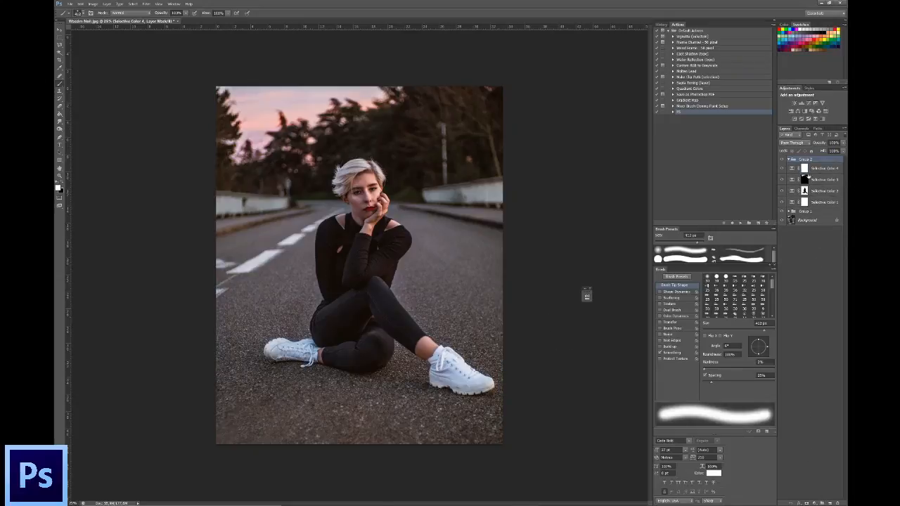
left_click(822, 169)
left_click(820, 203, "shift")
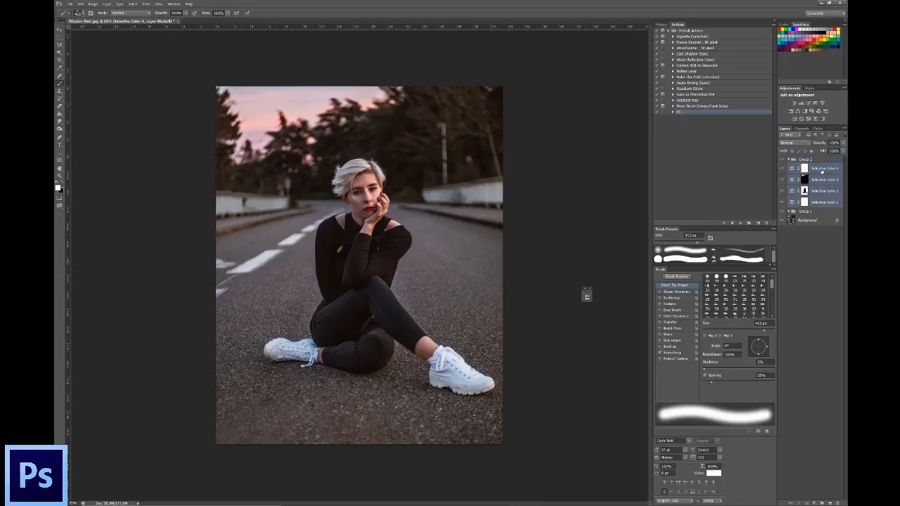
left_click_drag(822, 169, 809, 160)
left_click(805, 160)
left_click(788, 160)
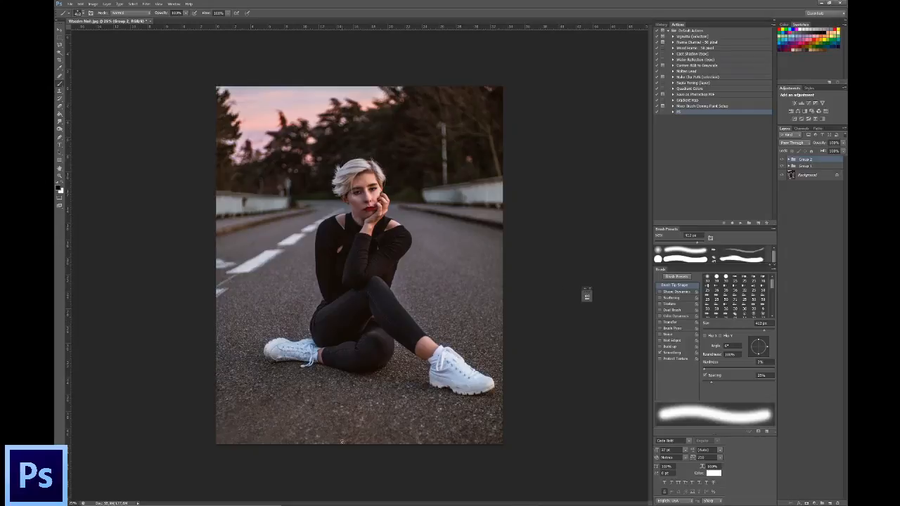
- Switch to the Google Images window in Chrome, search for "j'aime instagram png" and return to the original "j'aime instagram" results
mouse_move(381, 505)
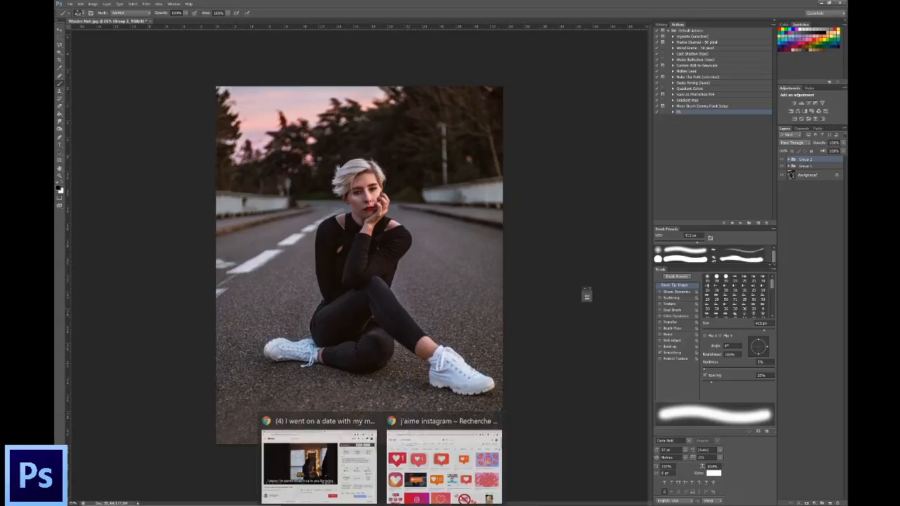
left_click(427, 480)
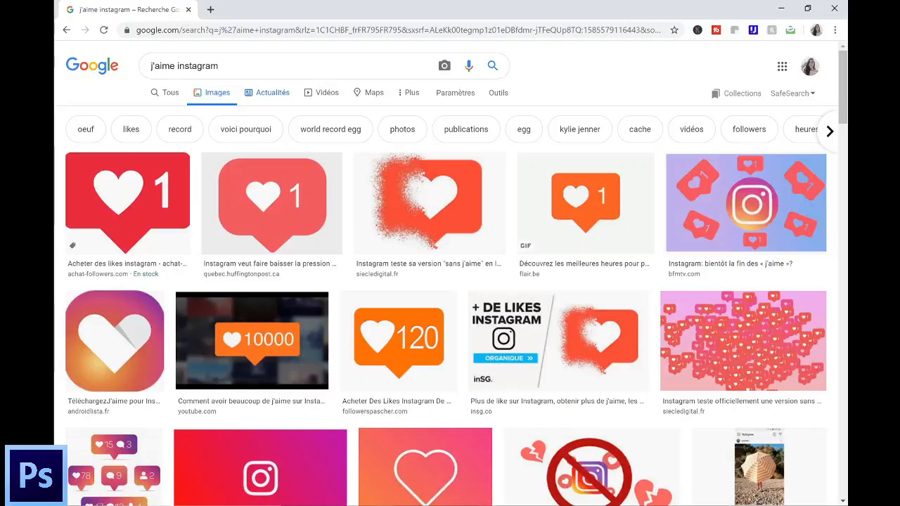
left_click(253, 67)
type("png")
key("Return")
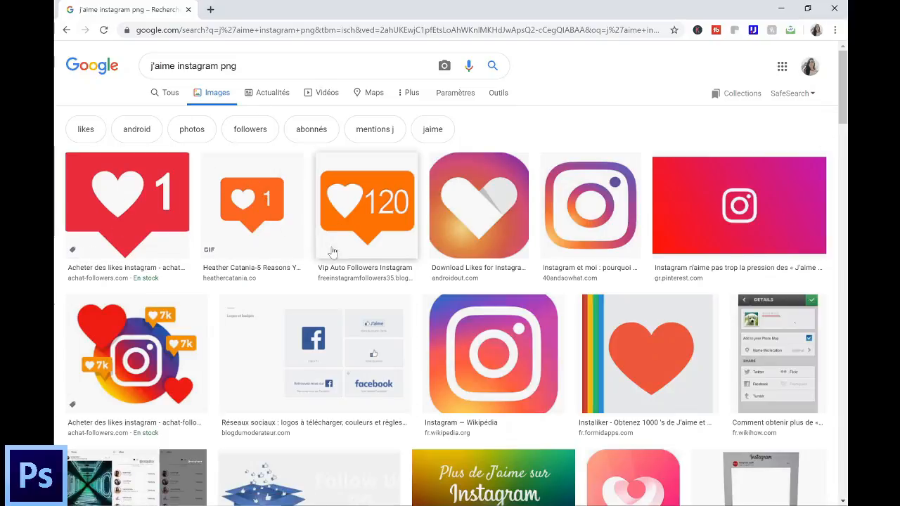
left_click(66, 32)
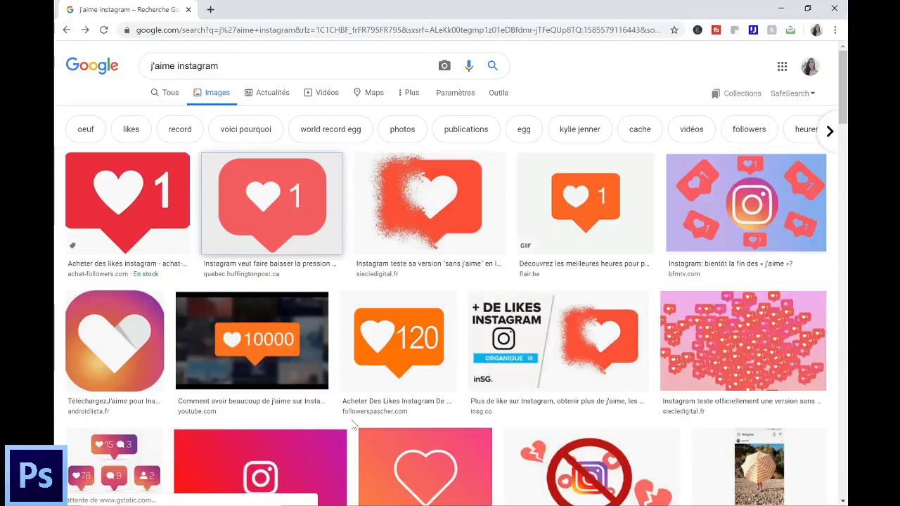
- Copy the pink Instagram like bubble from the HuffPost result and paste it into the road portrait in Photoshop
left_click(300, 215)
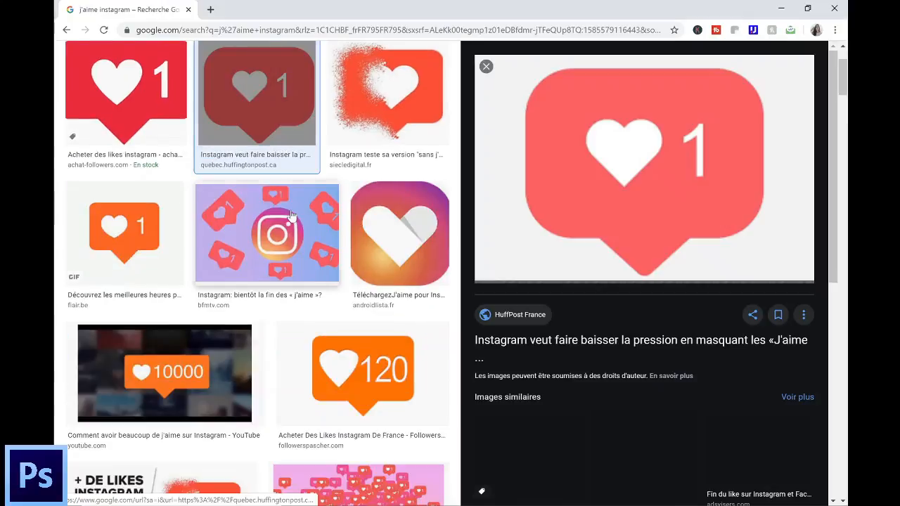
right_click(646, 180)
left_click(650, 296)
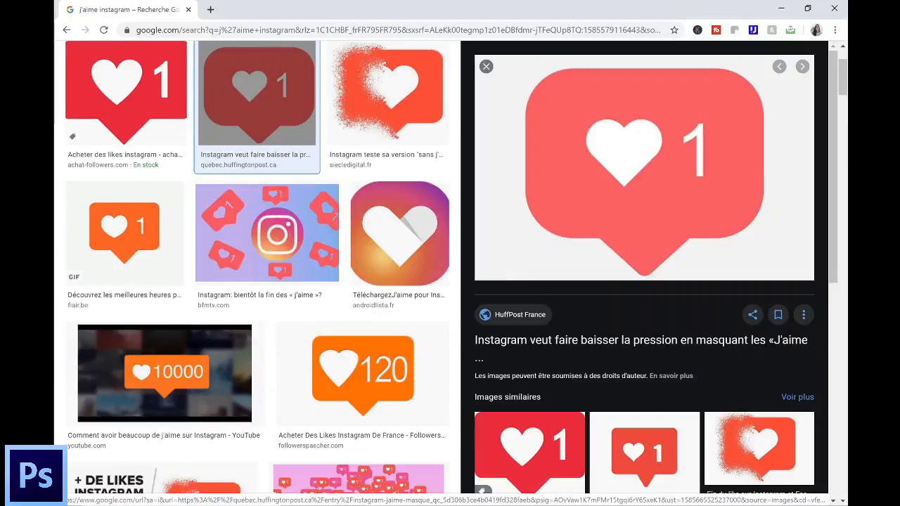
key("alt+Tab")
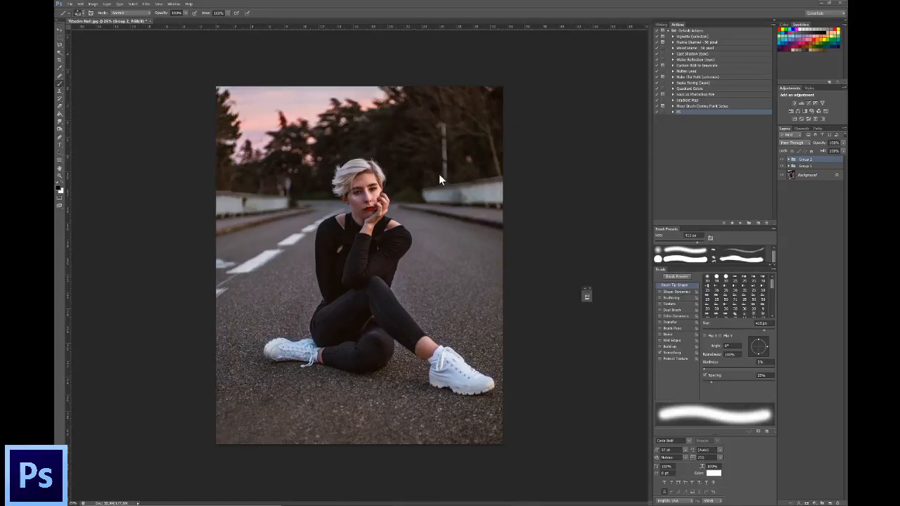
key("ctrl+v")
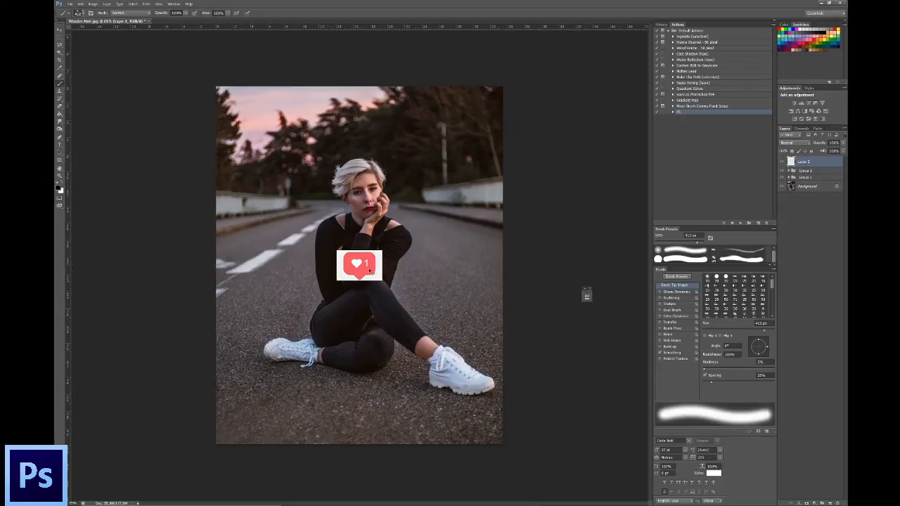
- Move the pasted like bubble with Free Transform to just beside the woman's head, over the trees and barrier
key("ctrl+t")
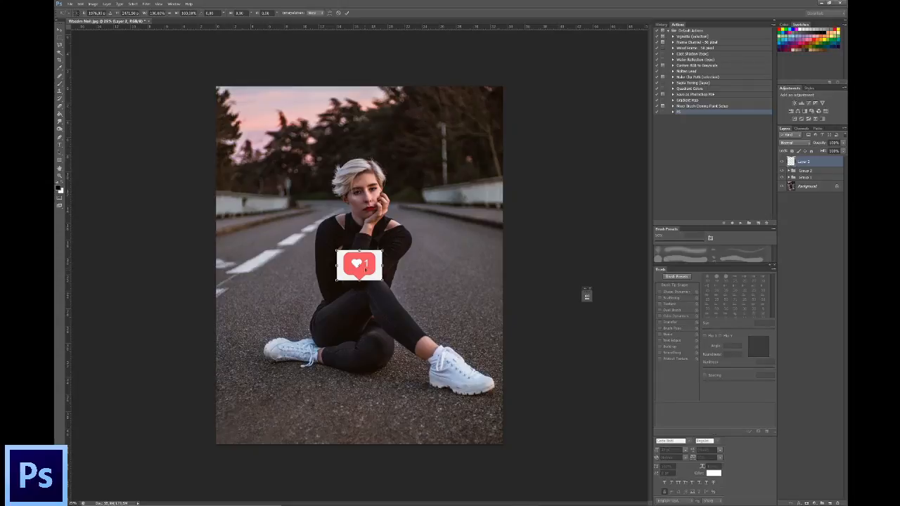
left_click_drag(370, 269, 419, 181)
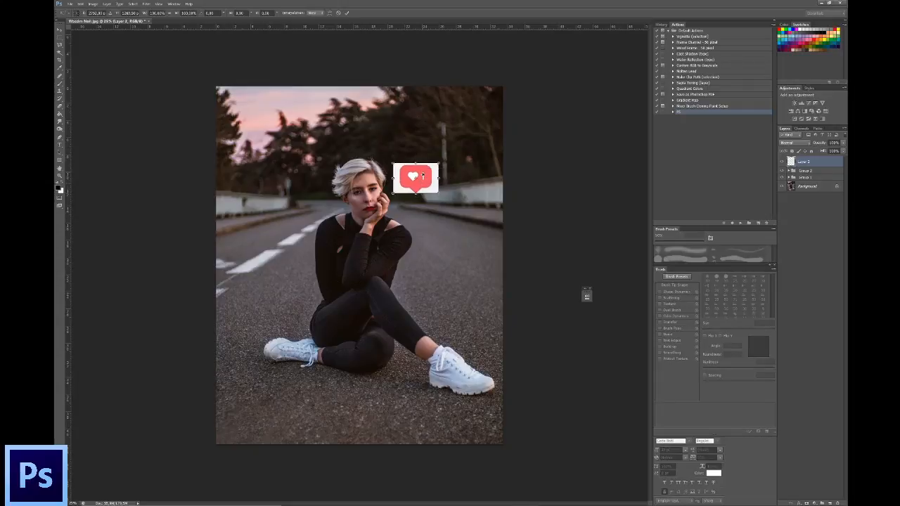
key("Return")
key("b")
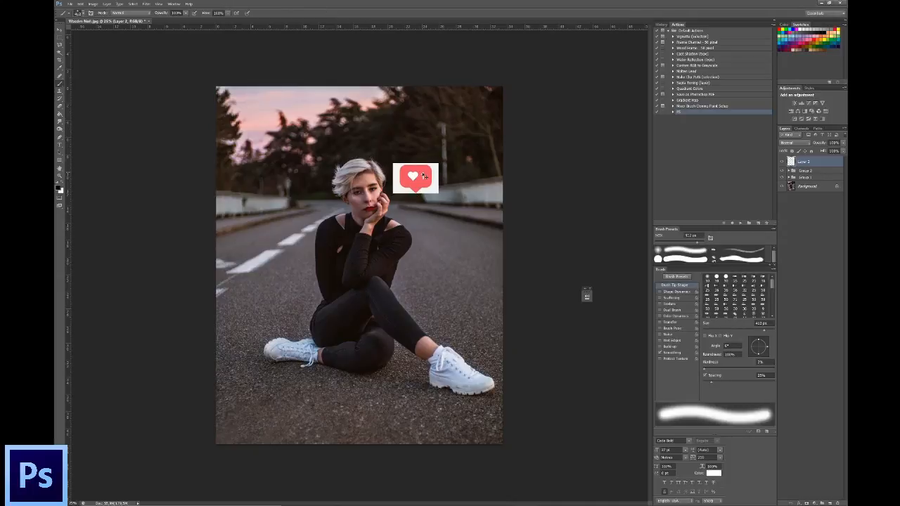
- Select the white background around the like bubble with the Magic Wand, delete it and clear the selection
key("ctrl+plus")
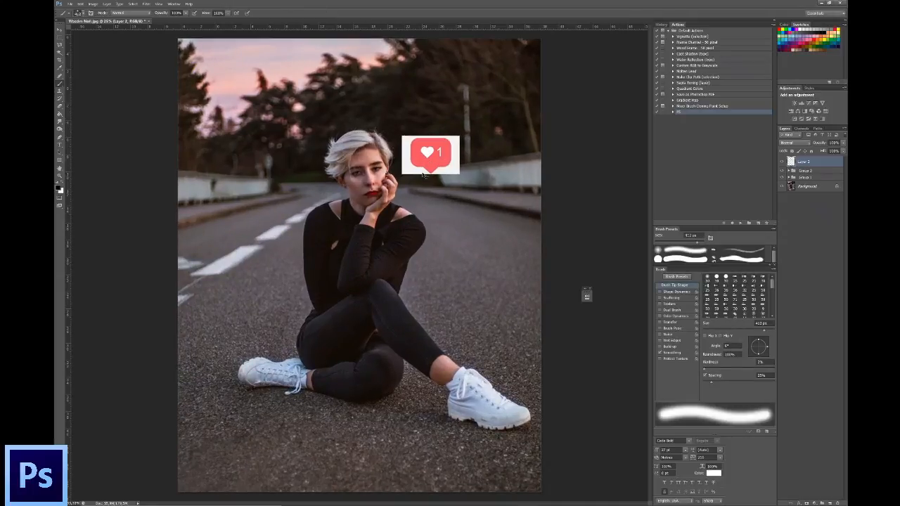
key("ctrl+plus")
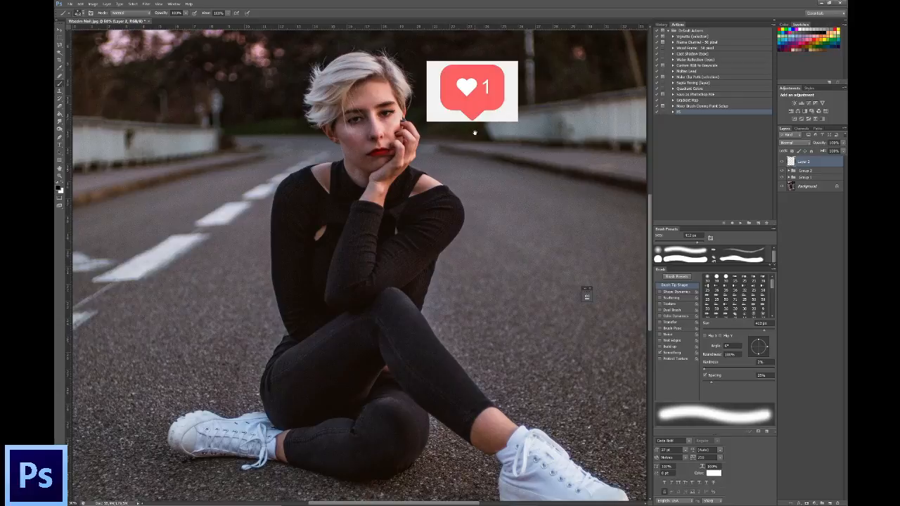
left_click_drag(450, 161, 423, 187)
left_click(59, 53)
left_click(343, 283)
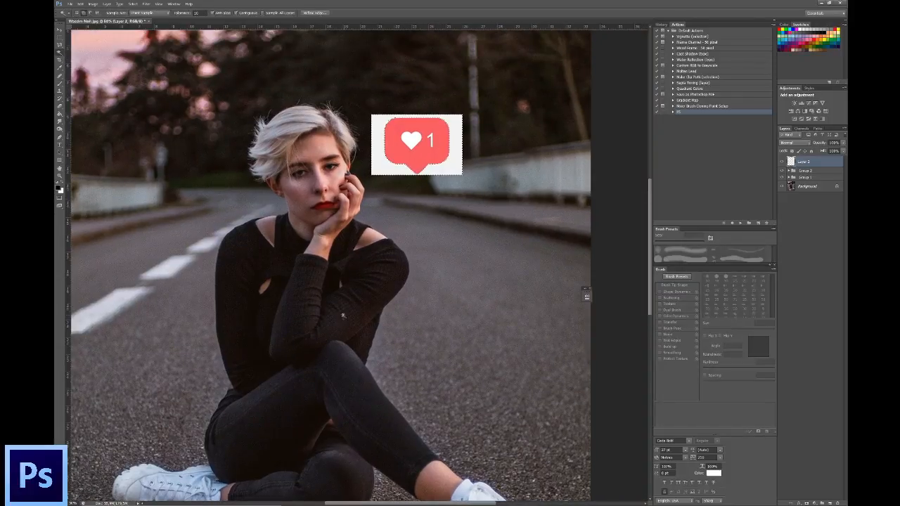
key("Delete")
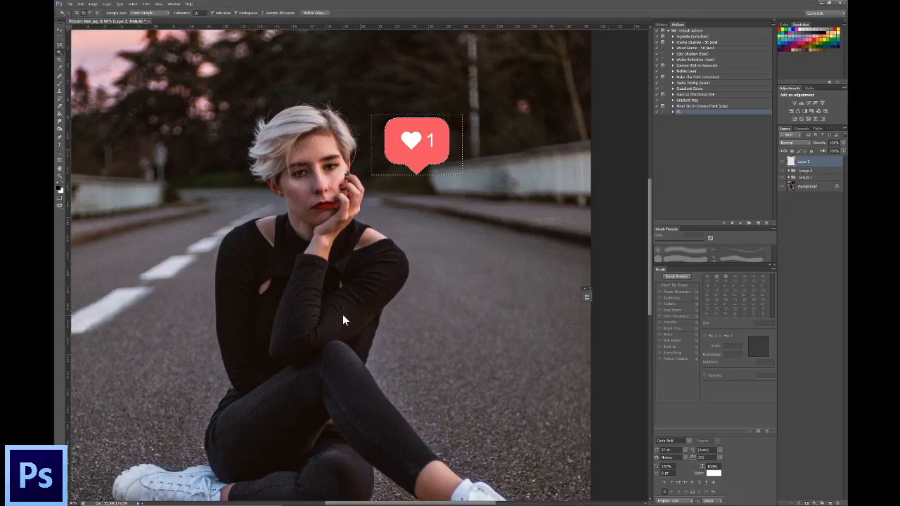
key("ctrl+d")
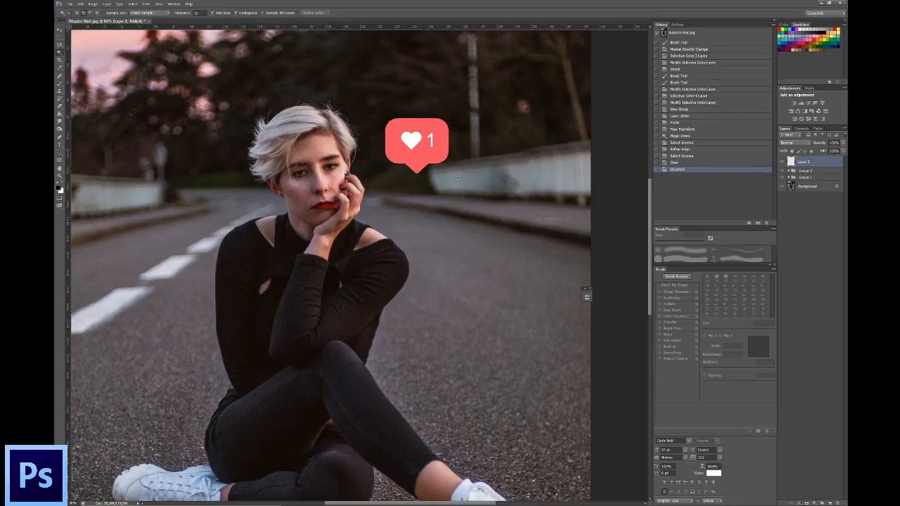
- Enlarge the like bubble slightly and tilt it a few degrees clockwise with Free Transform
key("ctrl+t")
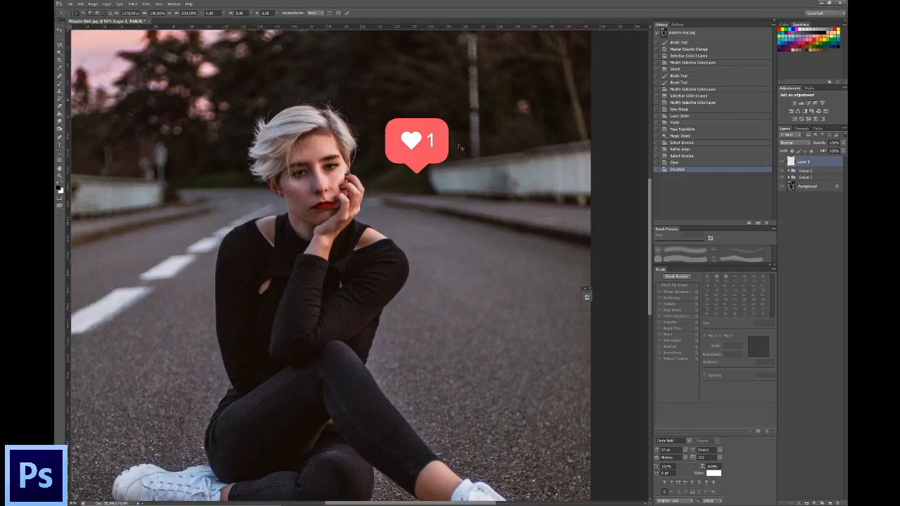
left_click_drag(469, 120, 474, 128)
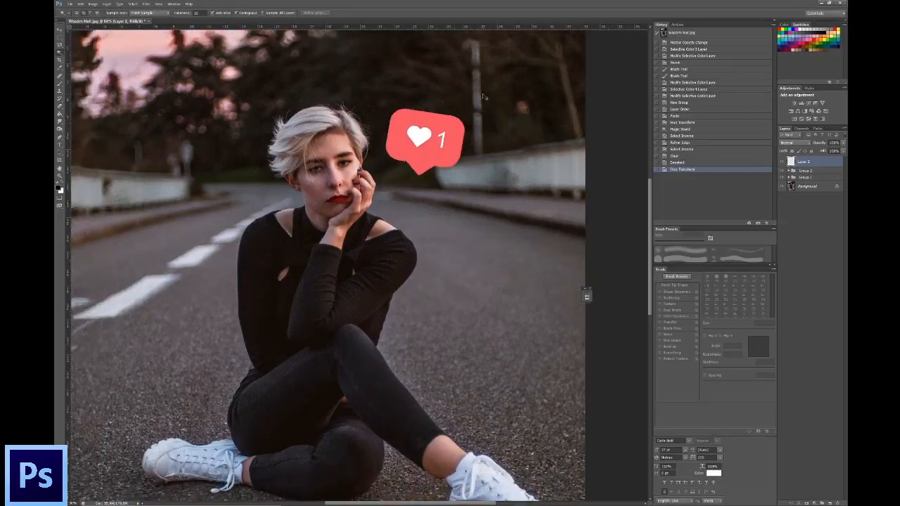
key("ctrl+minus")
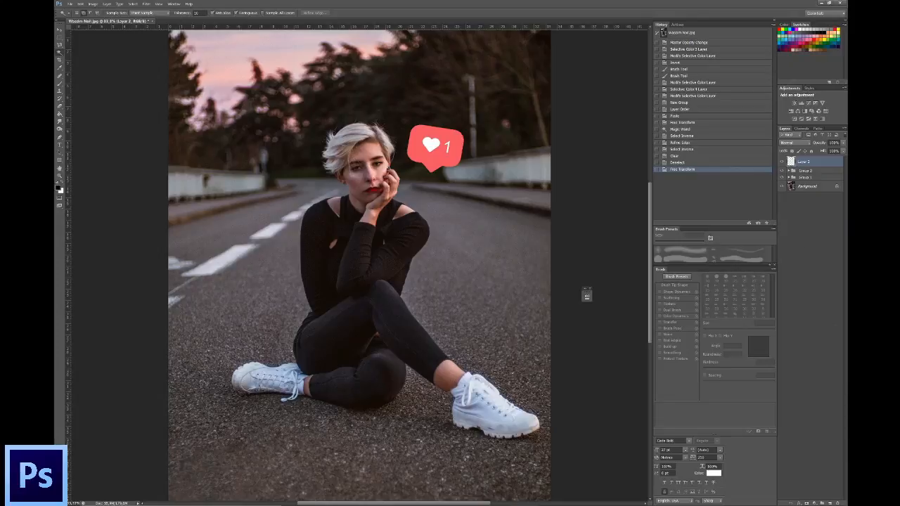
- Add a Hue/Saturation layer clipped to the like bubble, lowering its hue slightly and raising its saturation
left_click(814, 503)
left_click(770, 385)
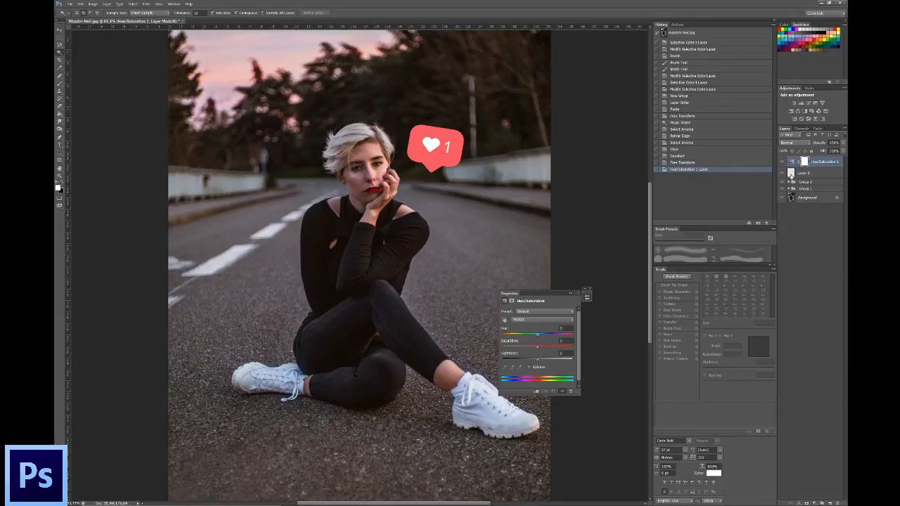
right_click(827, 163)
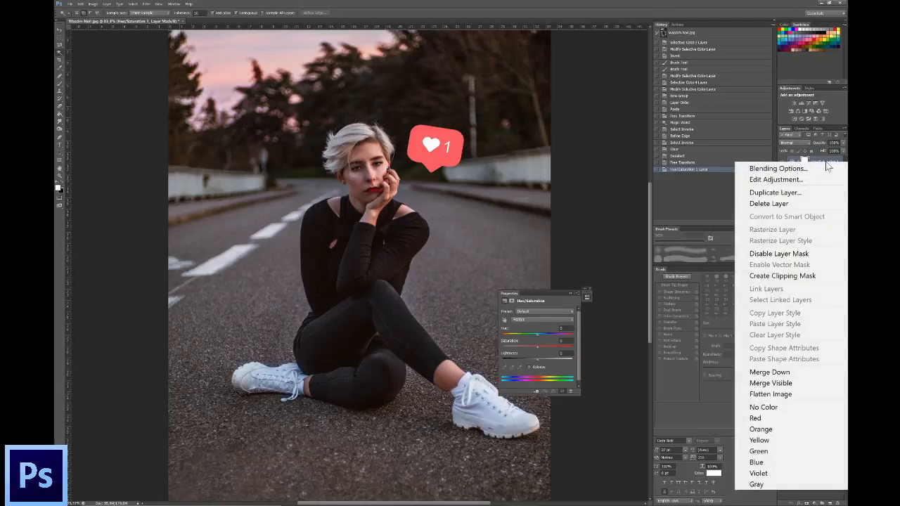
left_click(781, 281)
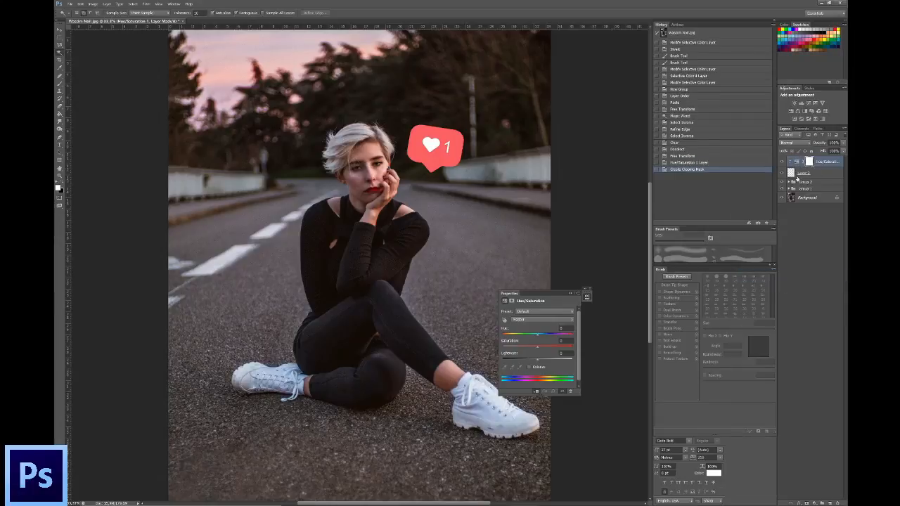
mouse_move(540, 347)
left_mouse_down()
mouse_move(548, 349)
mouse_move(536, 335)
left_mouse_up()
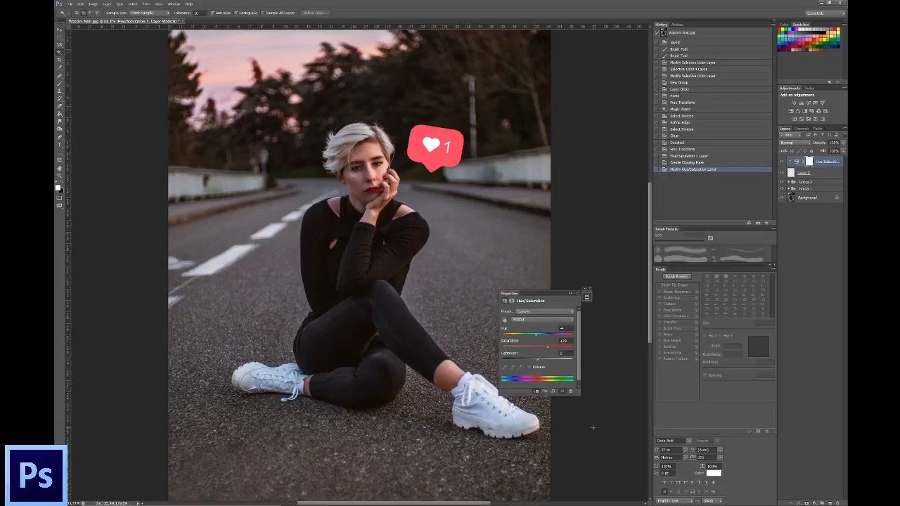
left_click(800, 292)
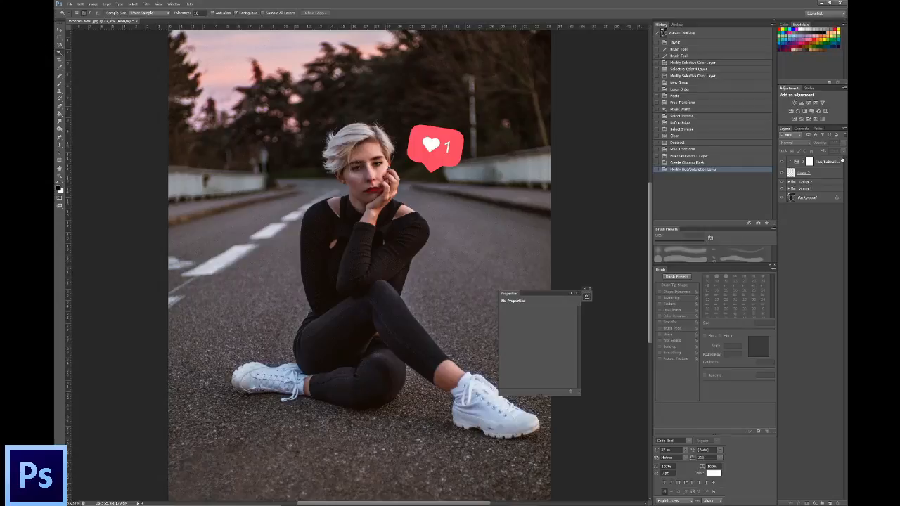
- Add an Outer Glow layer style to the like bubble and increase the glow's size so it spreads around the bubble
left_click(813, 174)
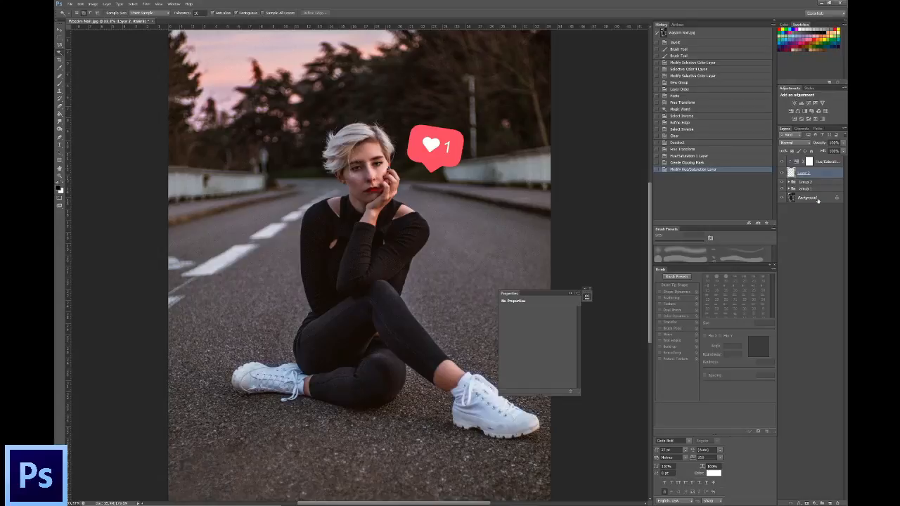
double_click(823, 176)
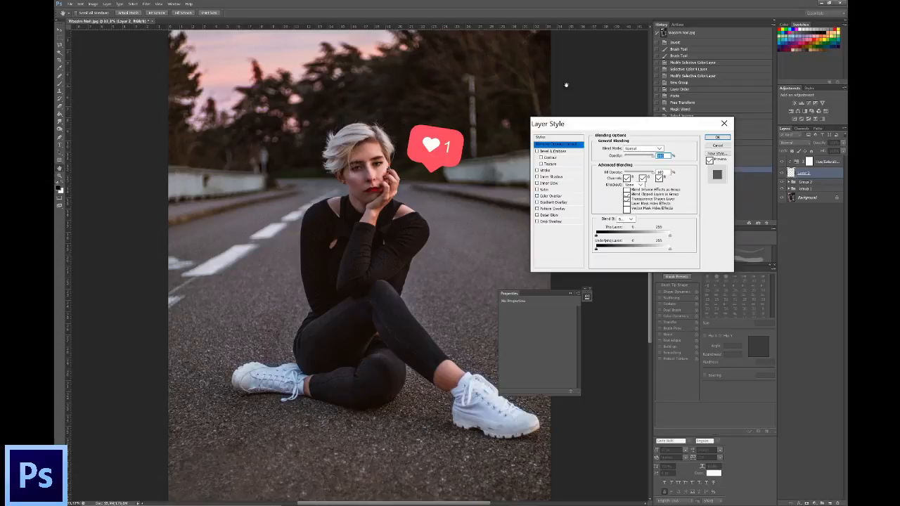
left_click(552, 216)
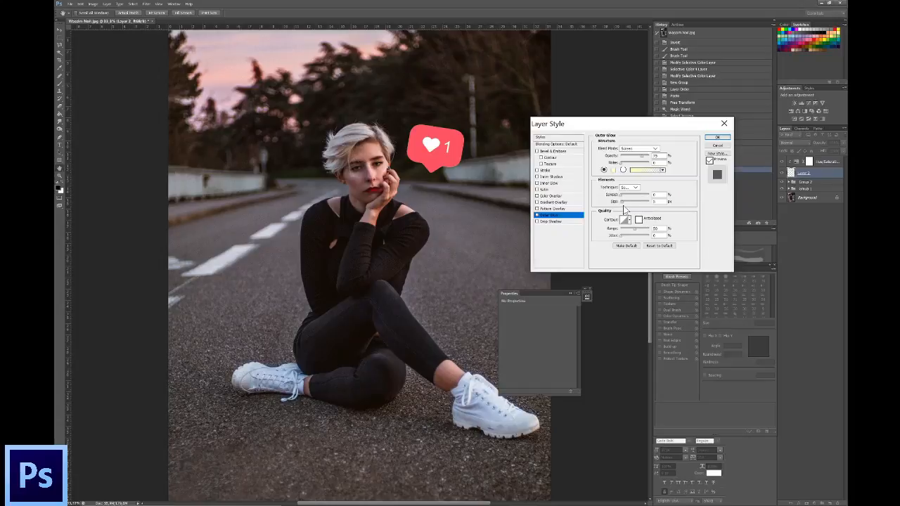
mouse_move(623, 205)
left_mouse_down()
mouse_move(658, 206)
mouse_move(635, 206)
left_mouse_up()
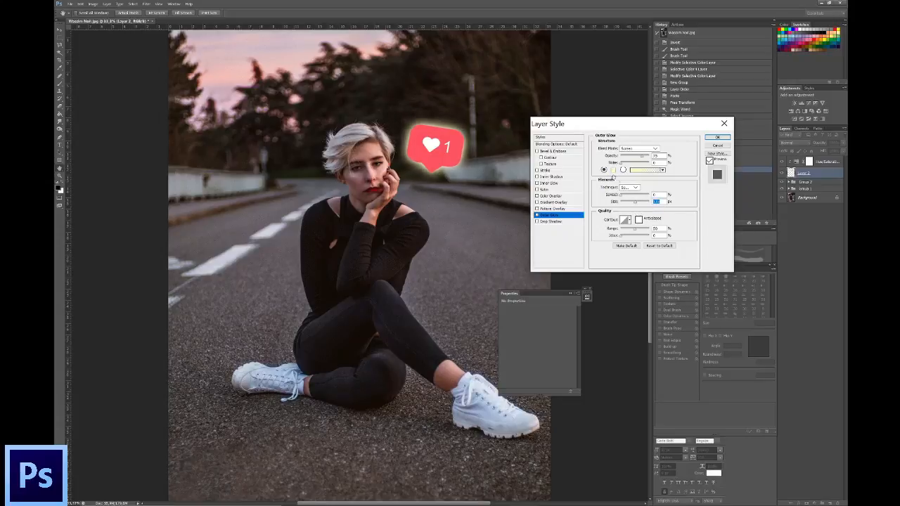
- Change the outer glow's color to the red sampled from the like bubble and fine-tune its opacity and spread
left_click(613, 170)
left_click_drag(603, 352, 602, 342)
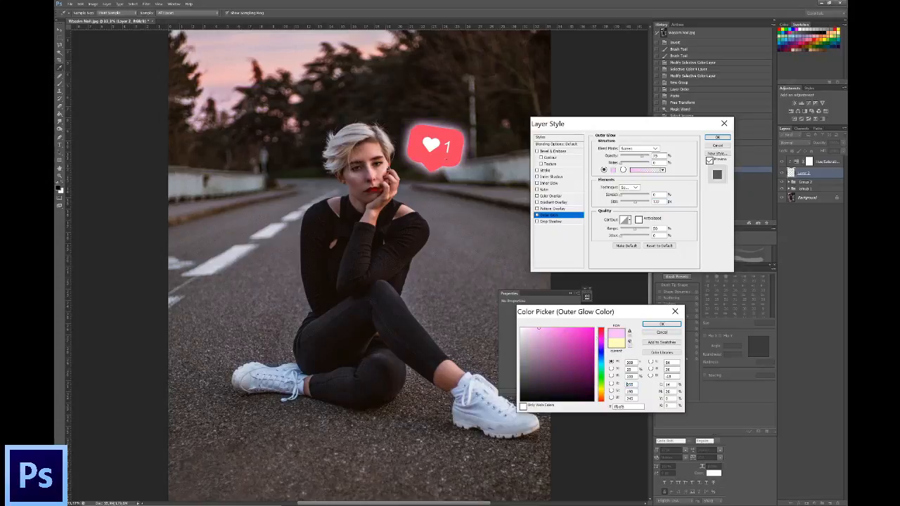
left_click(446, 141)
key("Return")
mouse_move(642, 156)
left_mouse_down()
mouse_move(631, 159)
mouse_move(640, 158)
left_mouse_up()
mouse_move(621, 196)
left_mouse_down()
mouse_move(633, 196)
mouse_move(620, 200)
left_mouse_up()
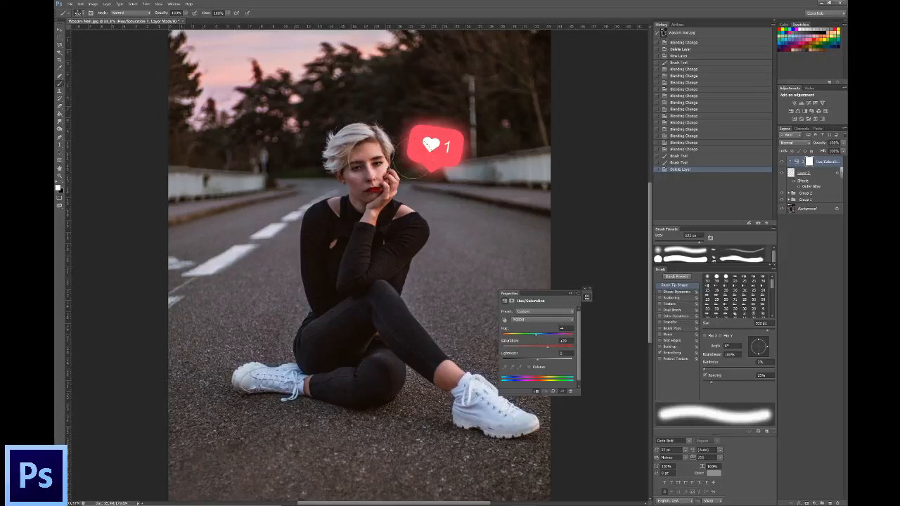
- On a new layer, paint a large soft glow in the bubble's red over the bubble and face edge, and blend it with Soft Light
key("ctrl+shift+n")
key("Return")
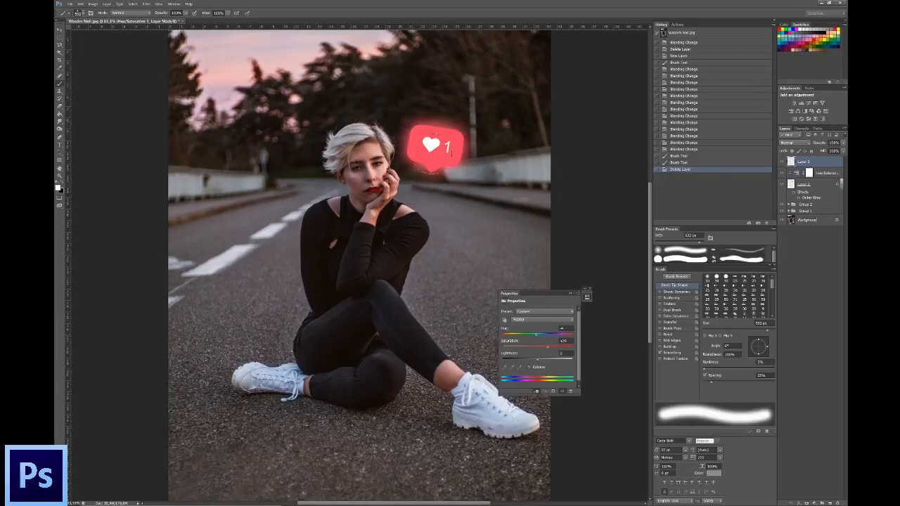
left_click(415, 130, "alt")
left_click(417, 151, "alt")
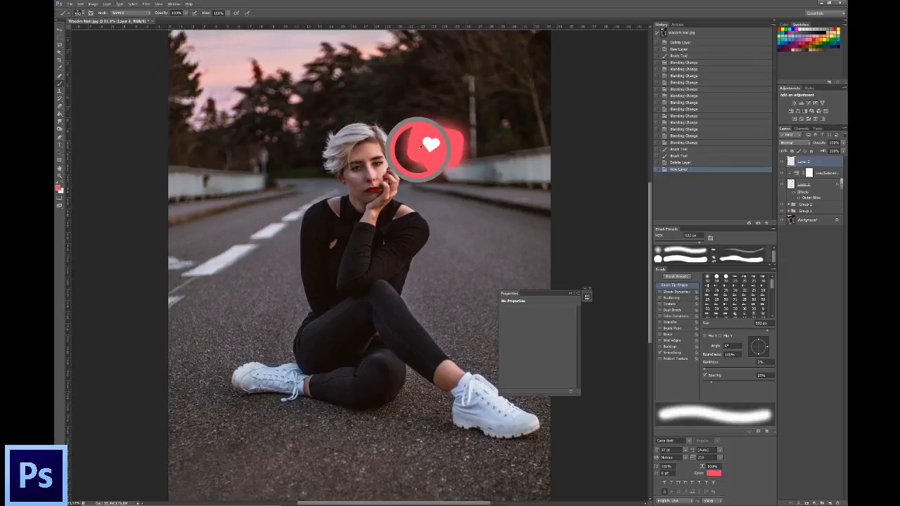
mouse_move(423, 167)
left_mouse_down()
mouse_move(435, 164)
mouse_move(407, 147)
mouse_move(405, 134)
mouse_move(425, 163)
mouse_move(418, 151)
mouse_move(410, 157)
left_mouse_up()
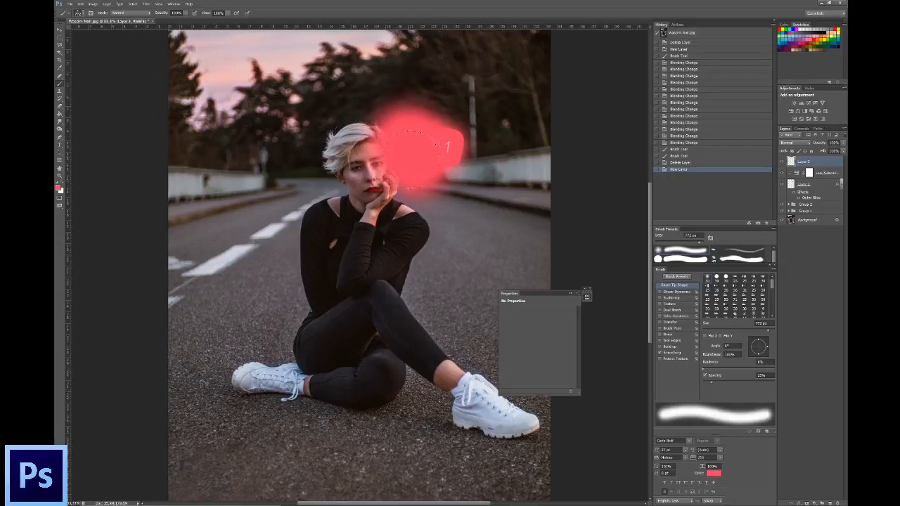
left_click(797, 143)
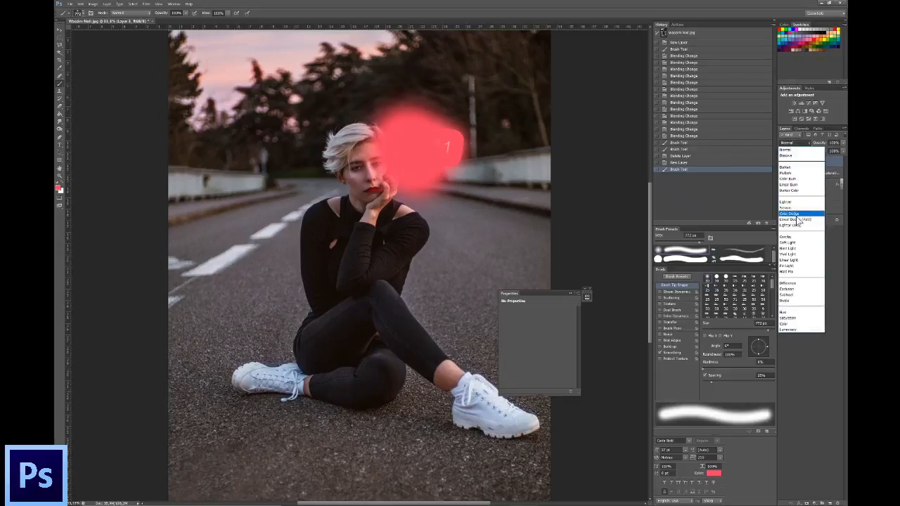
left_click(788, 242)
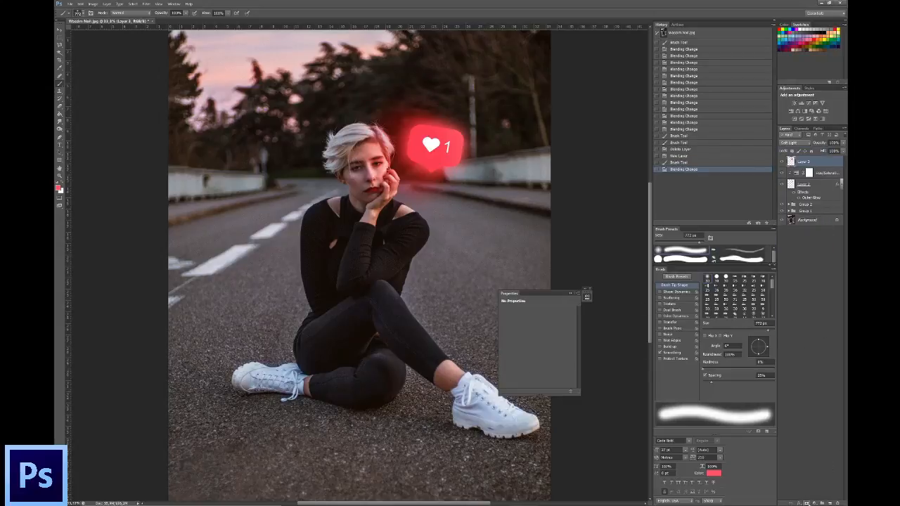
- Mask the red glow layer to hide its spill around the like bubble, compare it on and off, and lower its opacity to 64%
left_click(808, 504)
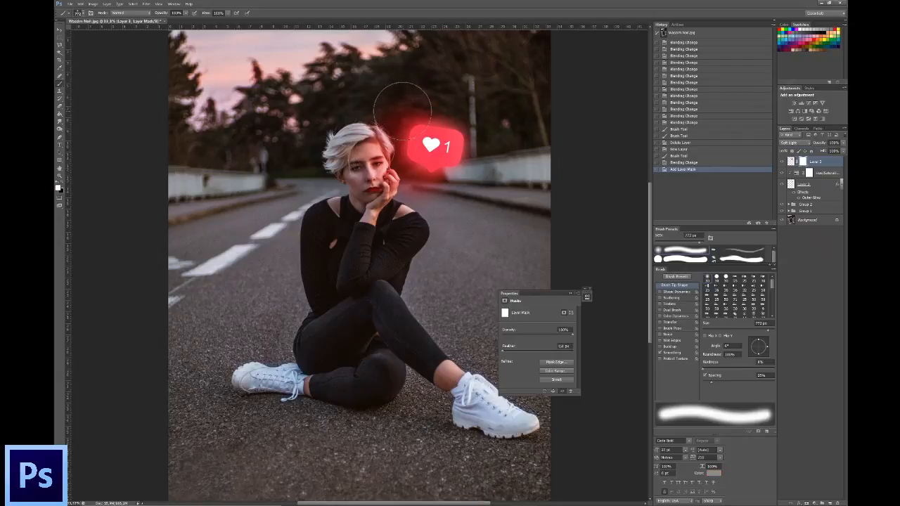
mouse_move(392, 115)
left_mouse_down()
mouse_move(393, 108)
mouse_move(409, 112)
left_mouse_up()
key("x")
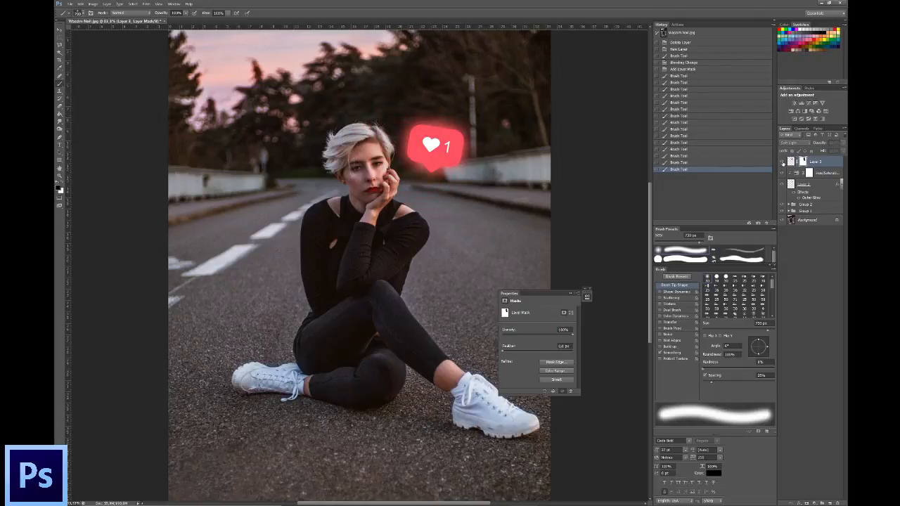
left_click(783, 162)
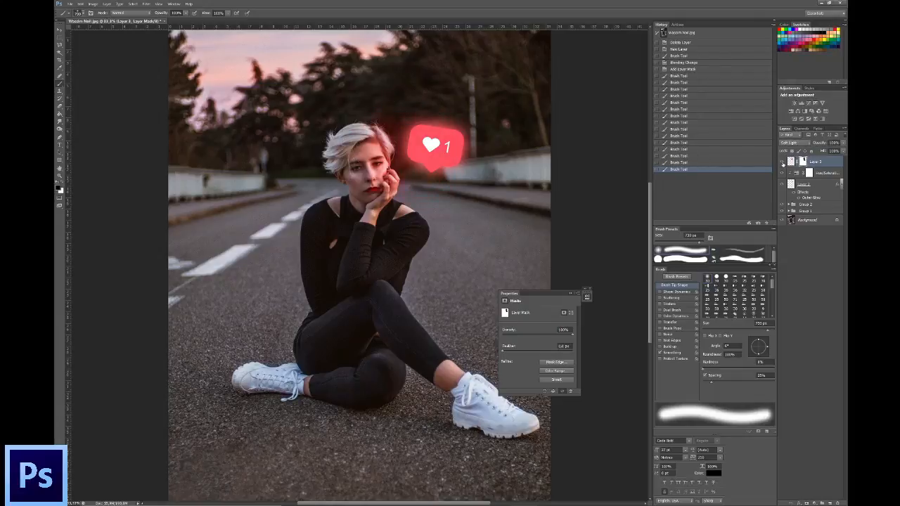
left_click(833, 149)
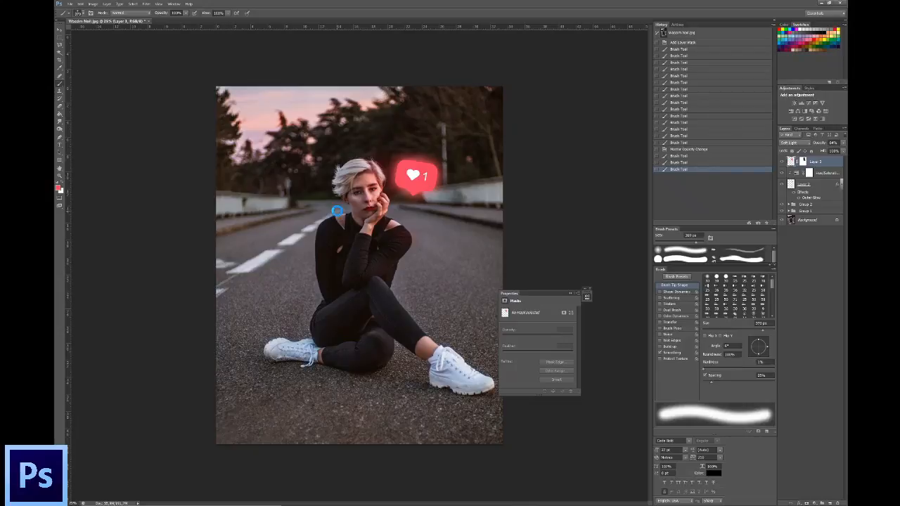
- Stamp all visible layers onto a new top layer and choose the Burn tool for shading the woman close up
key("ctrl+shift+alt+n")
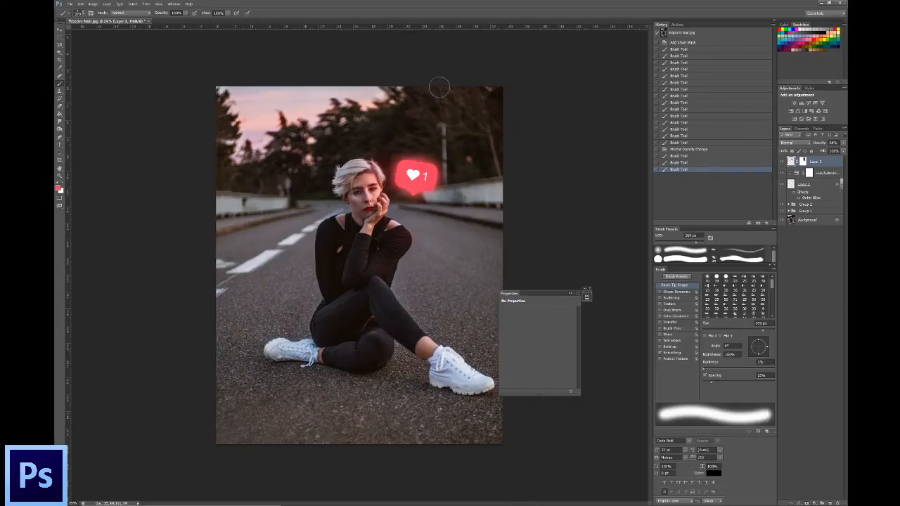
key("ctrl+plus")
key("ctrl+plus")
key("ctrl+plus")
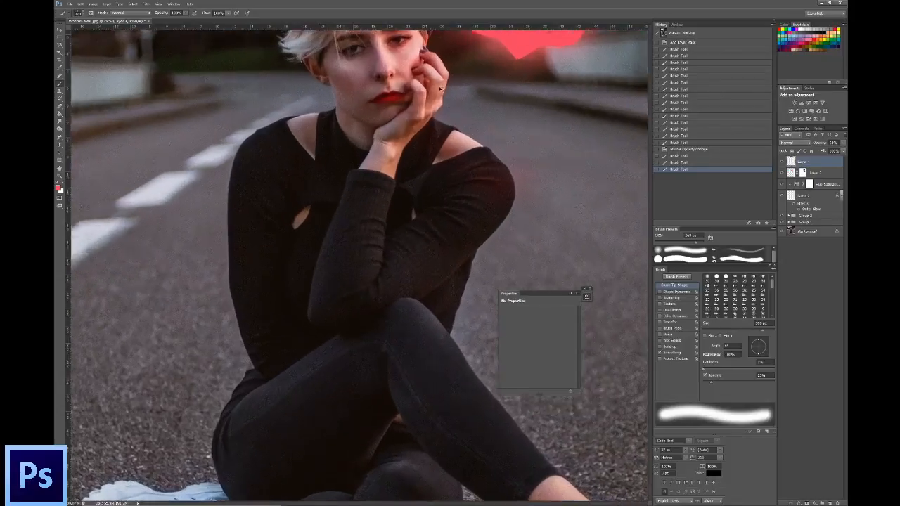
key("ctrl+plus")
left_click_drag(416, 92, 387, 273)
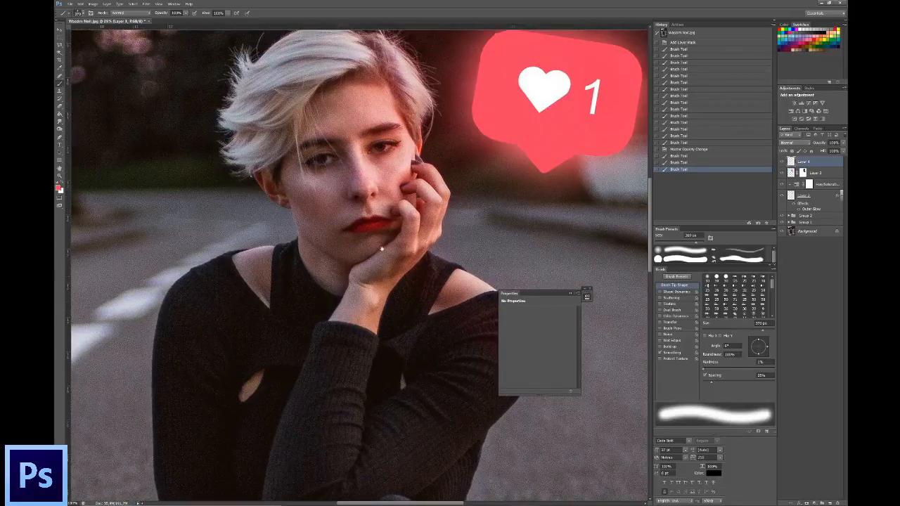
left_click(59, 131)
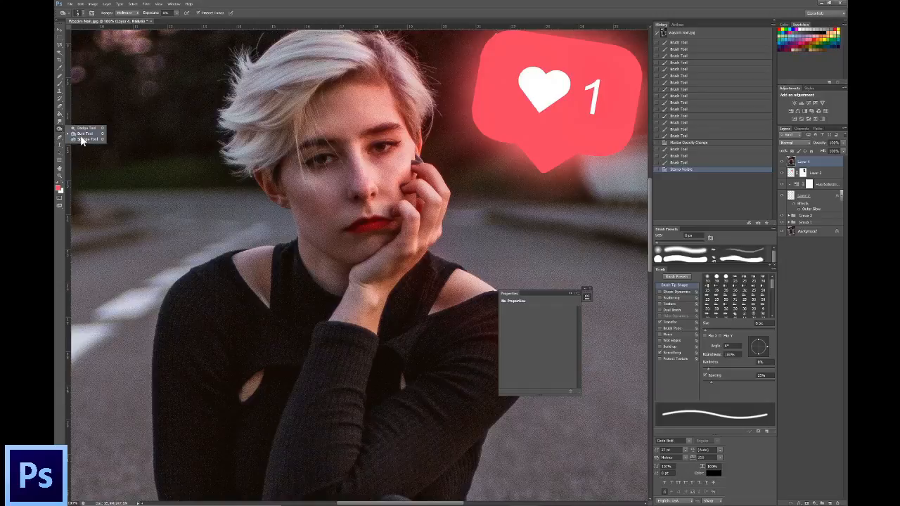
left_click(84, 134)
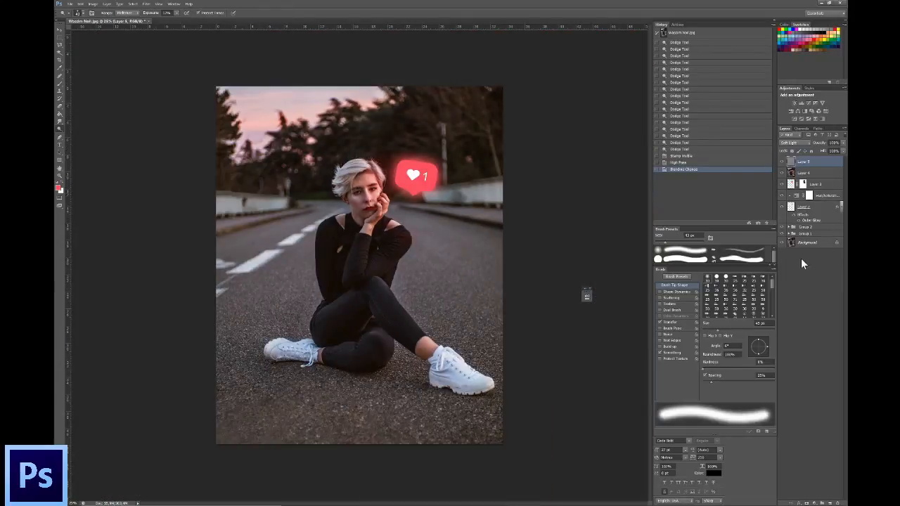
- Flatten the image into a single background layer
right_click(809, 244)
left_click(795, 326)
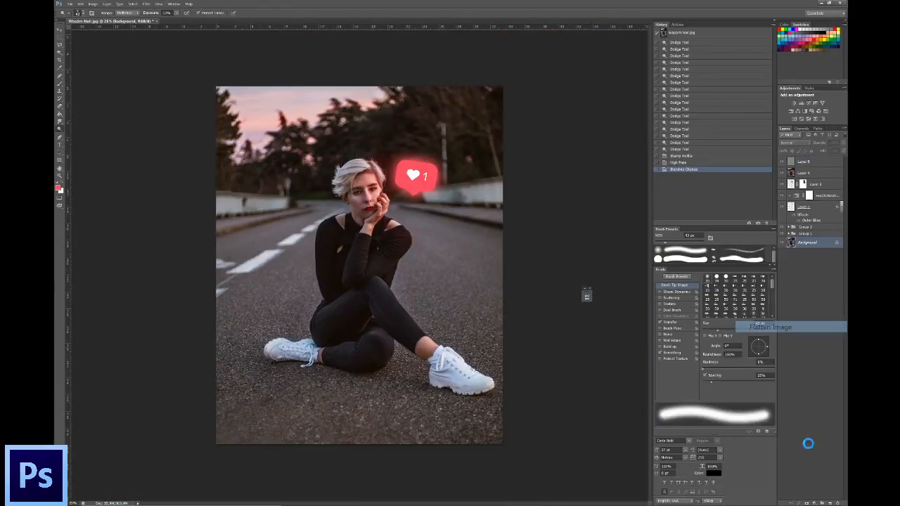